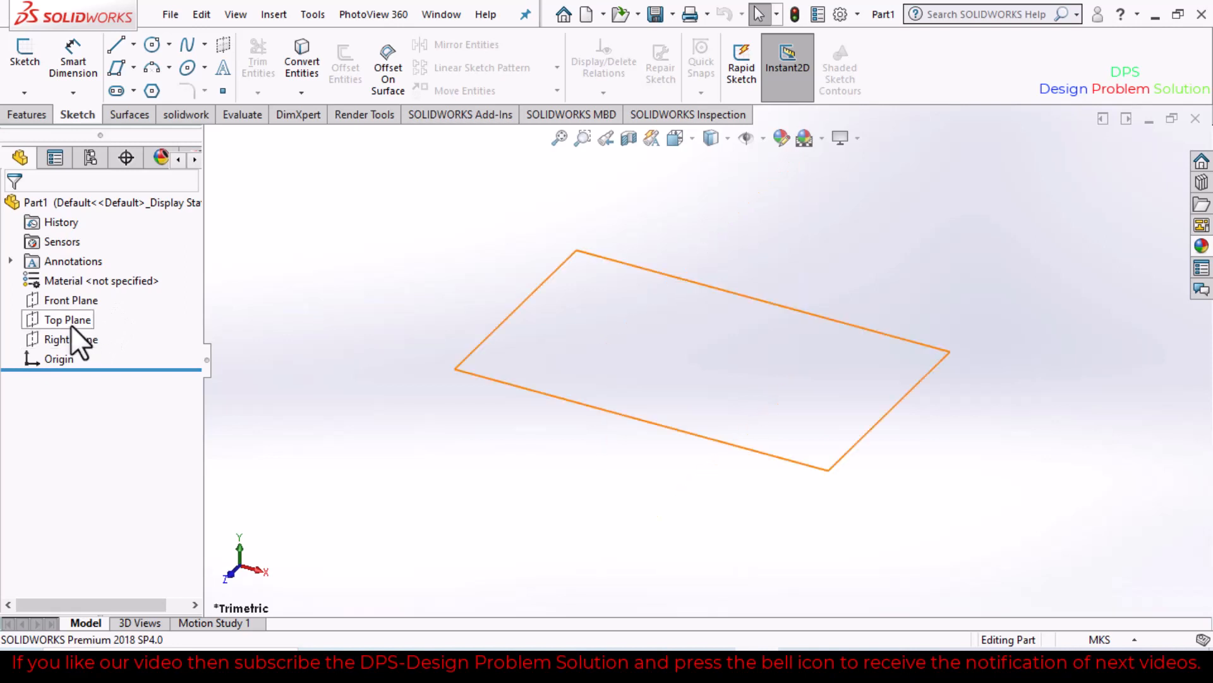
- Sketch a center rectangle about 115 mm wide and 57 mm high on the Top Plane, centred on the origin
click(70, 321)
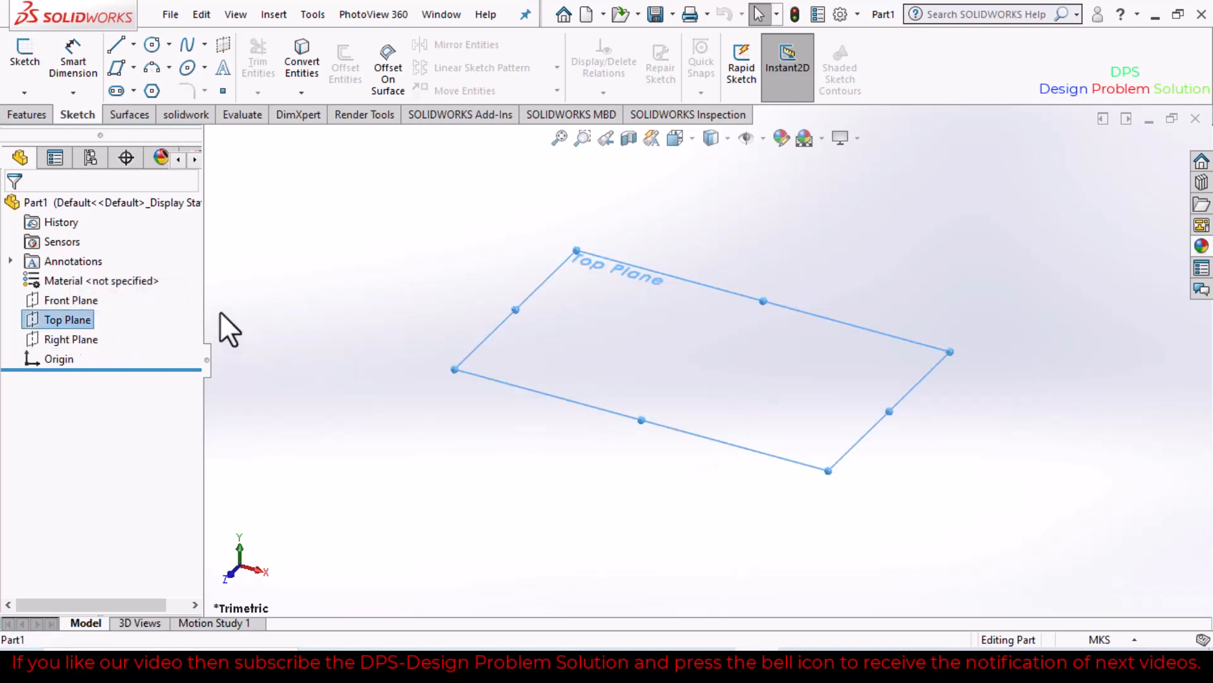
right_click(74, 323)
click(168, 294)
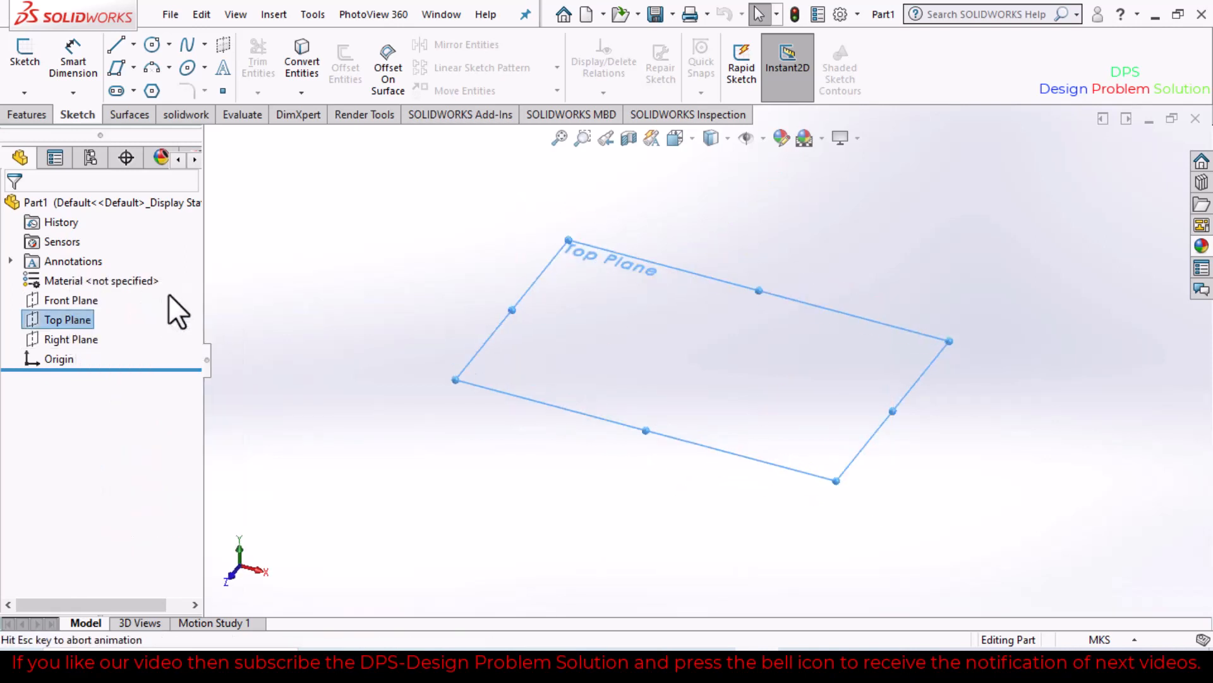
click(27, 59)
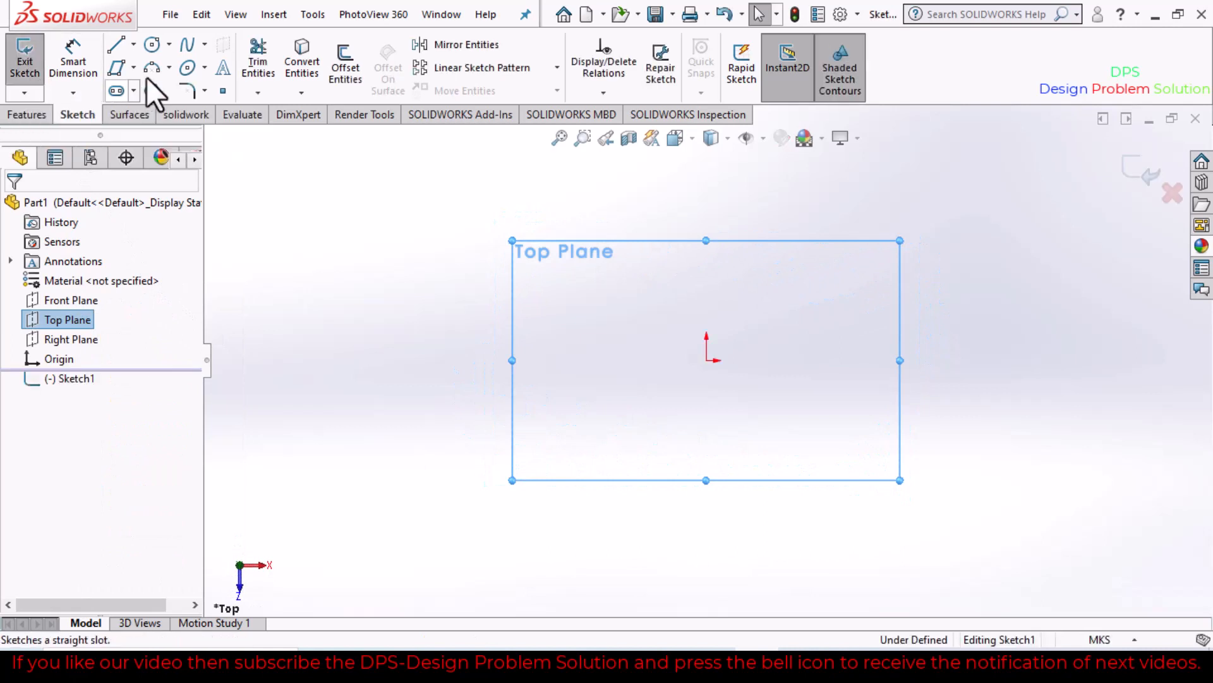
click(132, 67)
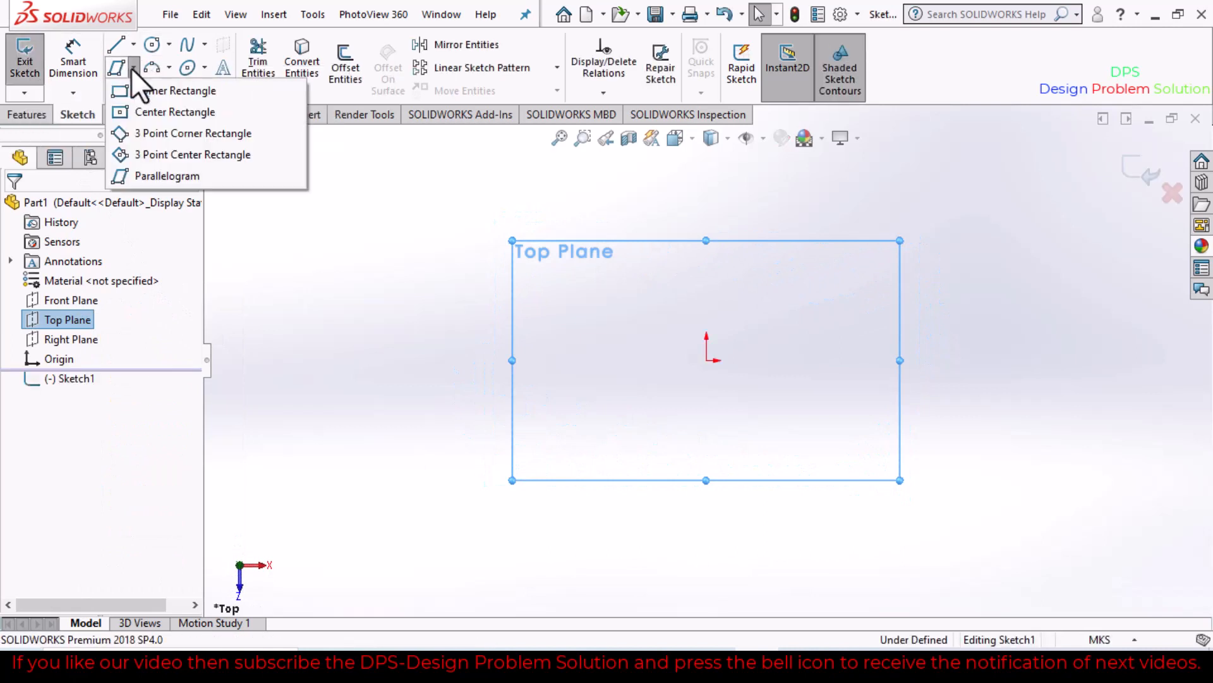
click(165, 112)
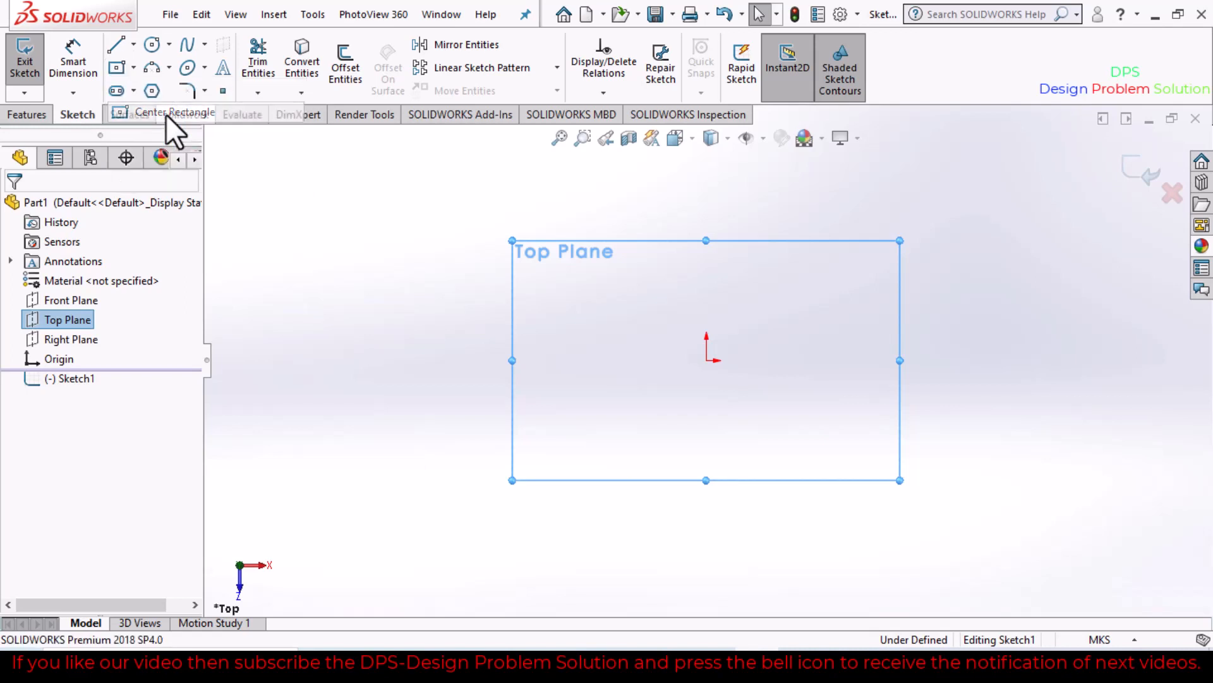
click(707, 360)
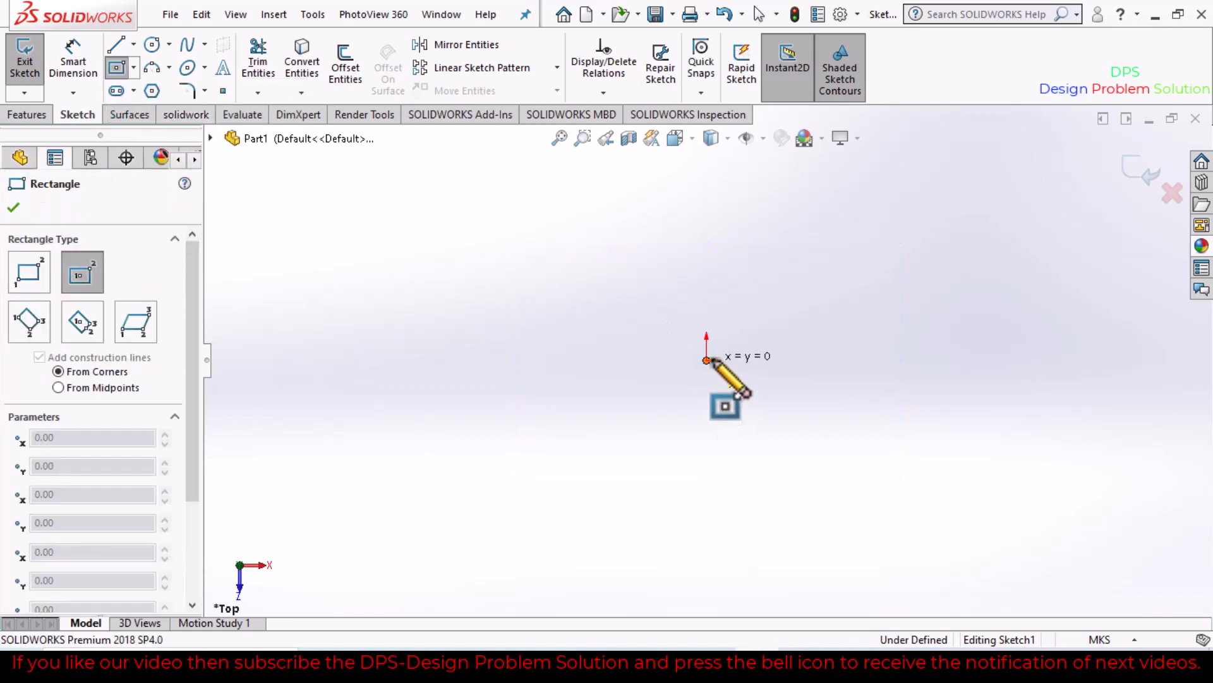
click(831, 298)
- Add a horizontal length dimension below the rectangle's bottom edge
click(74, 65)
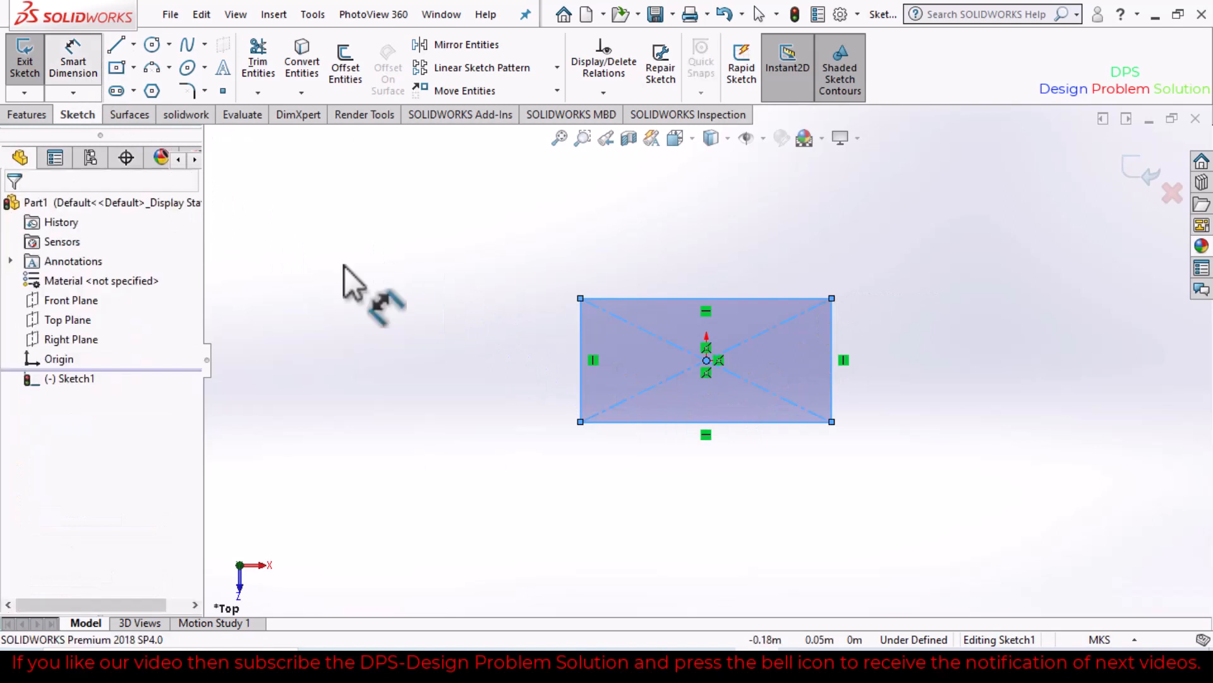
click(679, 428)
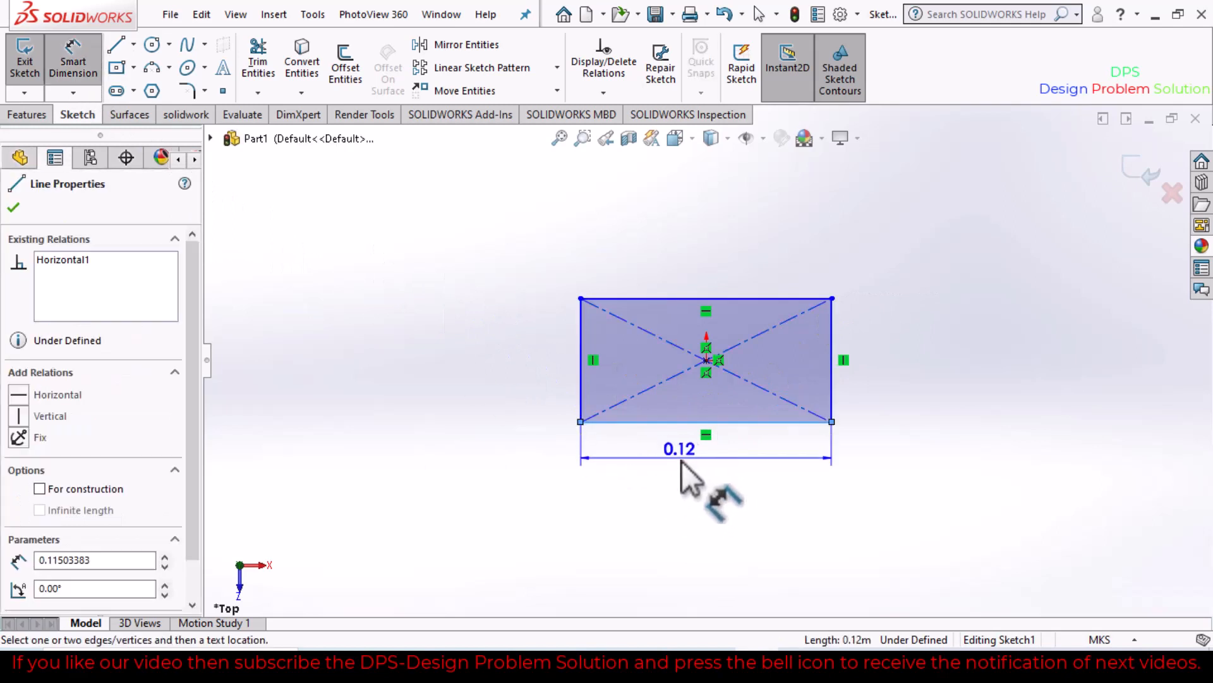
click(685, 466)
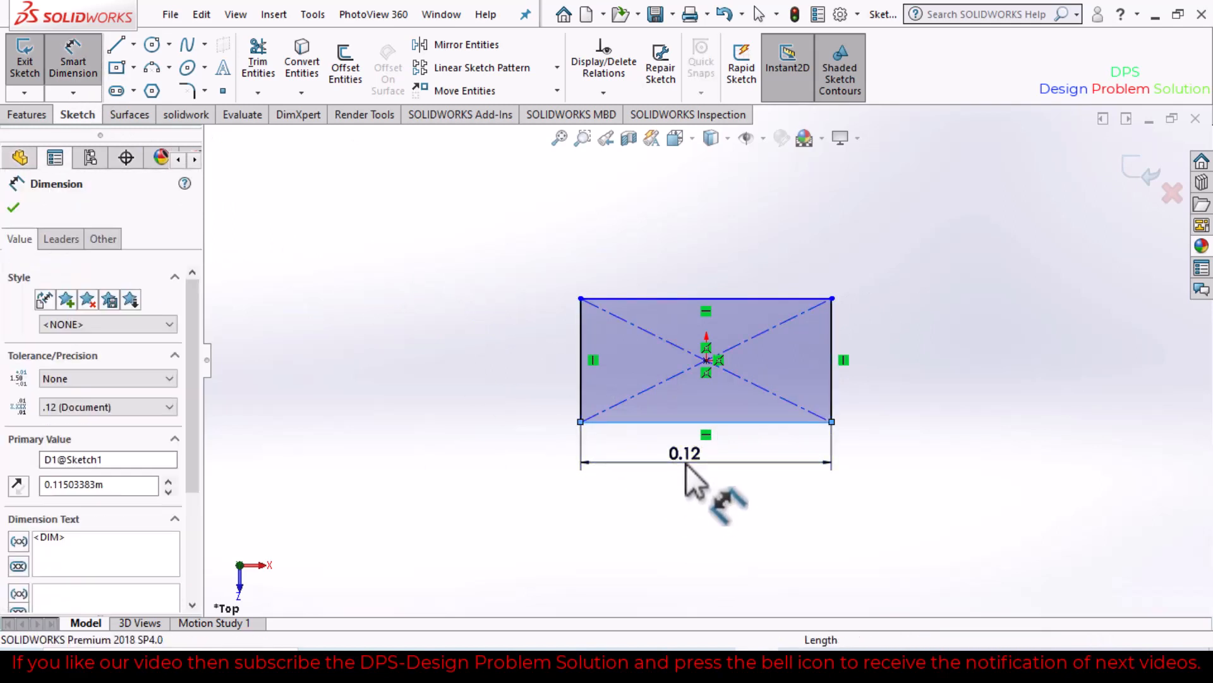
text(3)
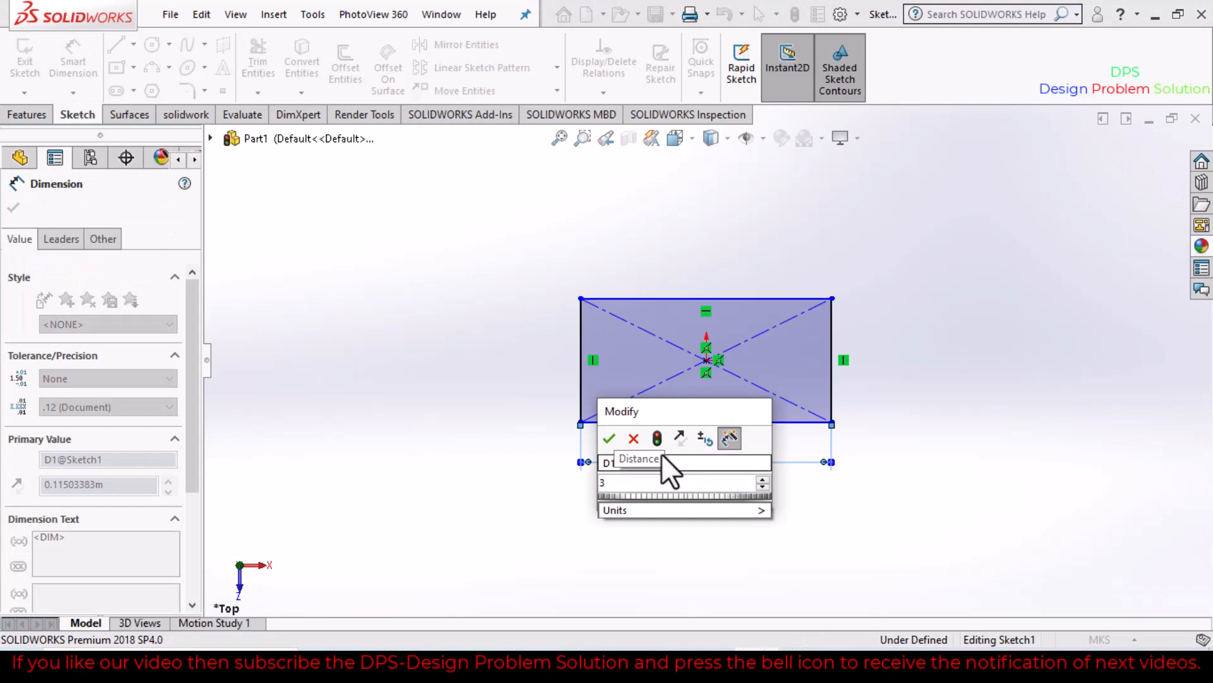
click(634, 438)
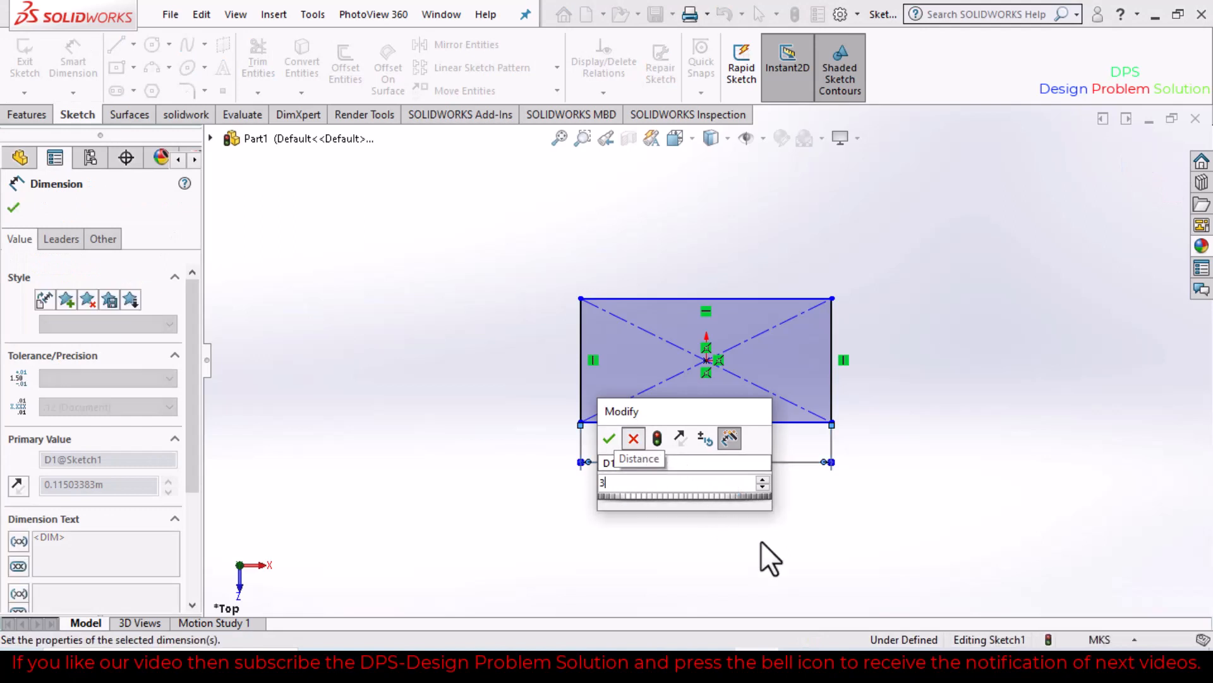
- Switch the document units to MMGS (millimeter, gram, second) and reopen the rectangle's sketch for editing
click(1099, 639)
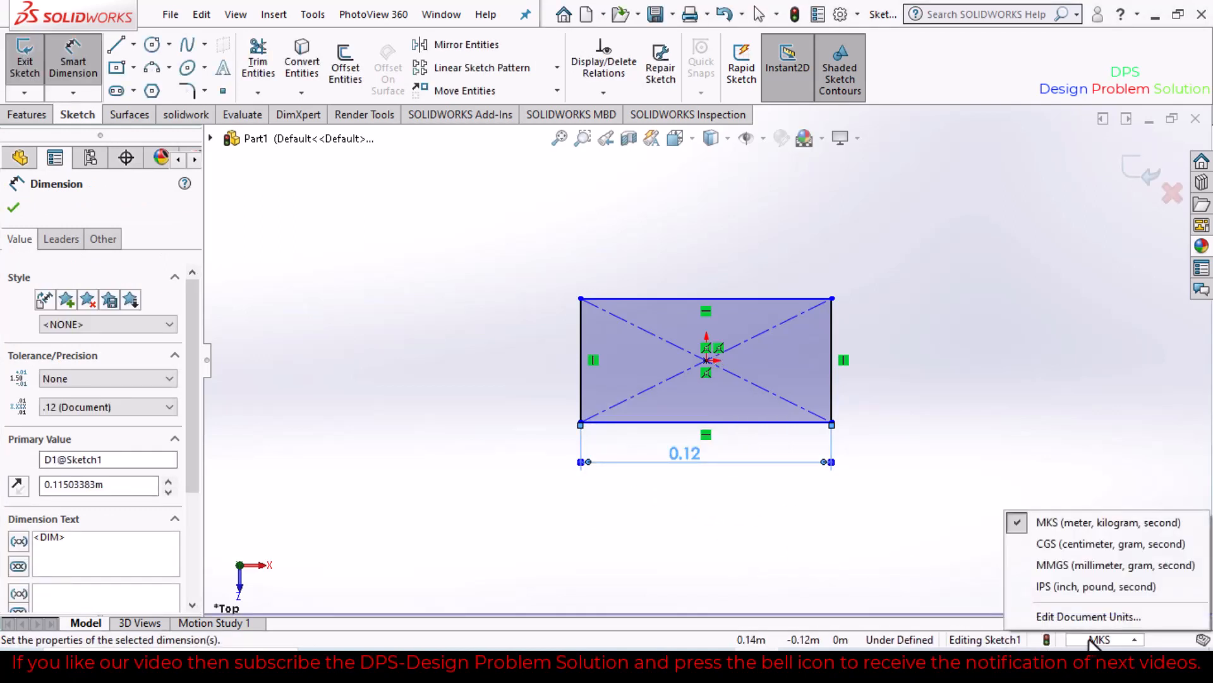
click(1076, 565)
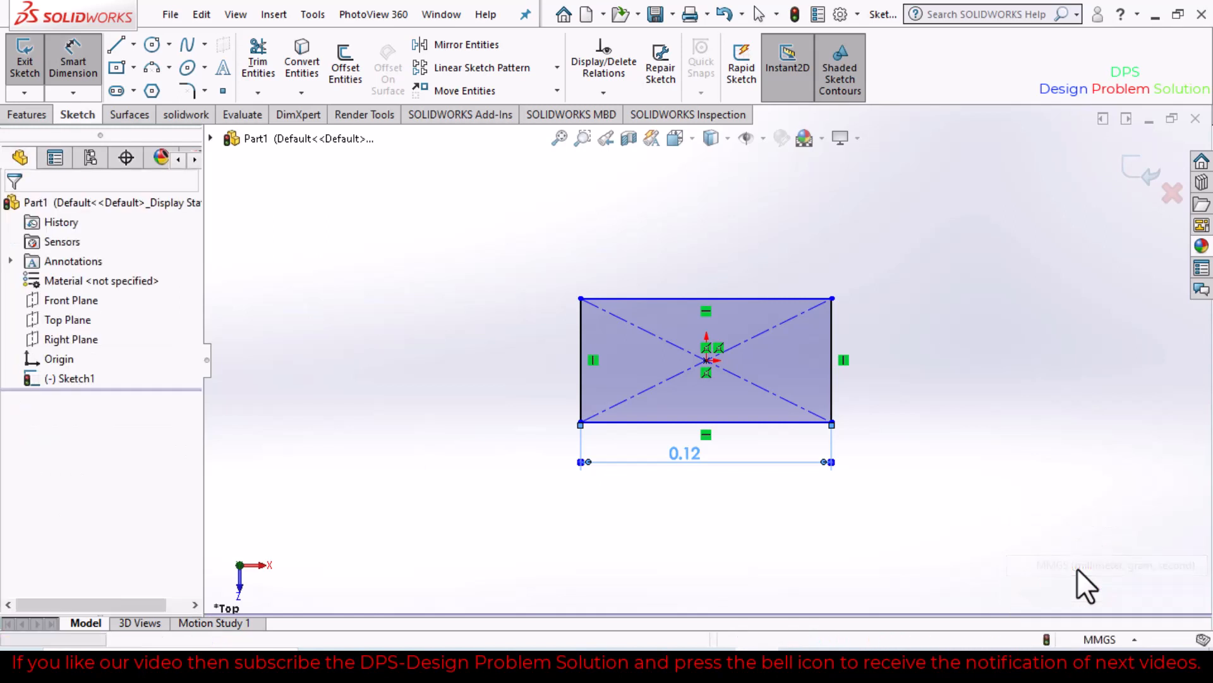
click(82, 382)
right_click(82, 380)
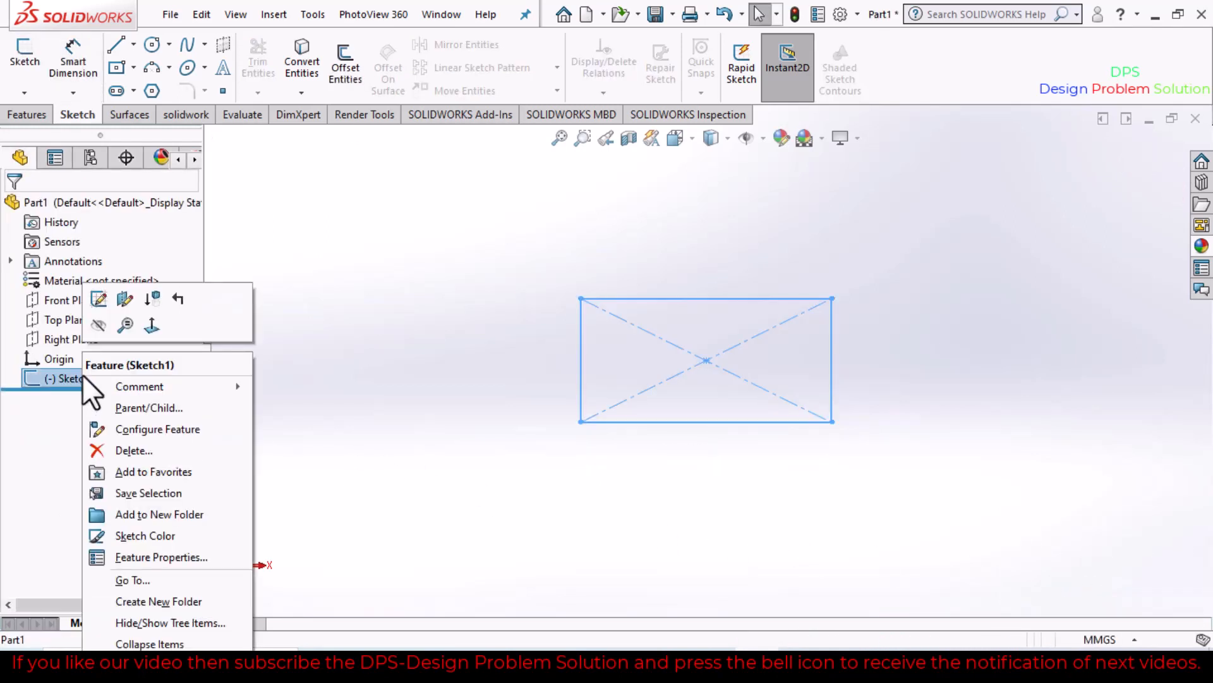
click(99, 299)
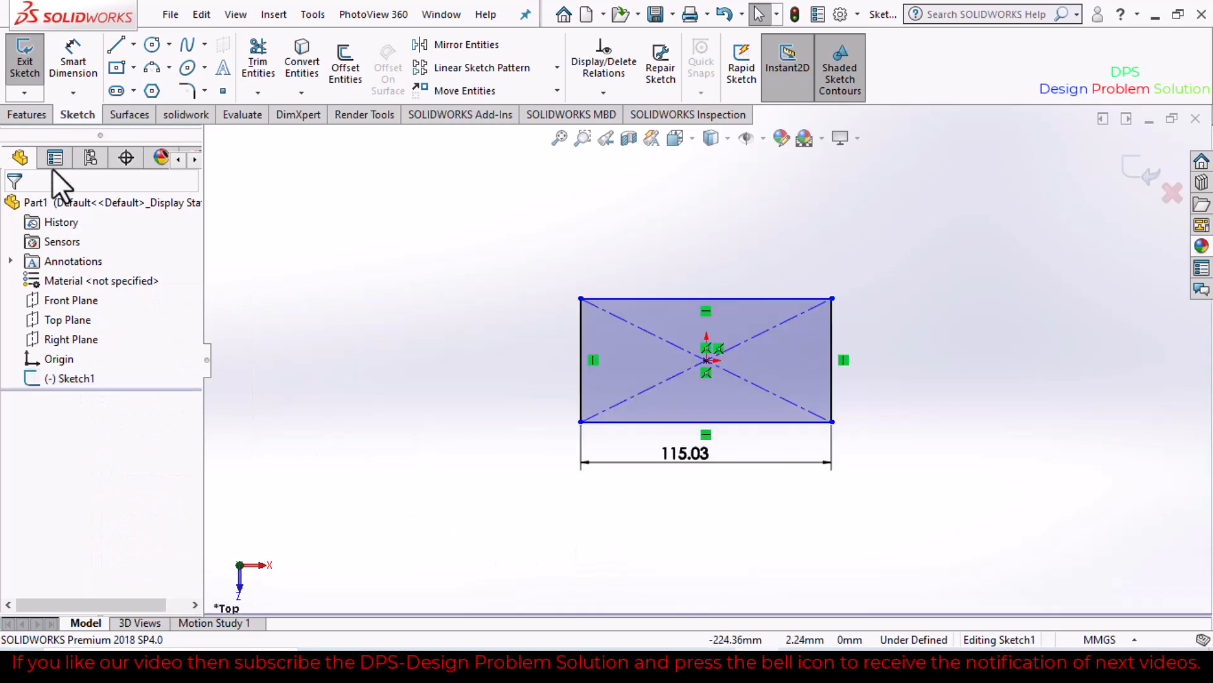
- Set the dimension on the rectangle's bottom edge to 300 mm
click(87, 76)
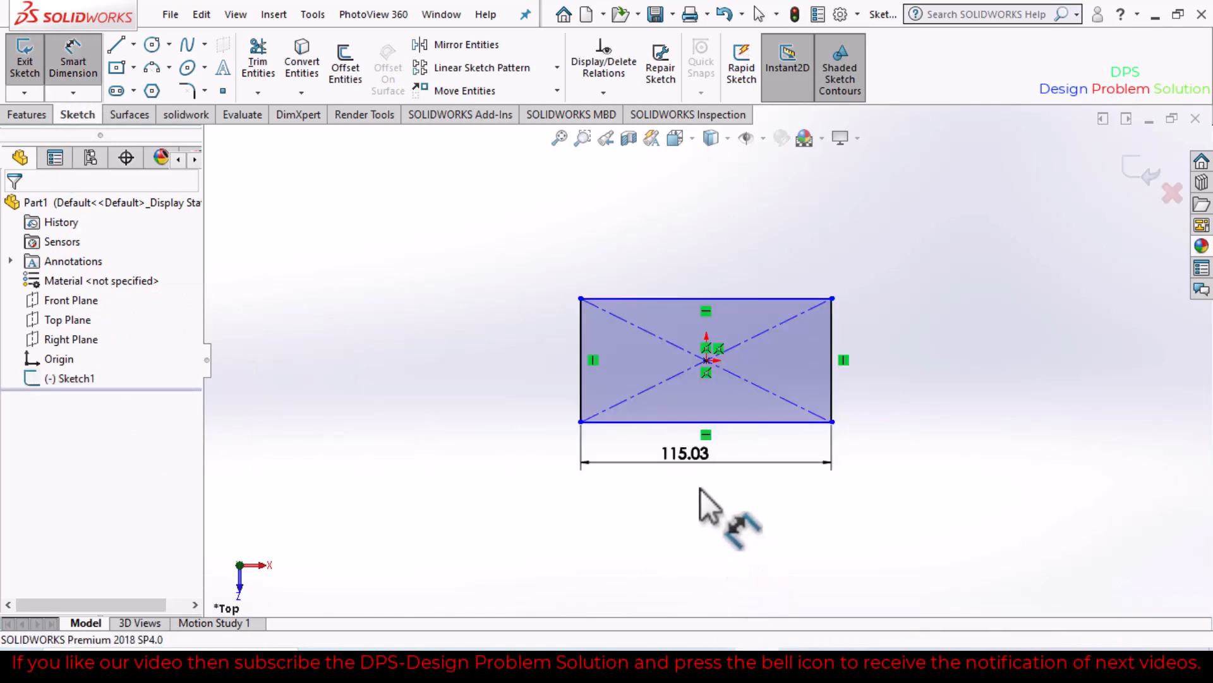
click(683, 455)
text(300)
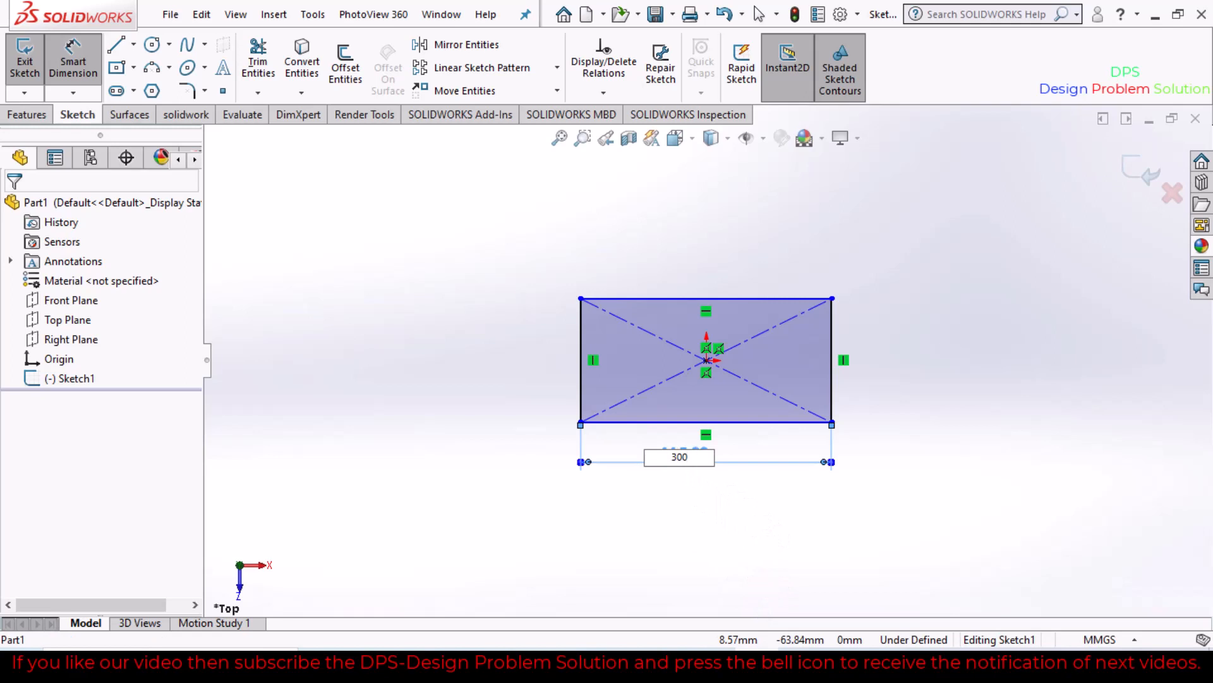
key(Return)
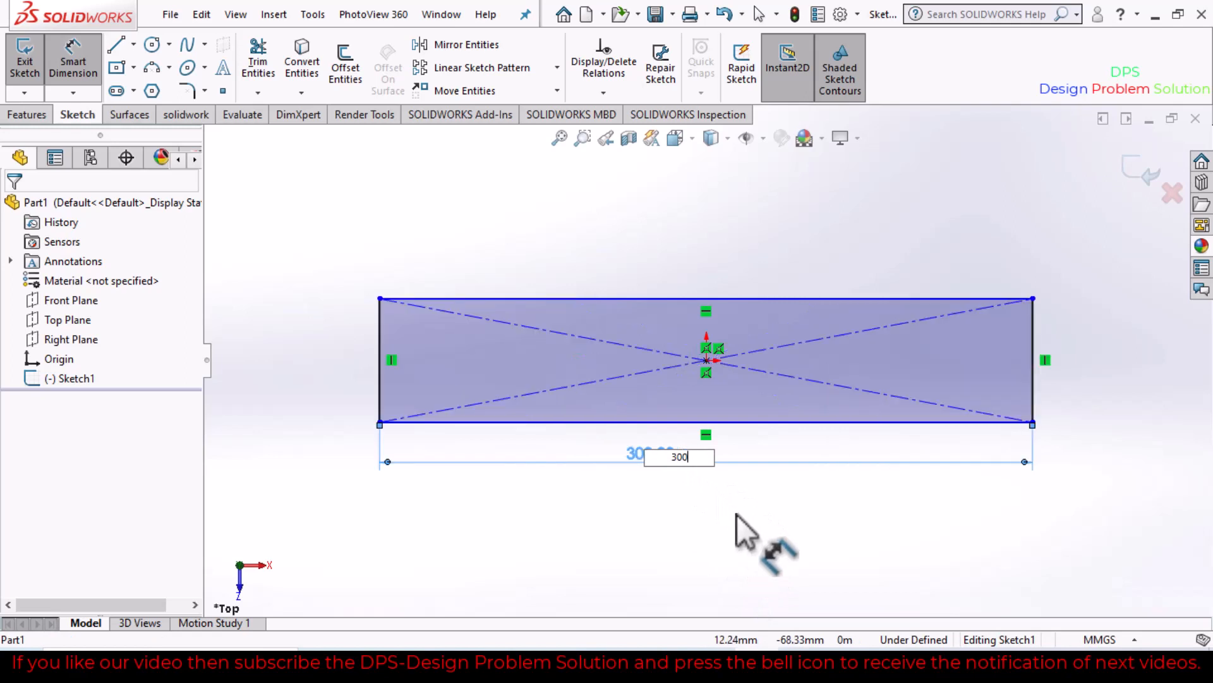
- Dimension the rectangle's left edge at 250 mm
click(363, 359)
click(332, 352)
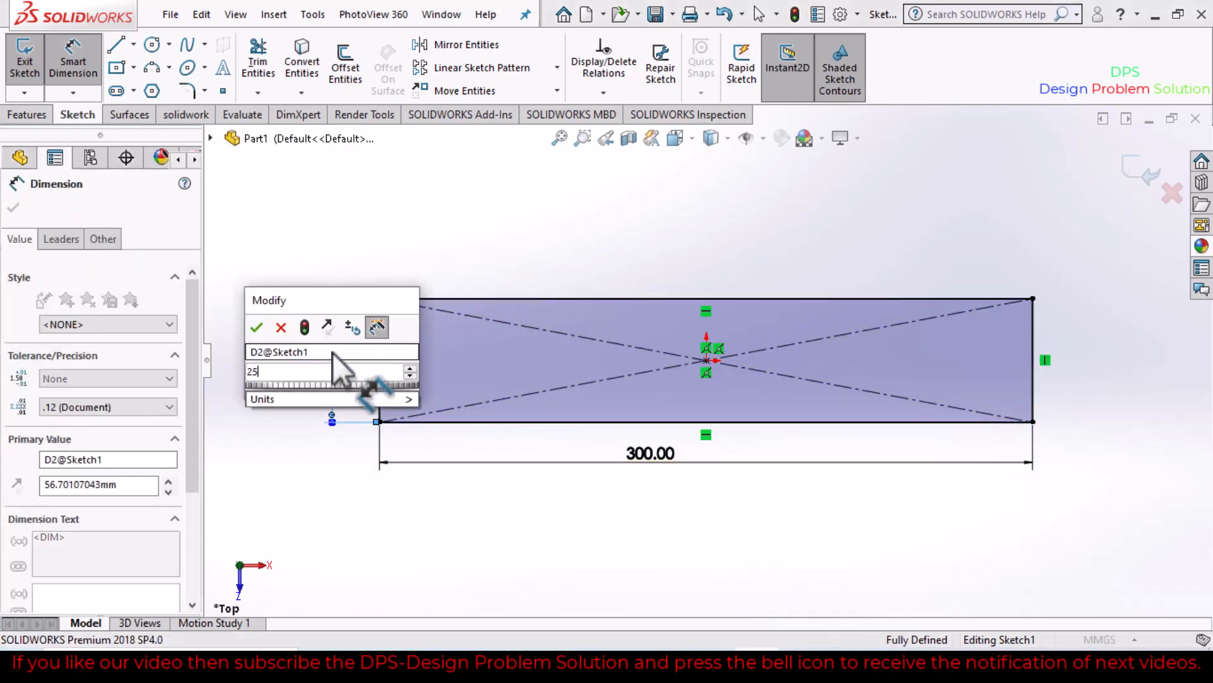
text(250)
key(Return)
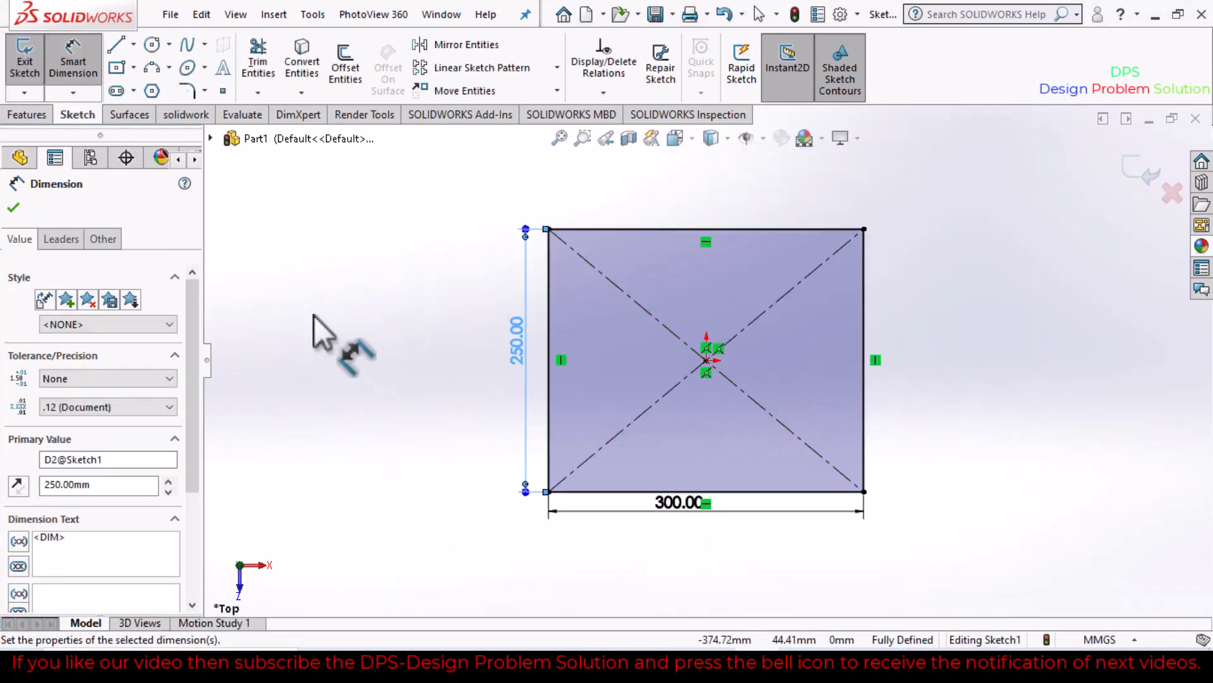
- Set up a Boss-Extrude of the rectangle sketch with a blind depth of 180 mm
click(27, 115)
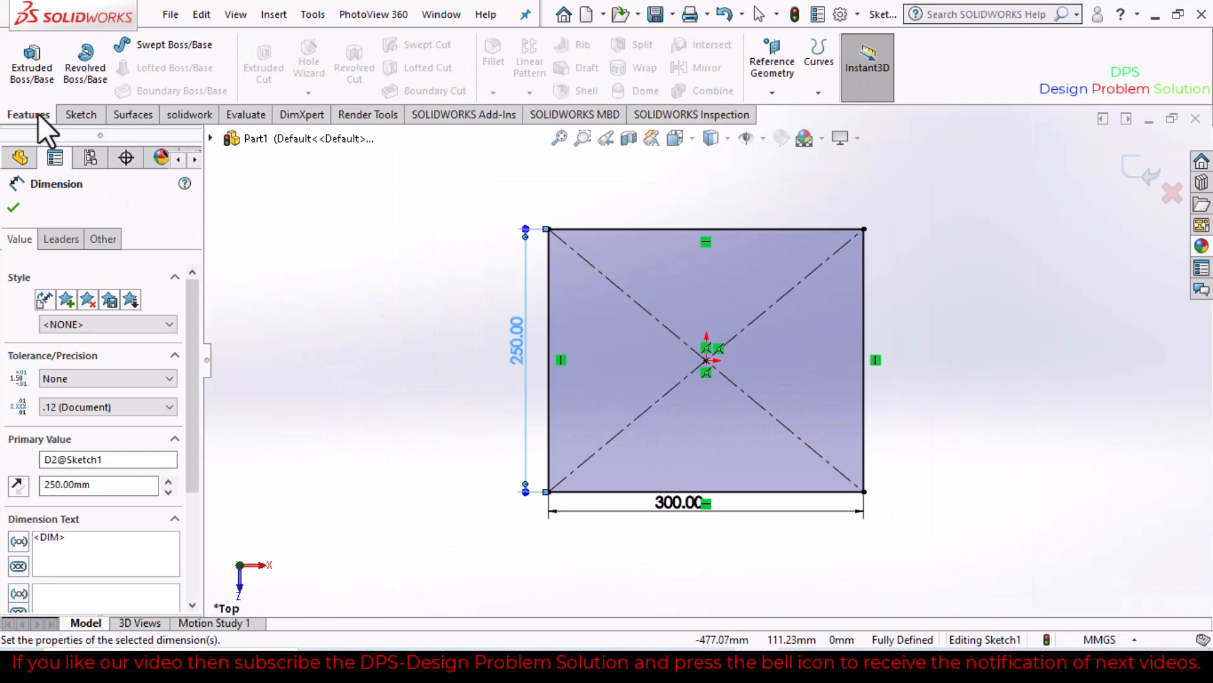
click(24, 57)
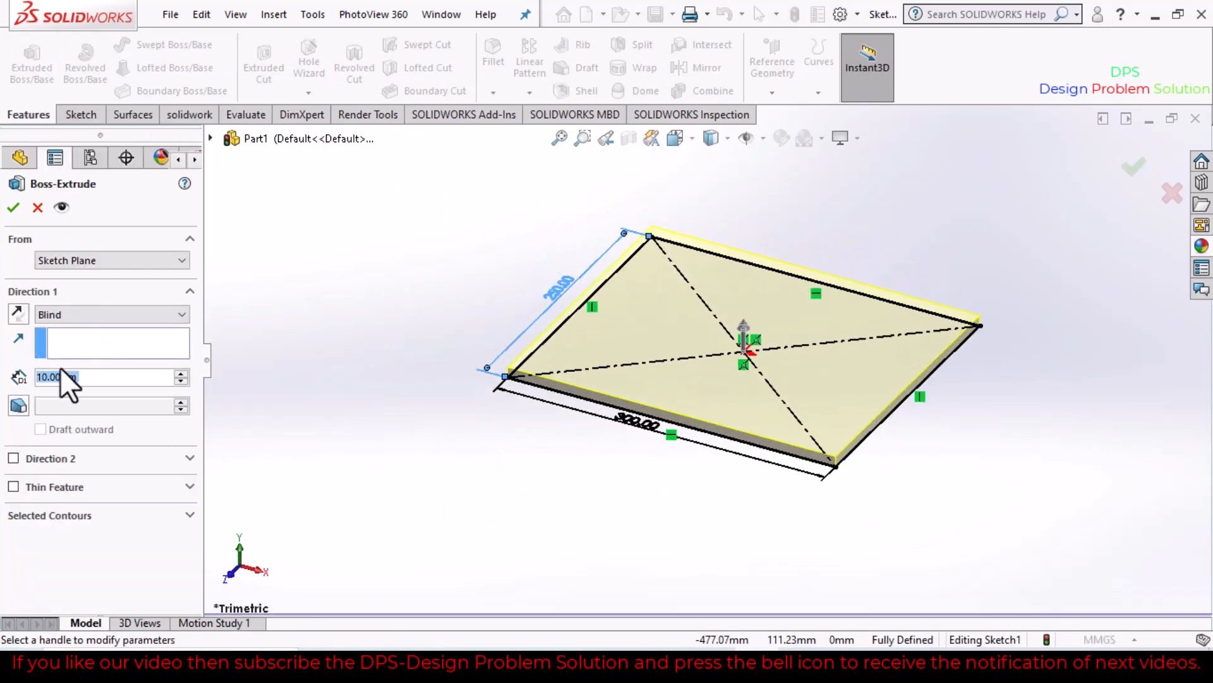
click(105, 378)
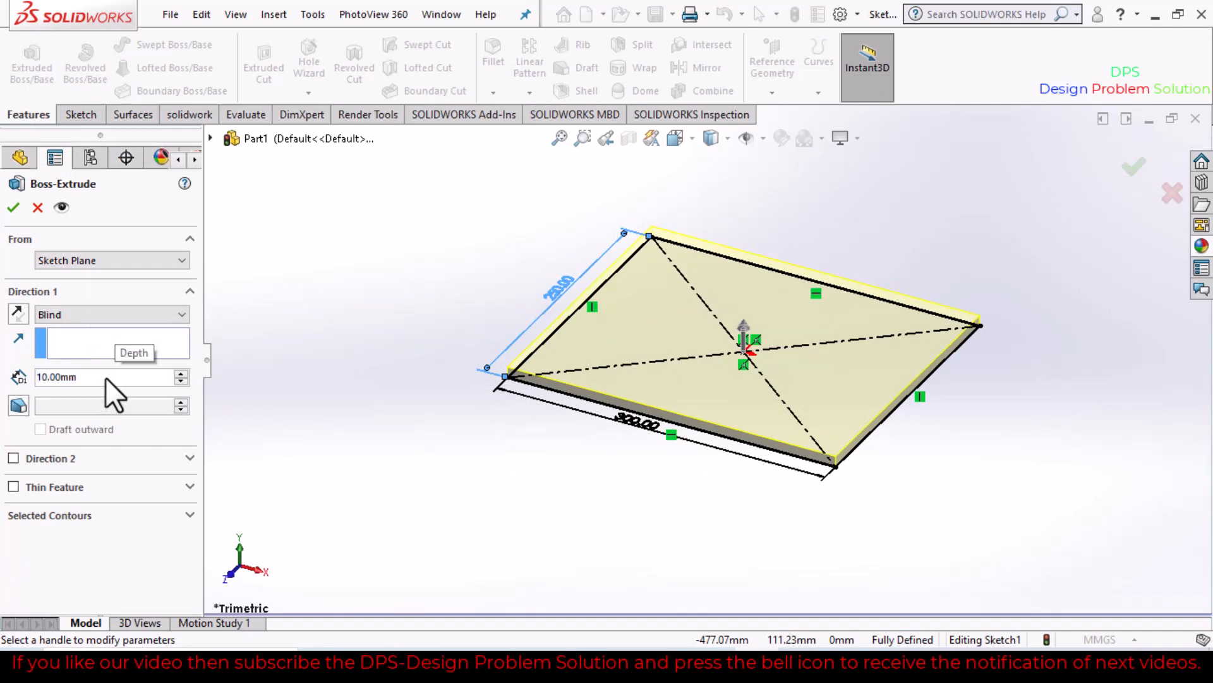
key(BackSpace)
key(BackSpace)
key(BackSpace)
key(BackSpace)
key(BackSpace)
key(BackSpace)
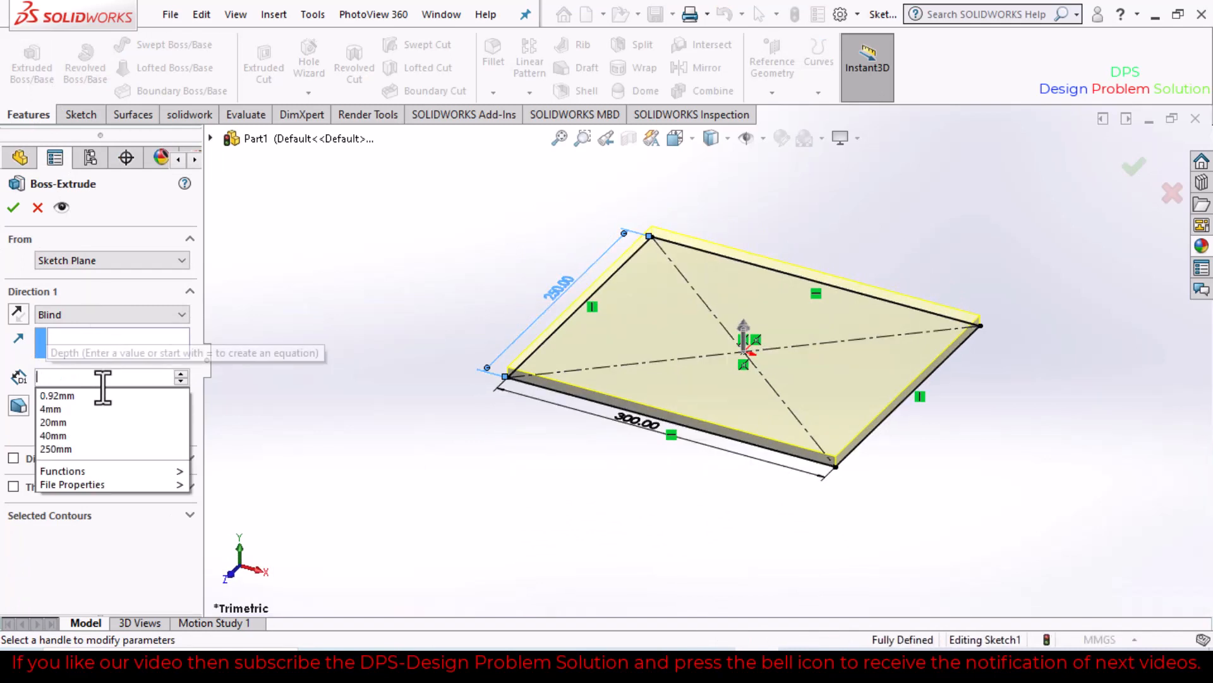
text(180)
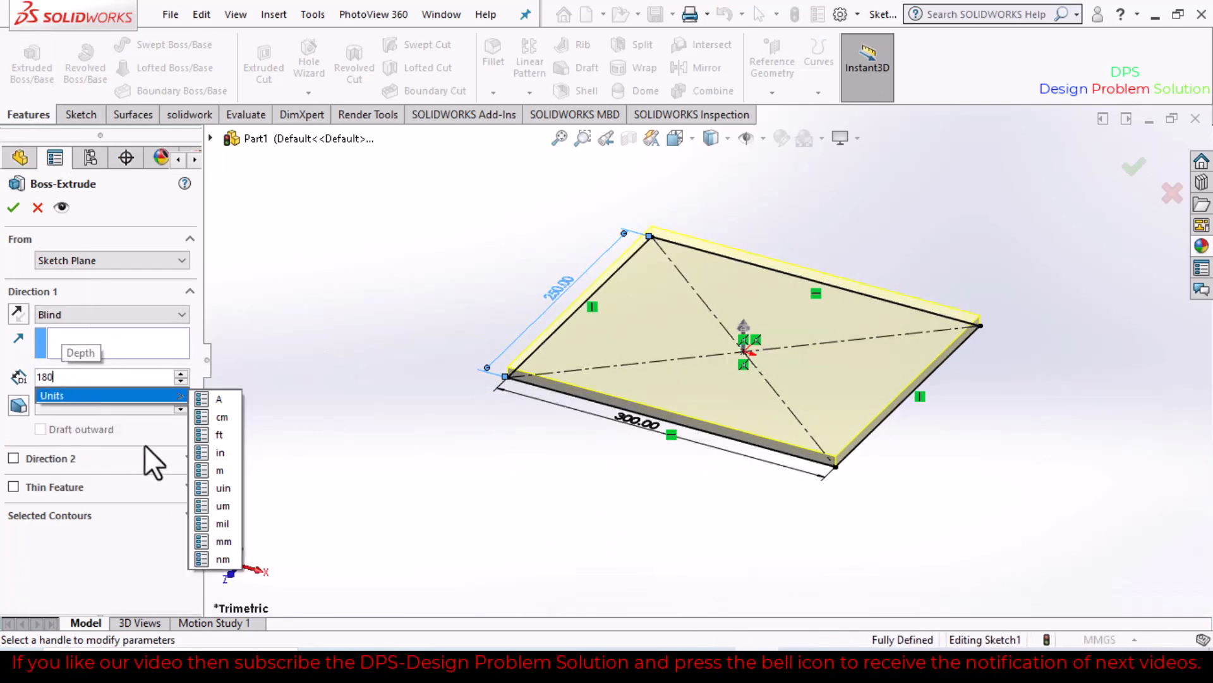
key(Return)
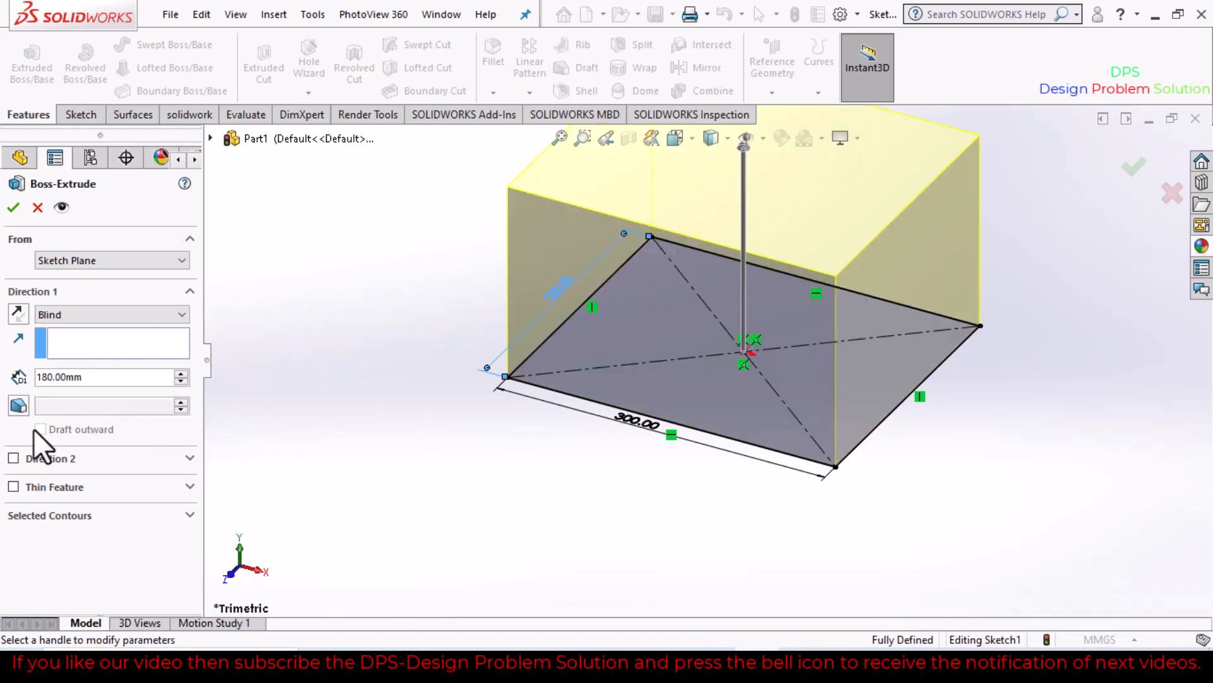
- Add a 7-degree inward draft to the extrusion and complete the feature
click(85, 343)
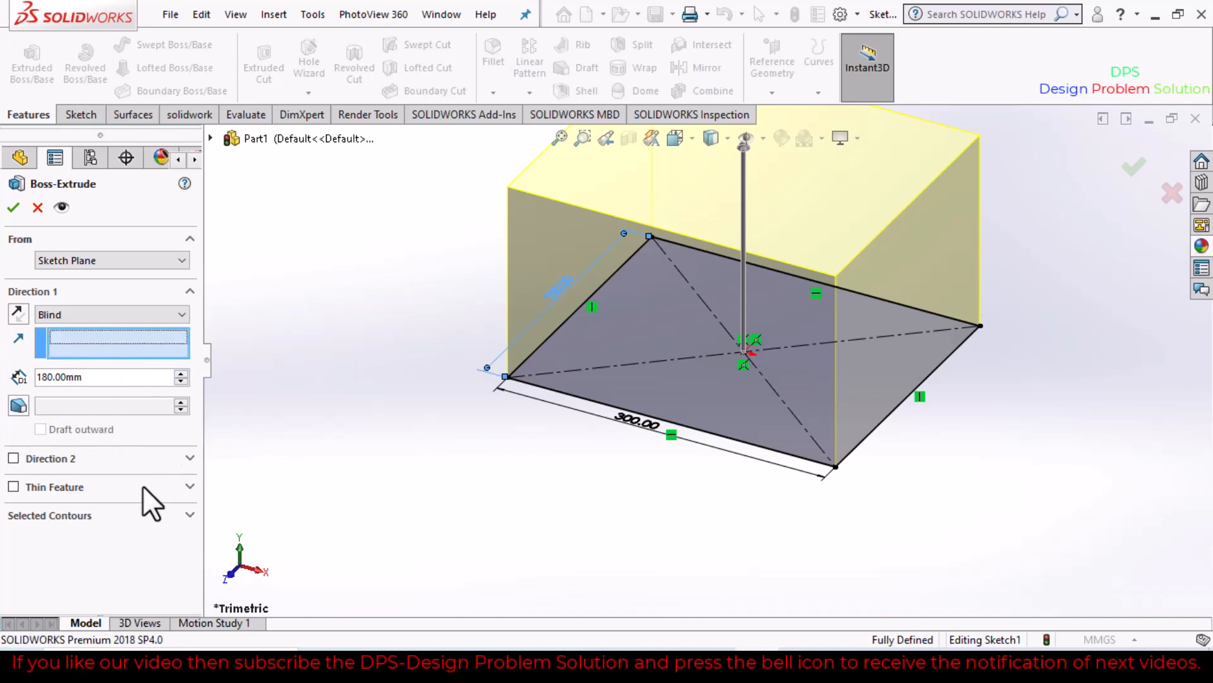
click(19, 405)
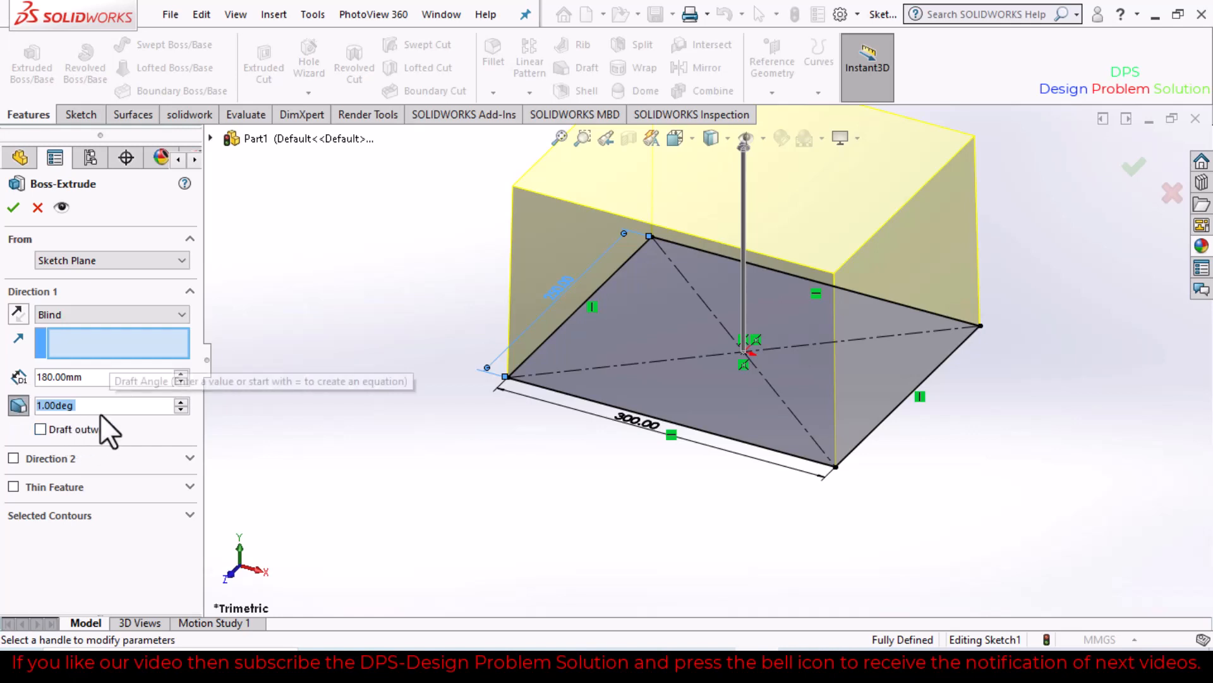
key(BackSpace)
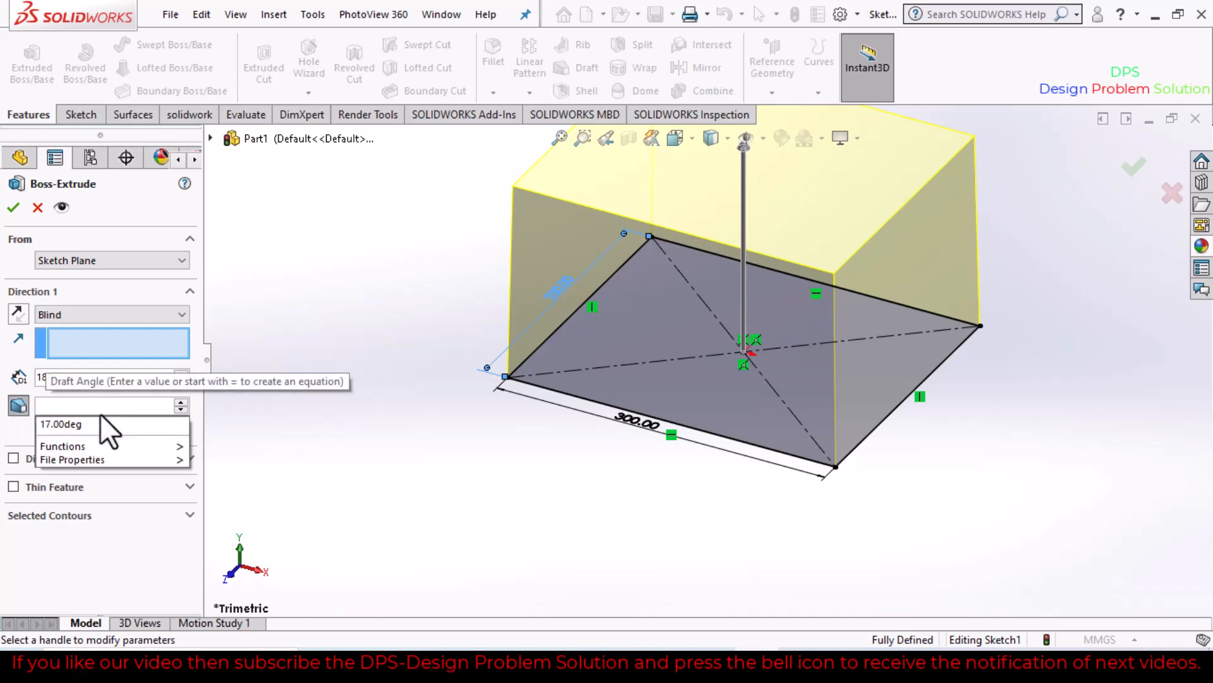
text(7)
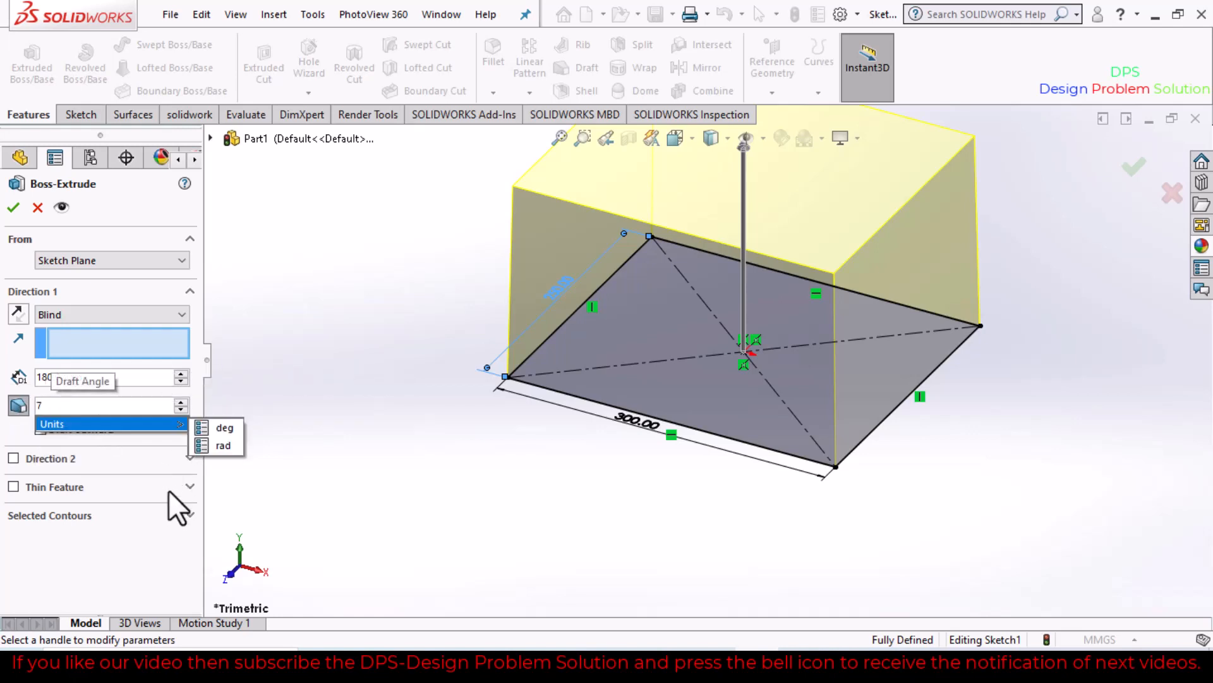
click(156, 548)
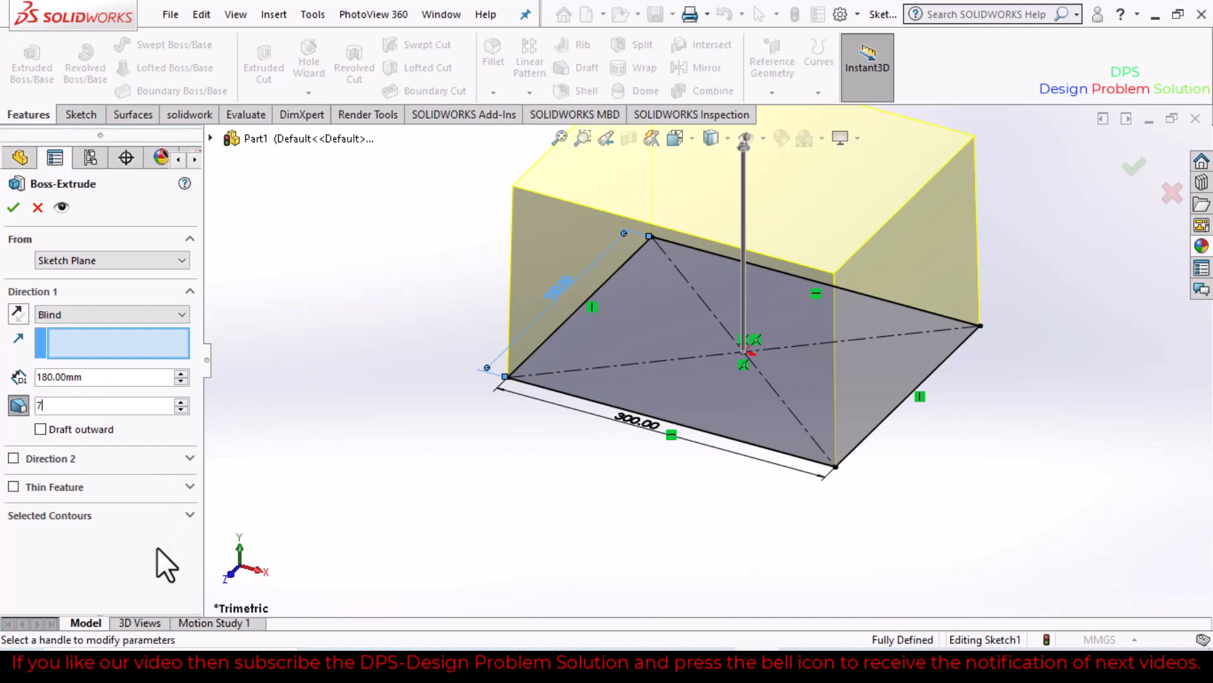
click(13, 207)
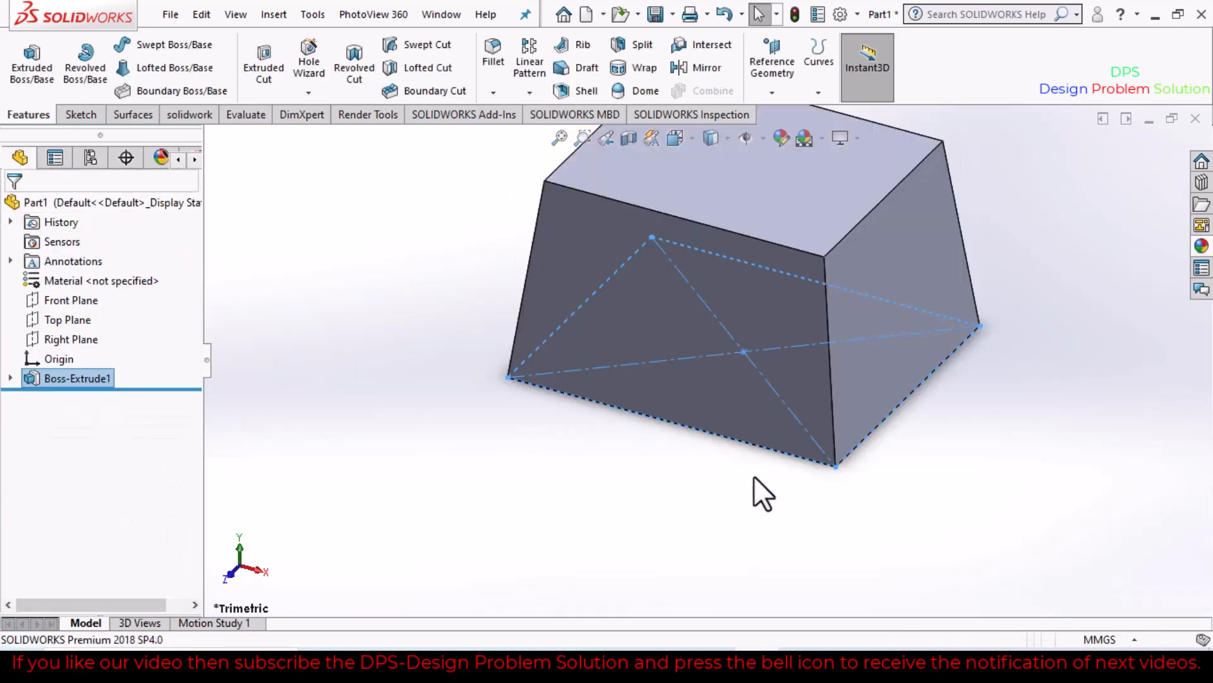
- Start a new sketch on the Front Plane, viewed normal to the plane
middle_drag(753, 477, 727, 515)
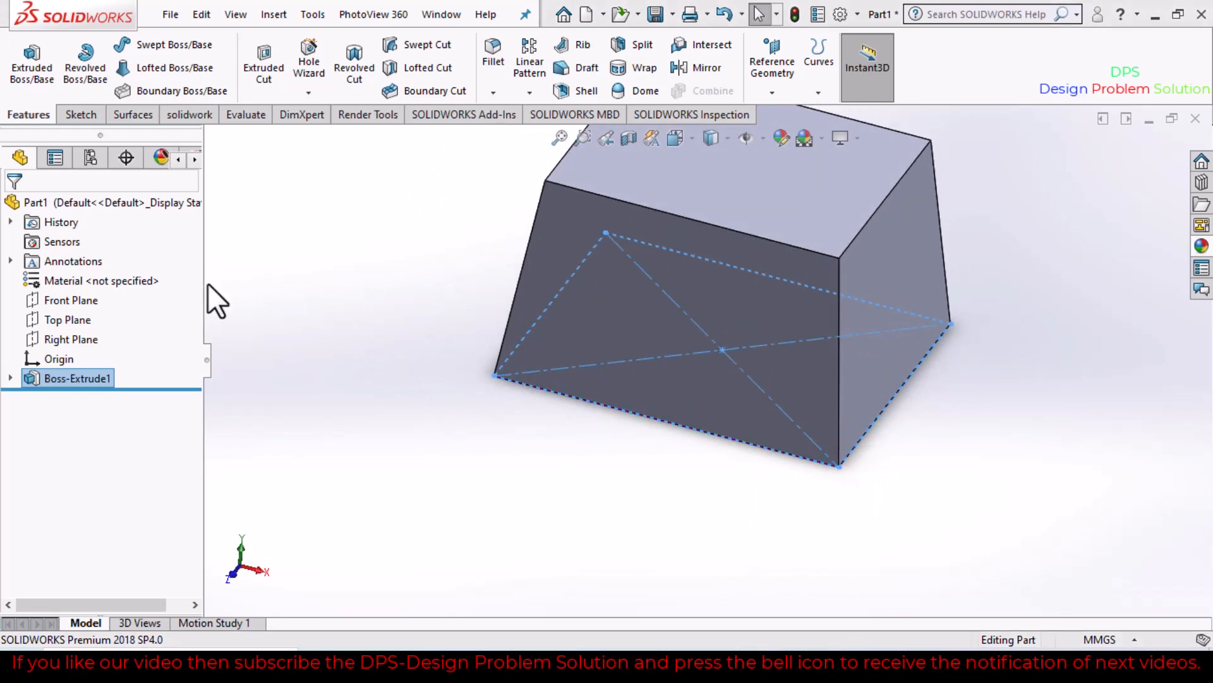
click(82, 304)
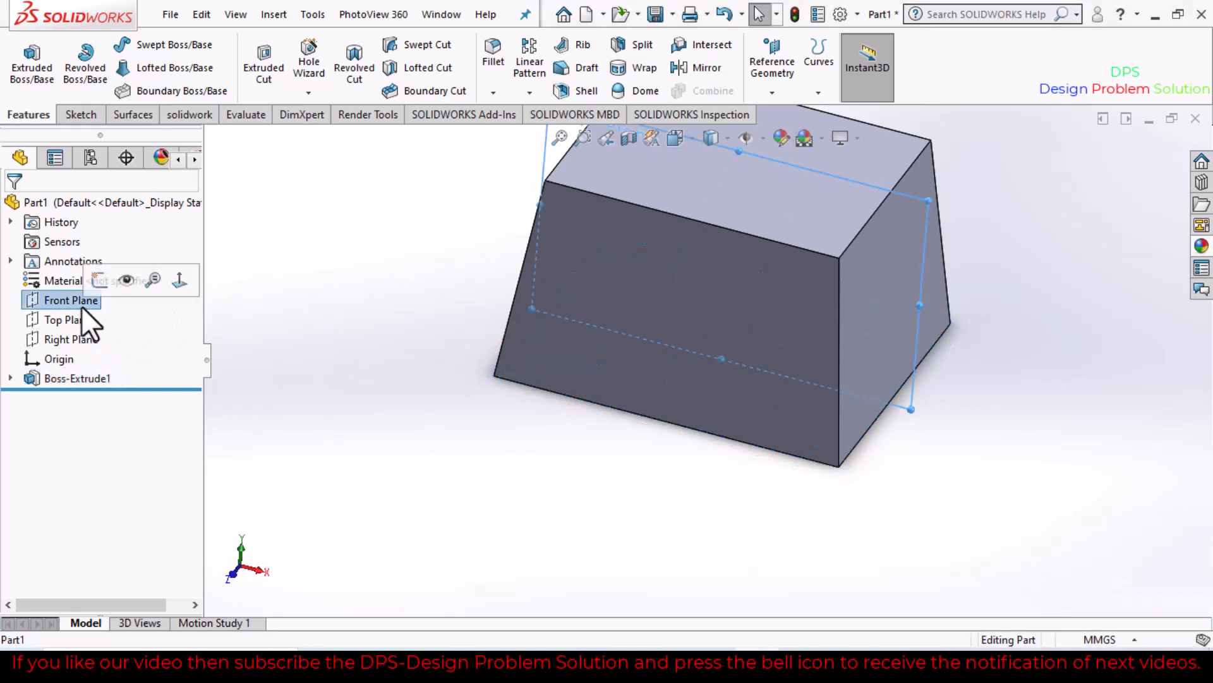
click(178, 280)
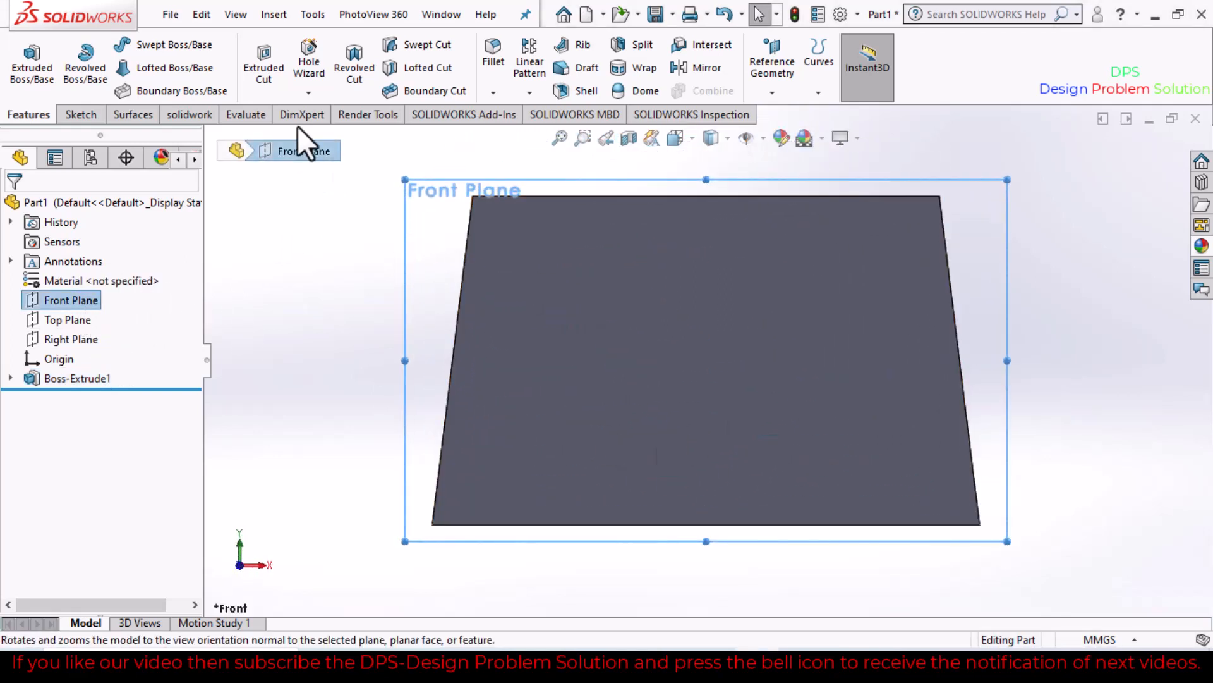
click(79, 114)
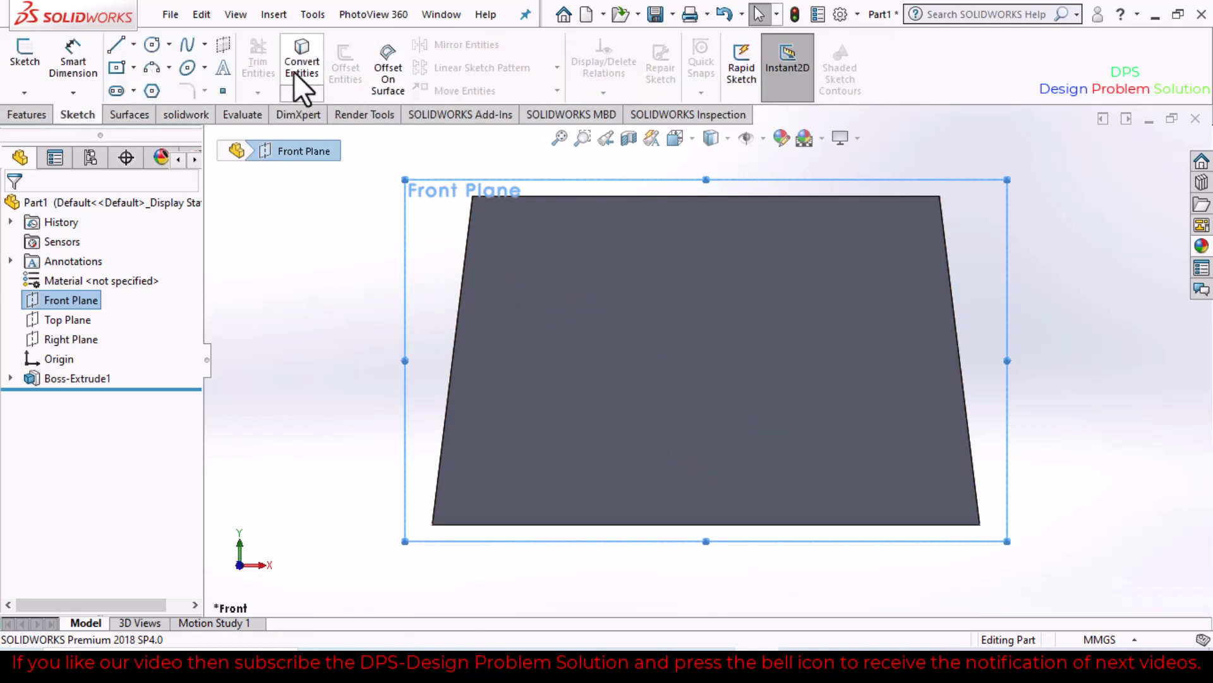
click(28, 60)
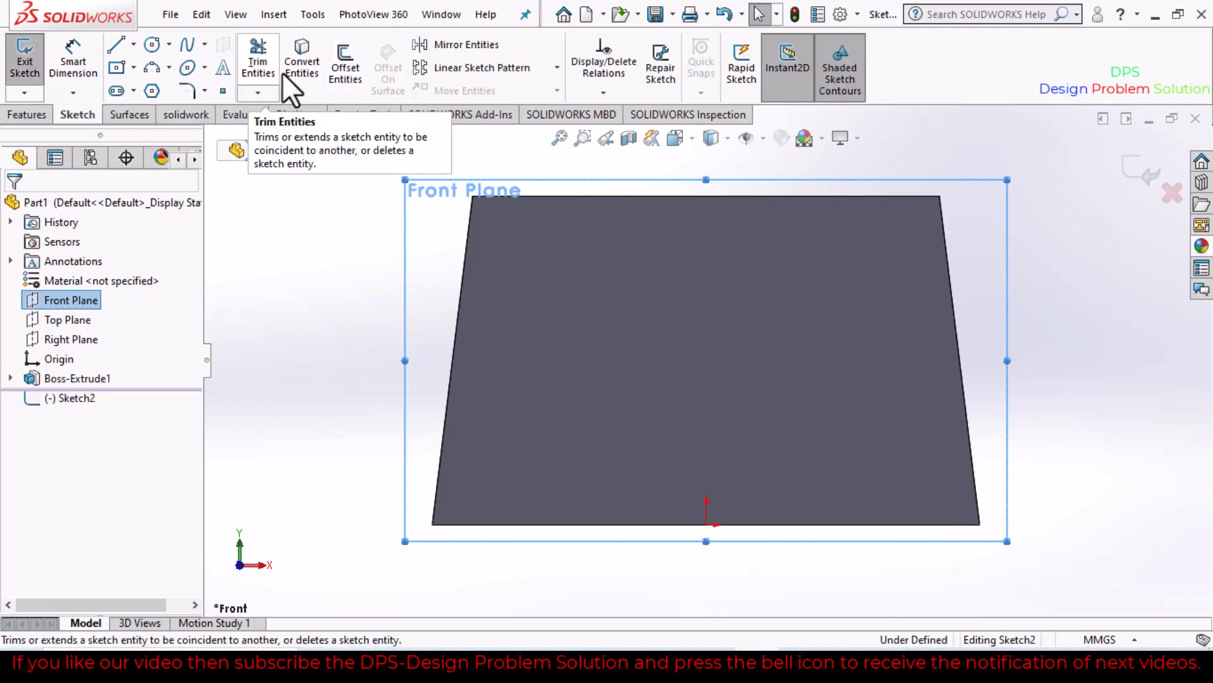
- Try a 10 mm inward offset of the tapered body's top edge
click(352, 79)
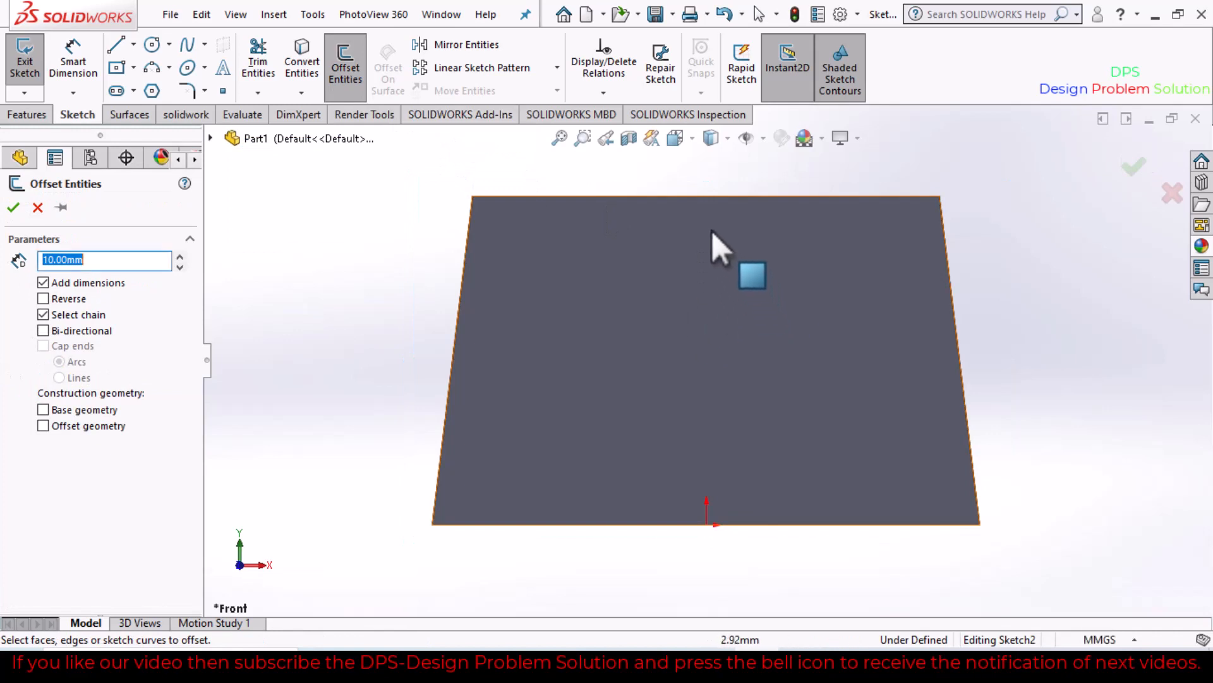
click(700, 198)
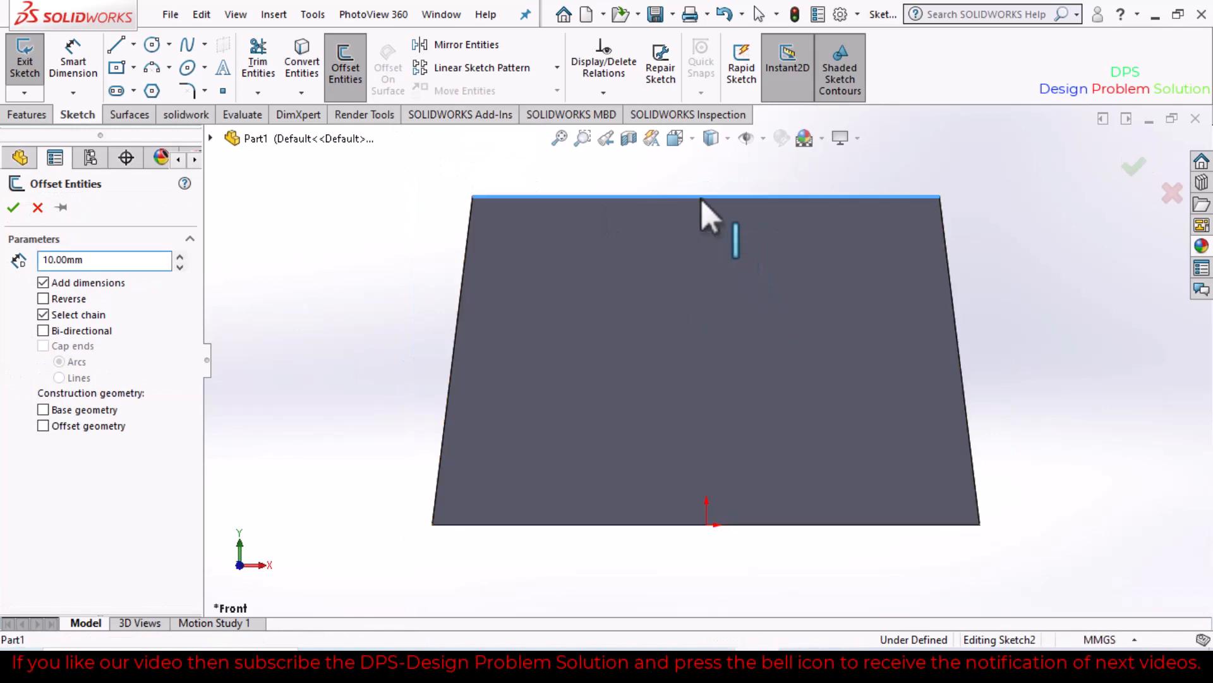
click(954, 343)
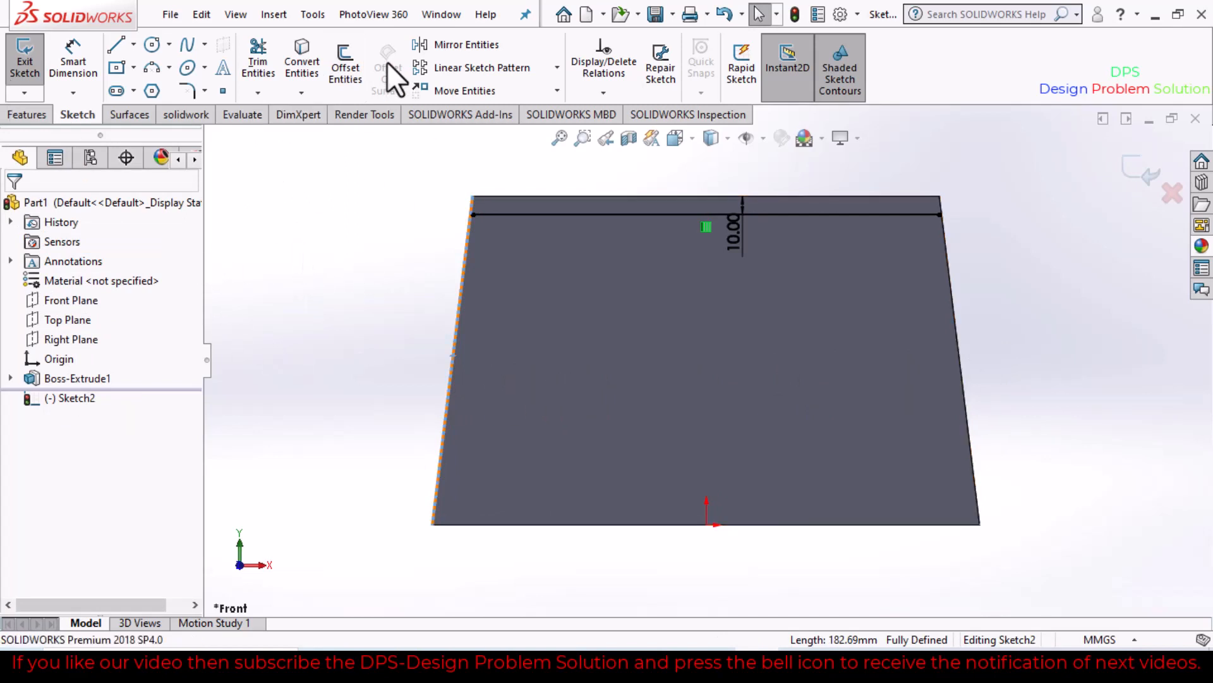
- Offset the body's two slanted edges and top edge inward by 50 mm, and delete the stray 10 mm offset line
click(343, 60)
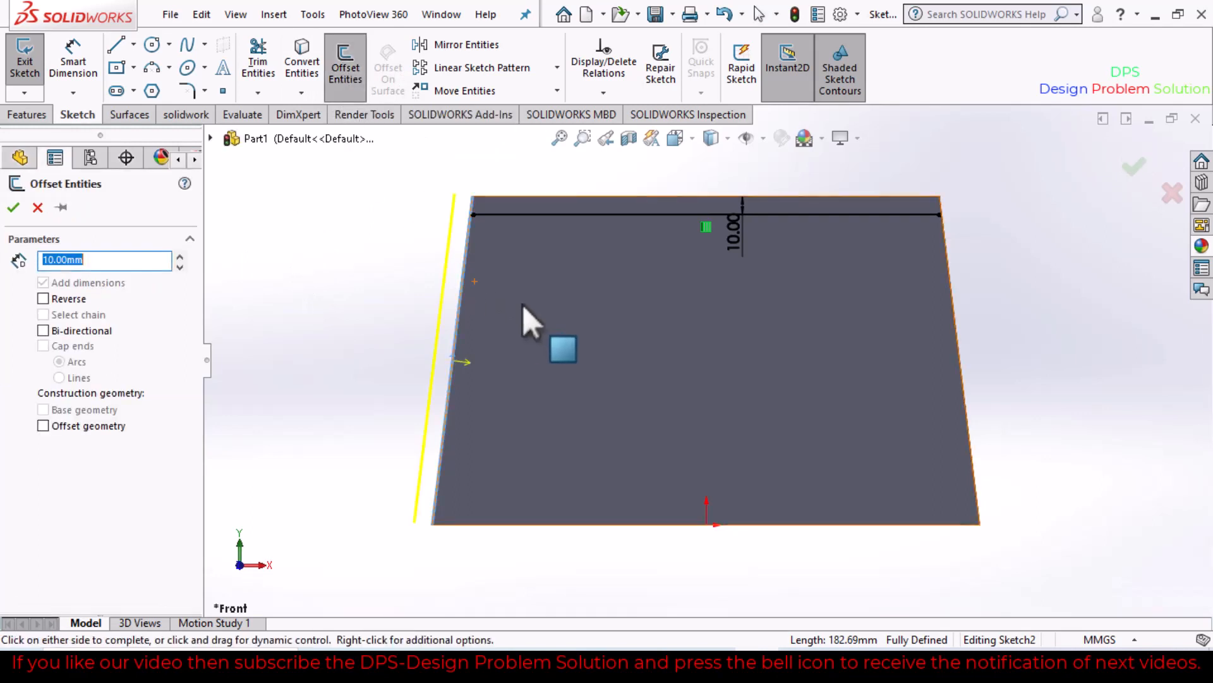
click(960, 364)
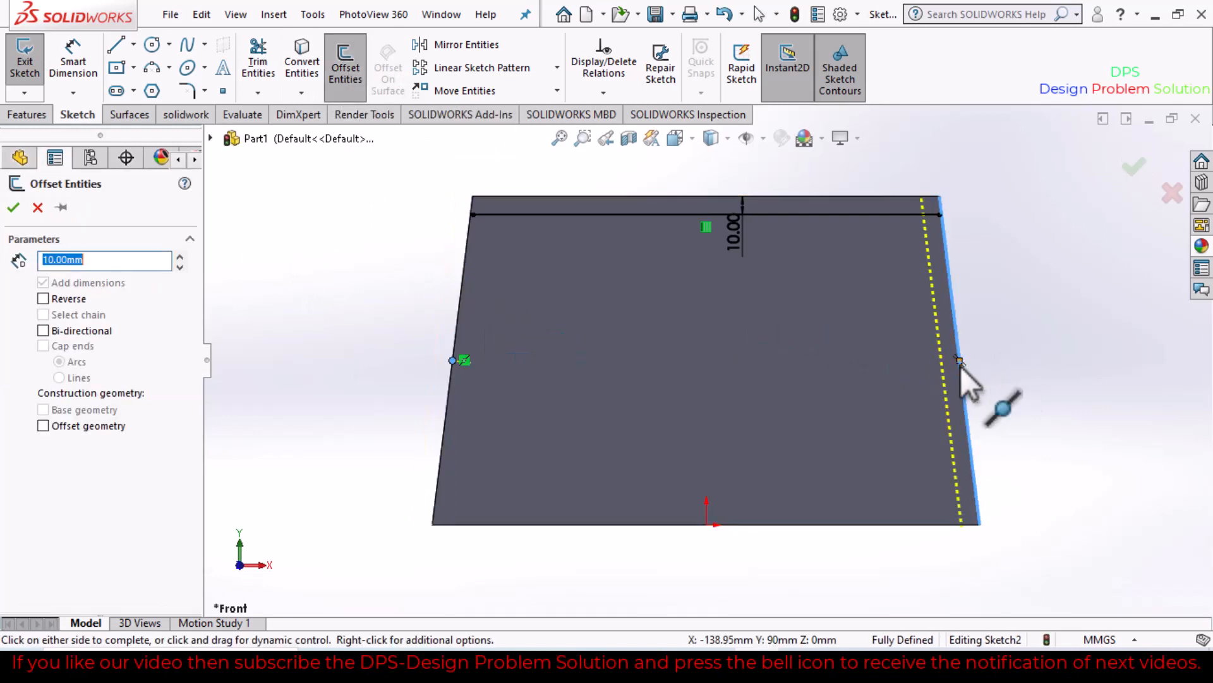
click(459, 323)
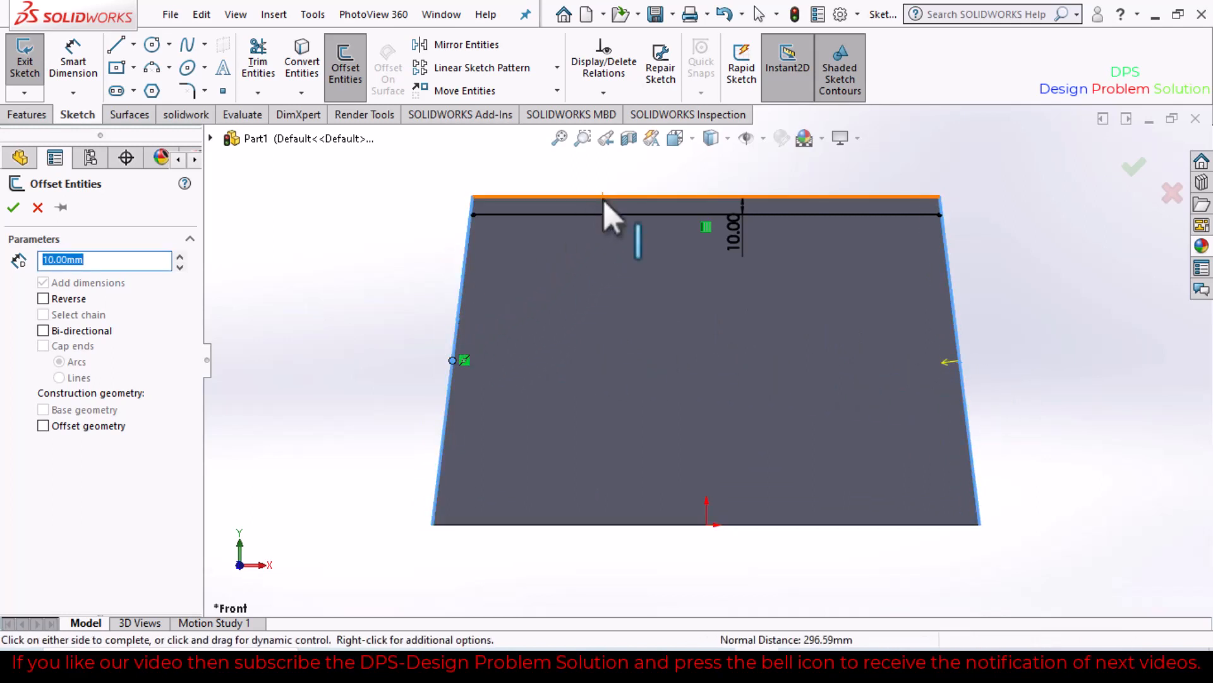
click(602, 197)
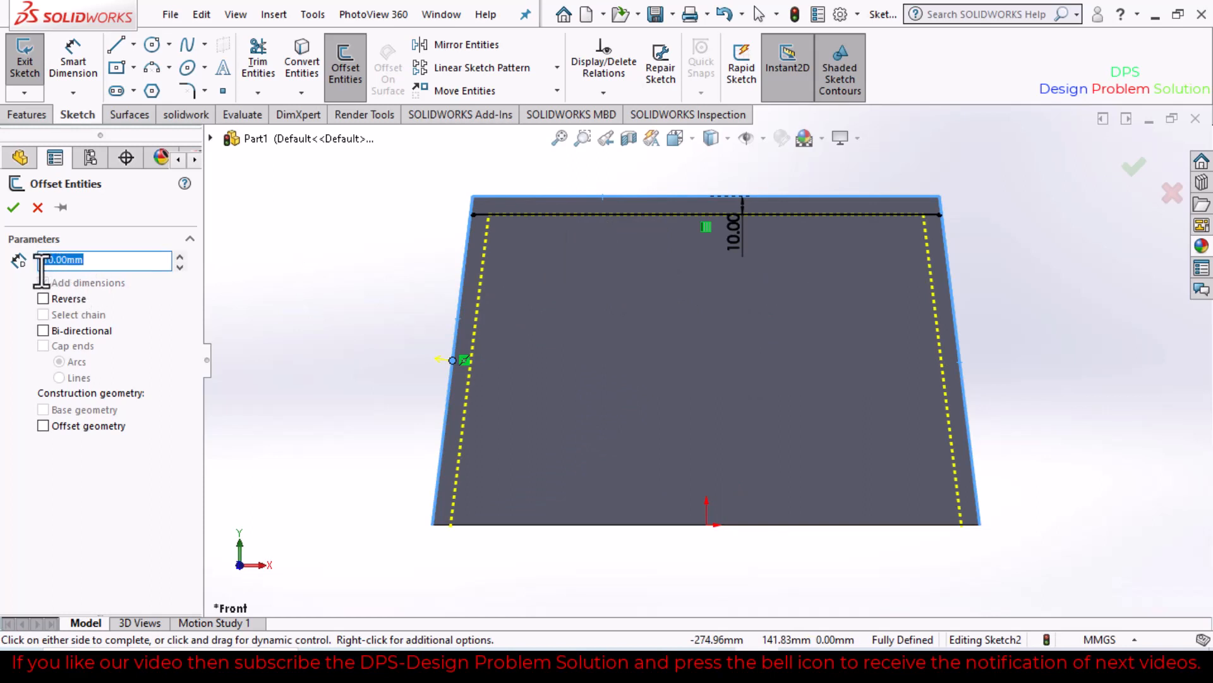
text(50)
key(Return)
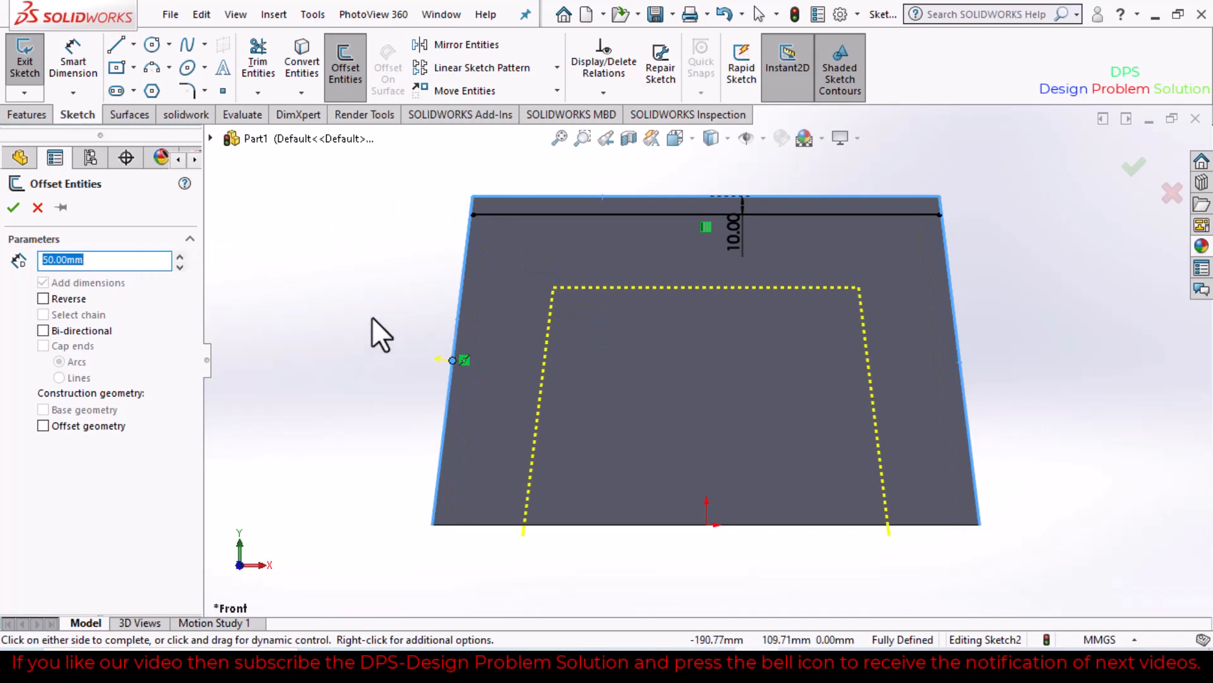
click(9, 209)
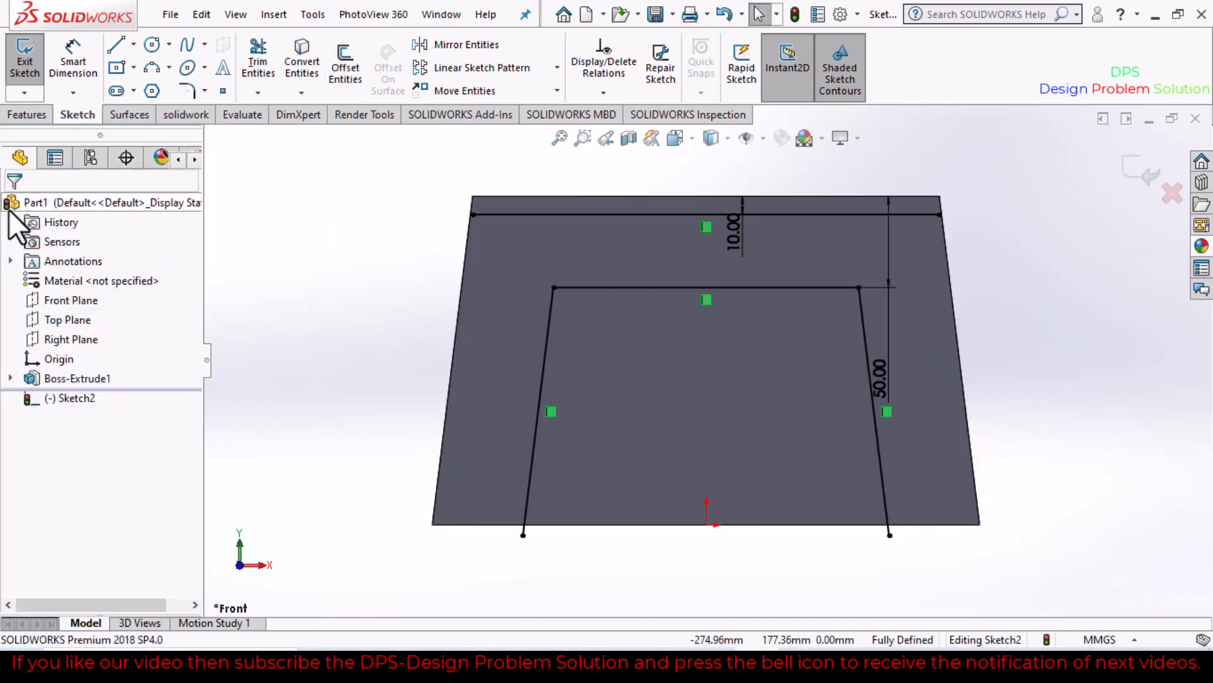
click(648, 216)
key(Delete)
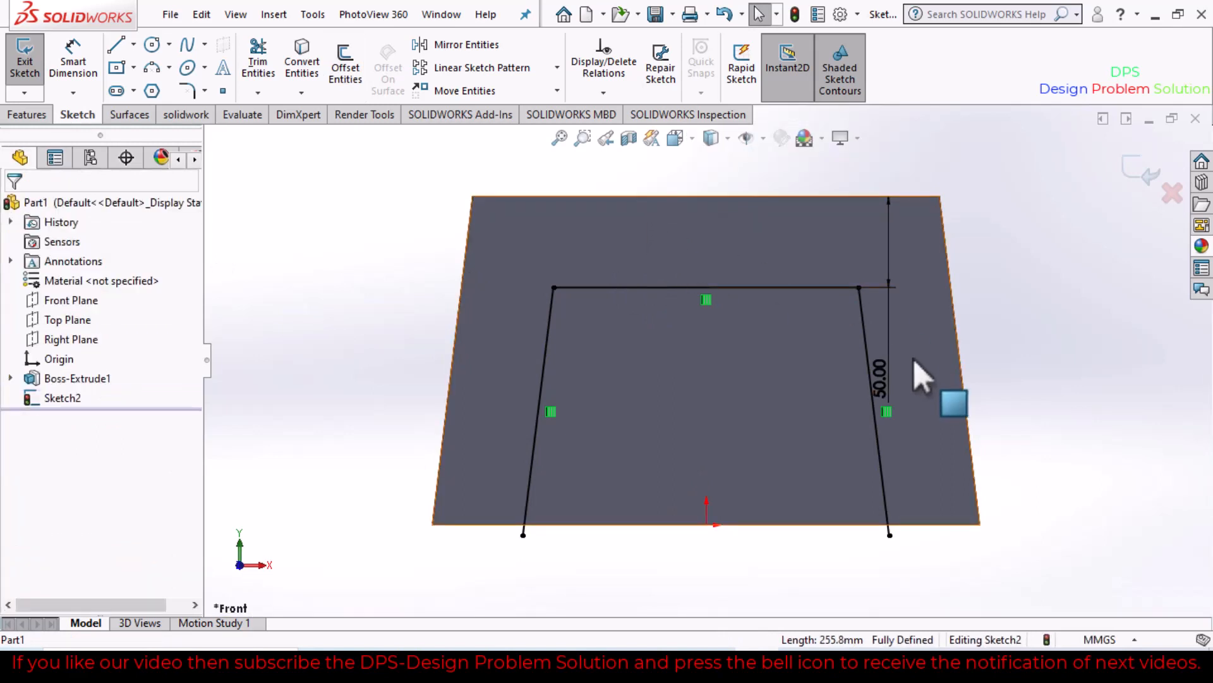
- Convert the body's top, bottom and both slanted outer edges into sketch lines
click(307, 65)
click(544, 196)
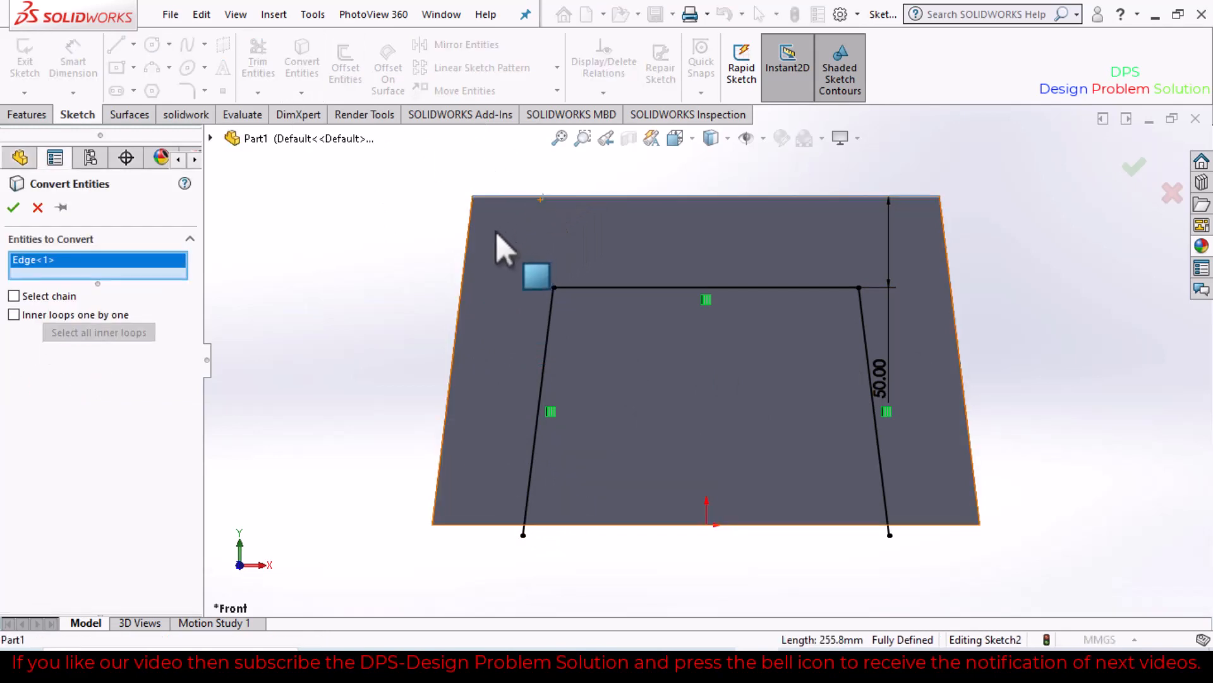
click(465, 252)
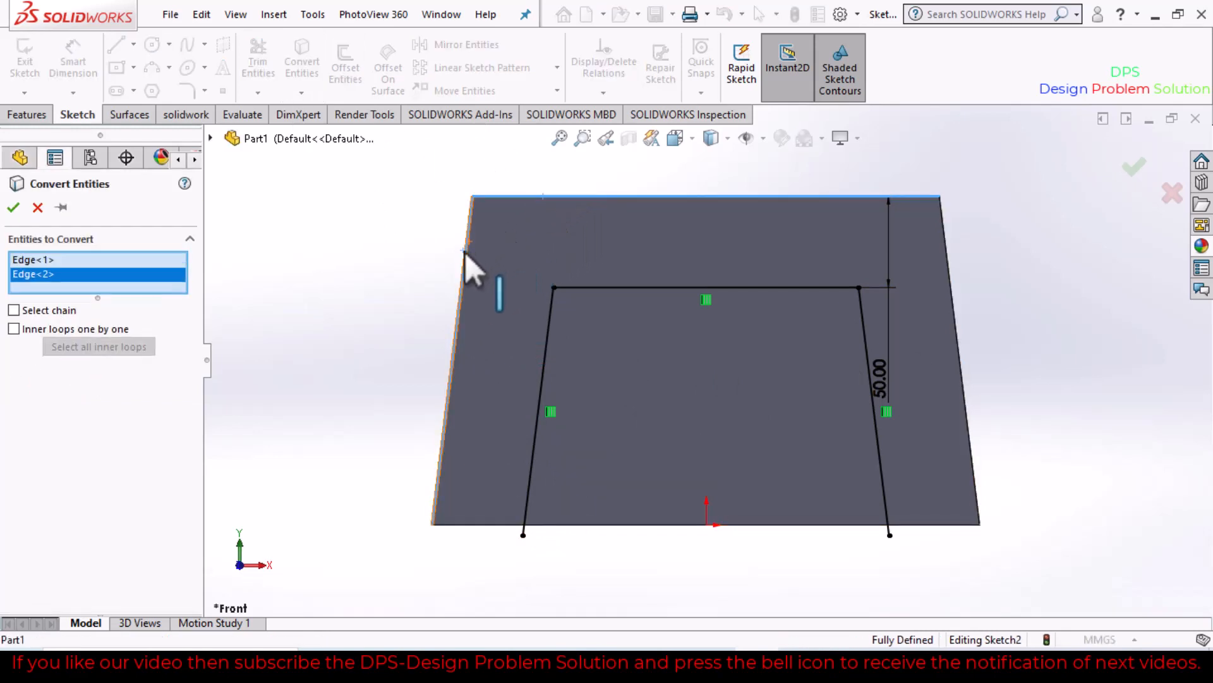
click(957, 342)
click(753, 524)
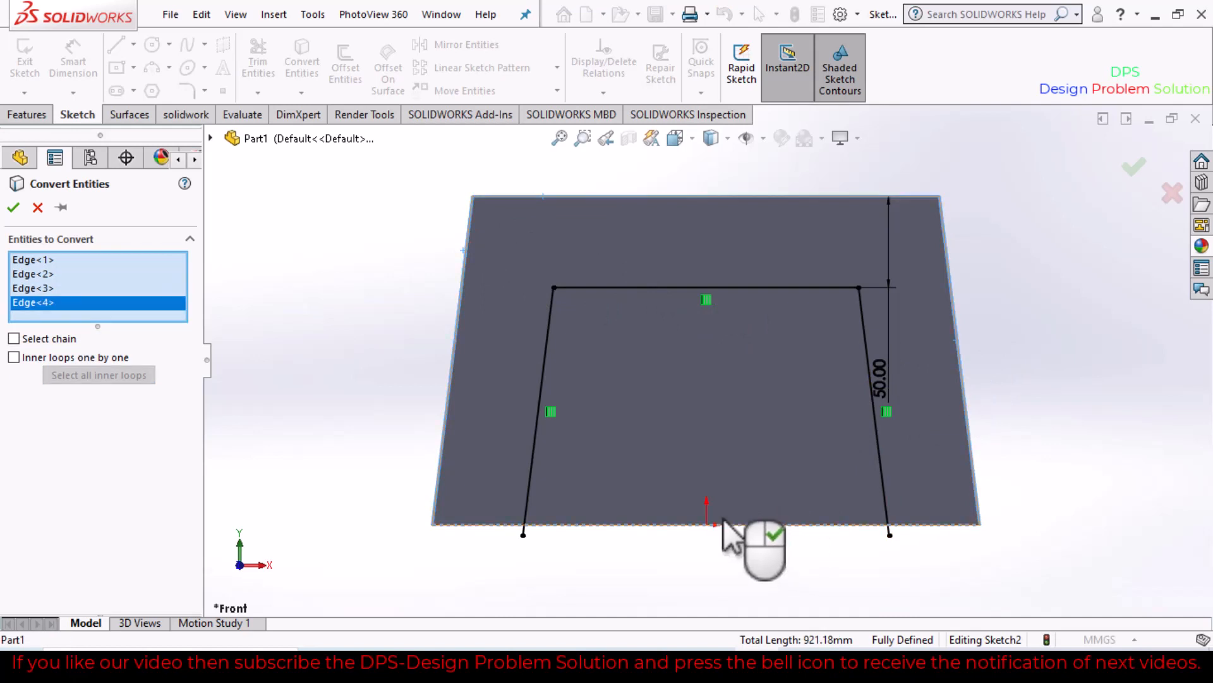
click(14, 207)
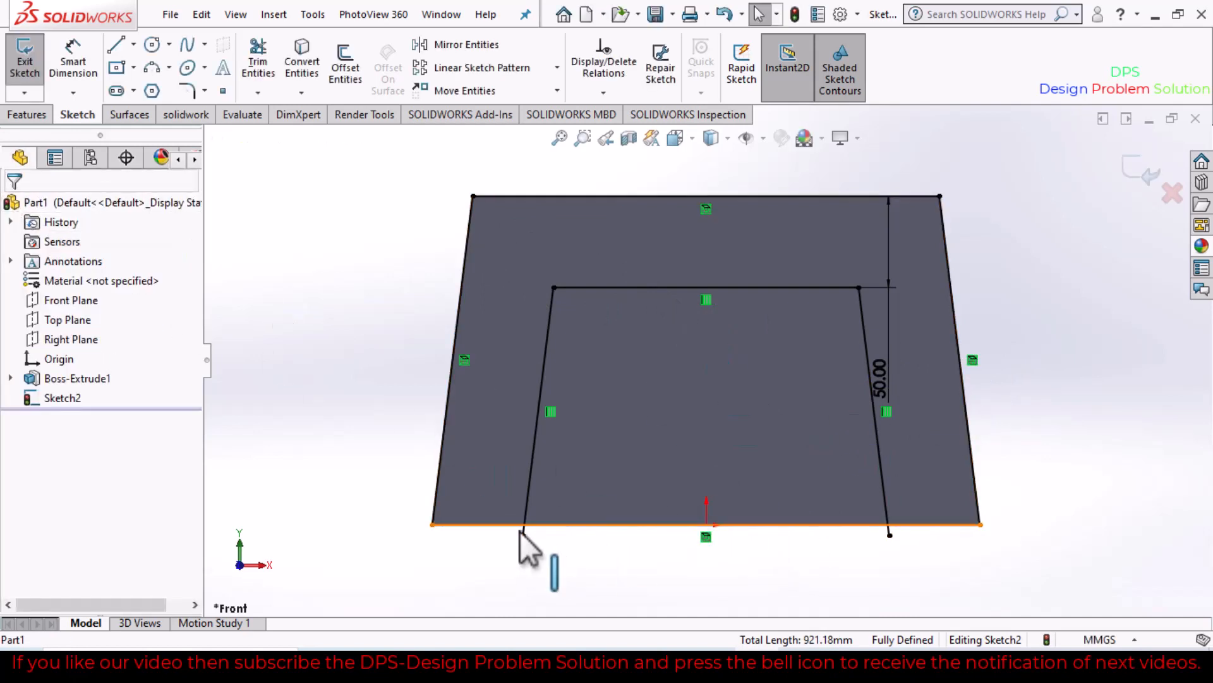
- Trim the ends of the two slanted offset lines that extend below the base line
scroll(506, 553, down, 3)
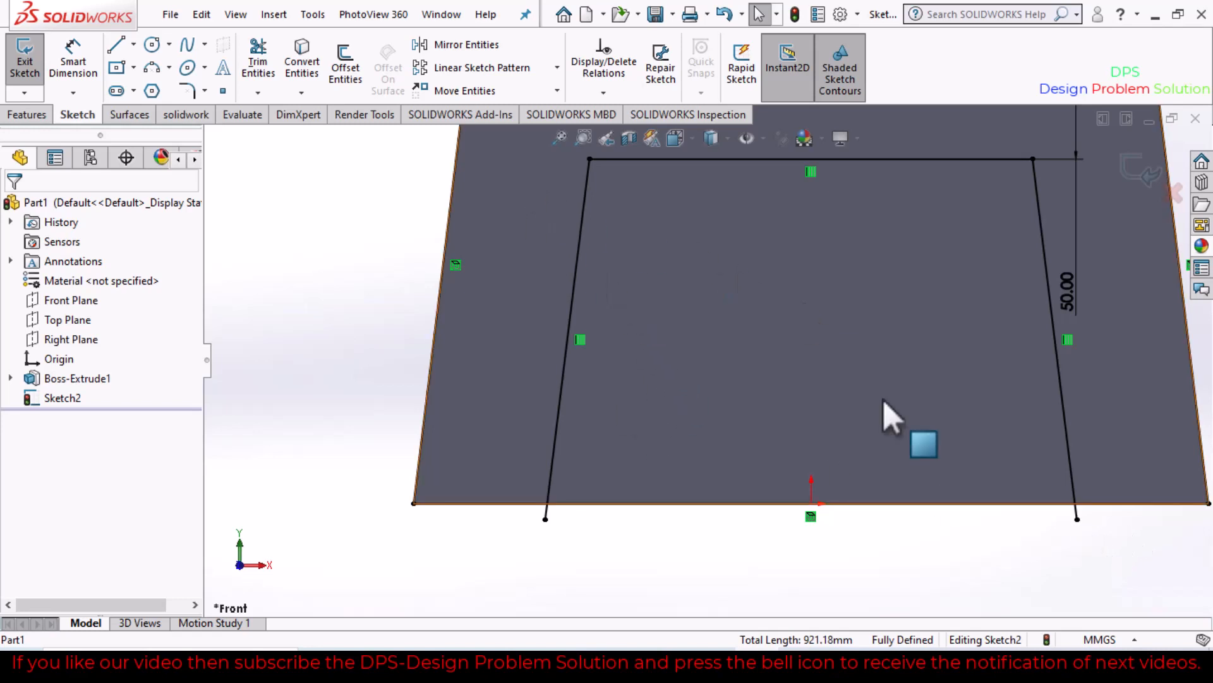
click(259, 62)
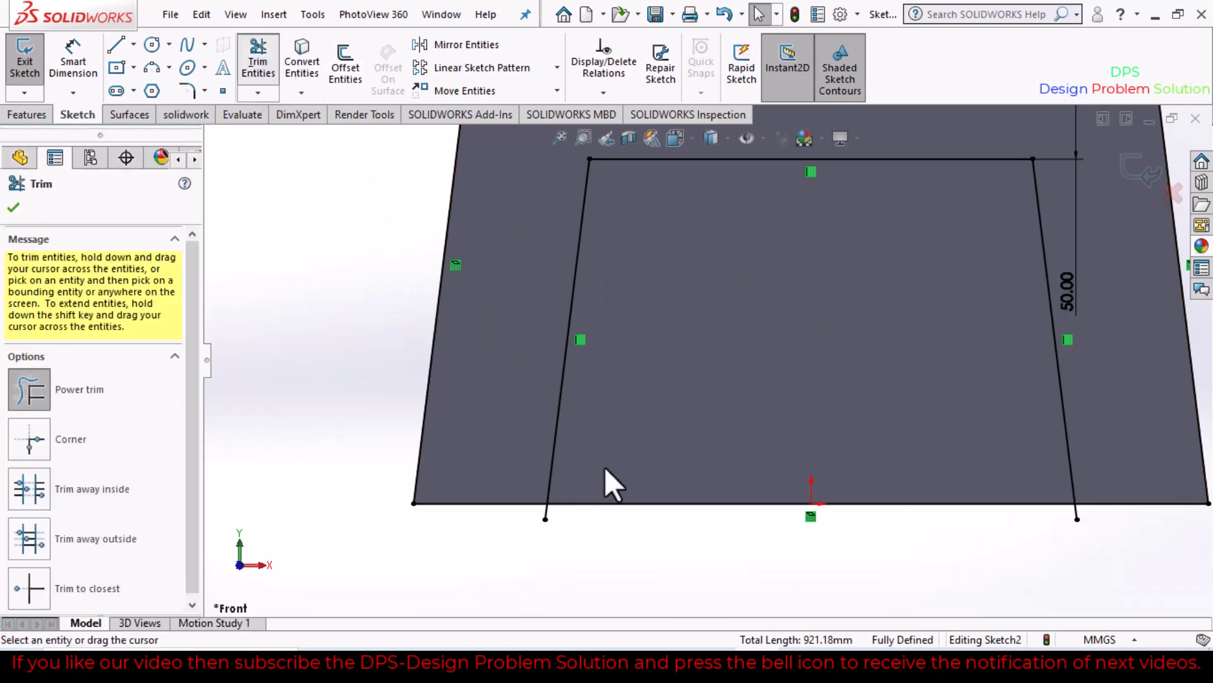
drag(551, 517, 539, 515)
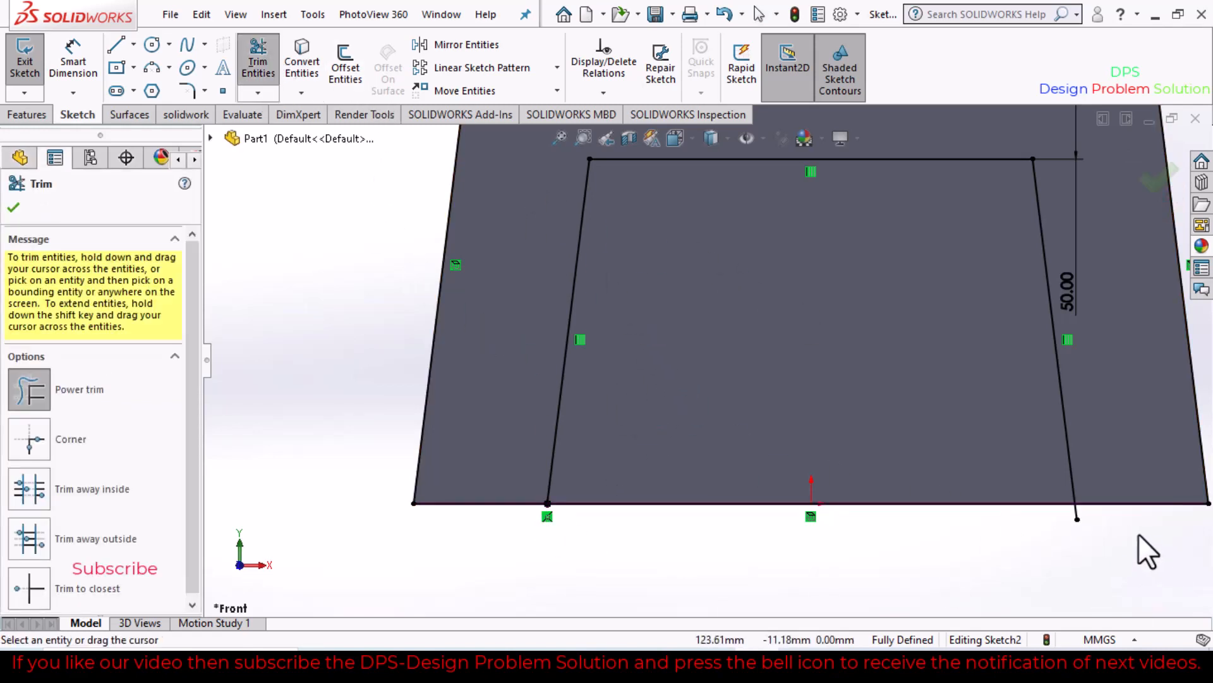
drag(1095, 525, 1070, 518)
- Round the two upper corners of the inner offset profile with 50 mm sketch fillets
scroll(972, 472, up, 4)
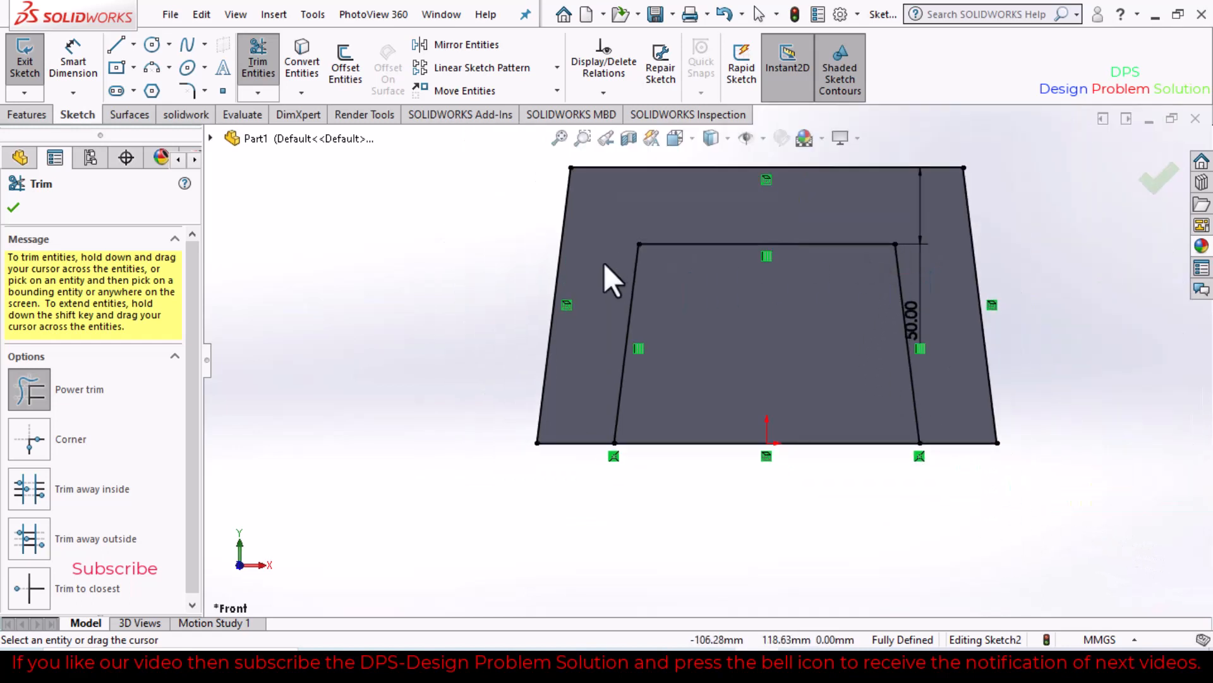
click(187, 89)
click(640, 245)
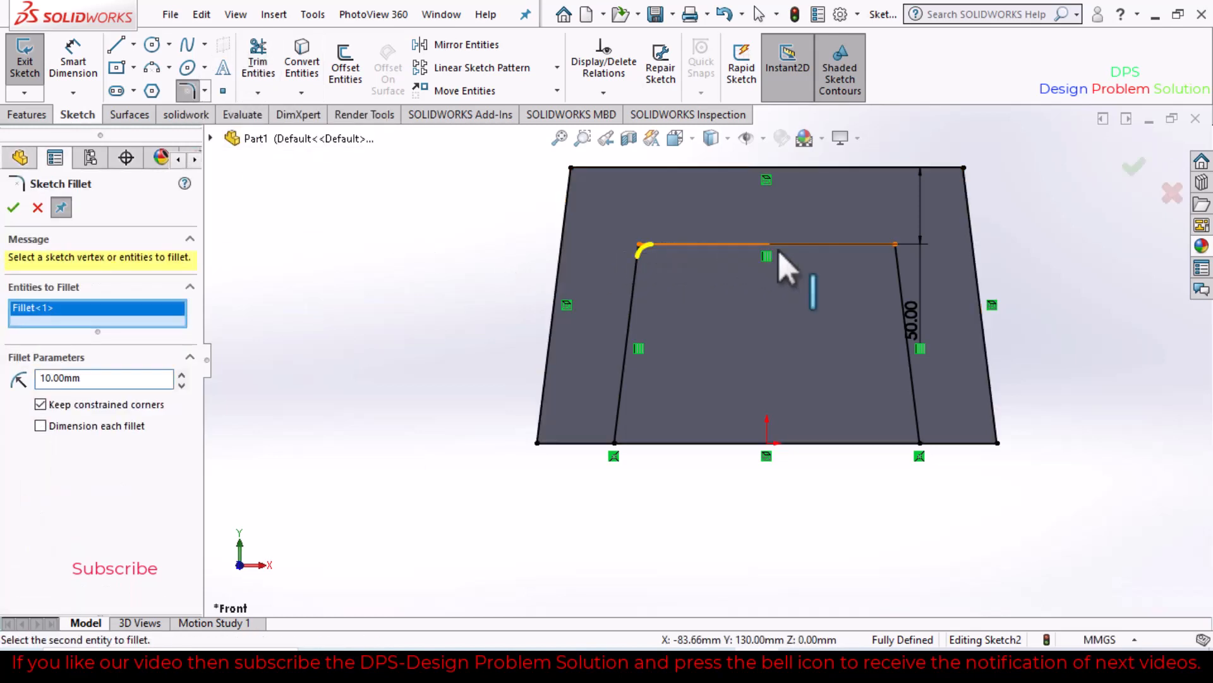
click(895, 245)
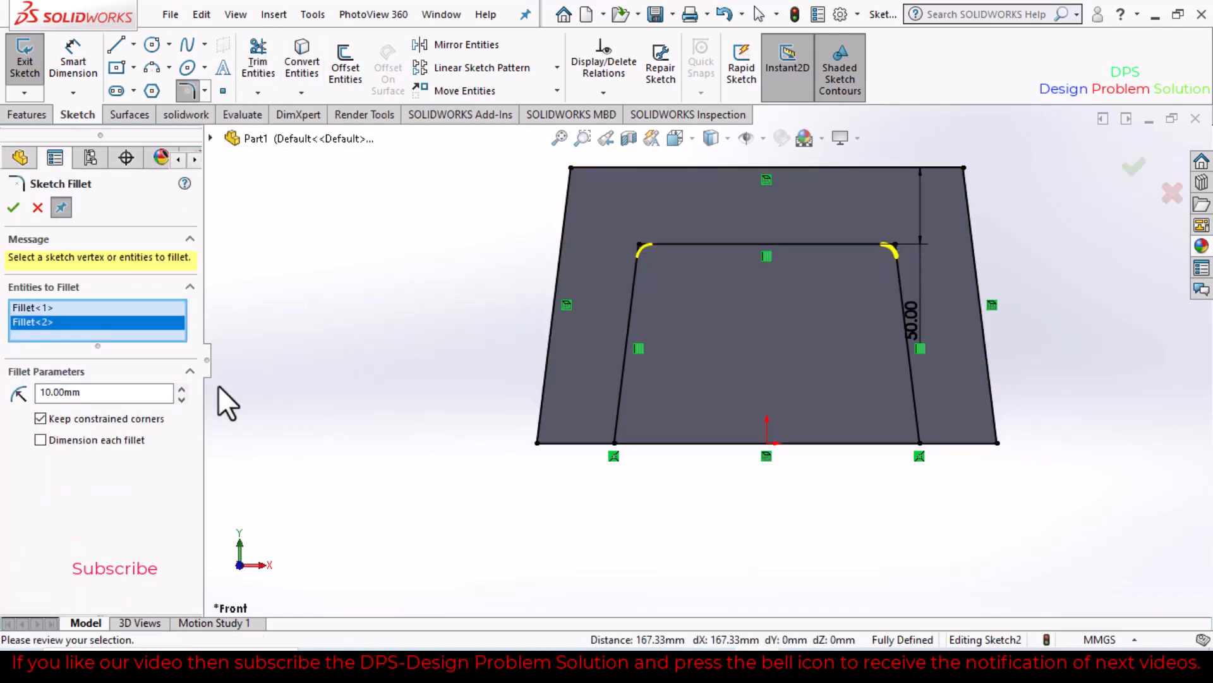
drag(85, 392, 22, 395)
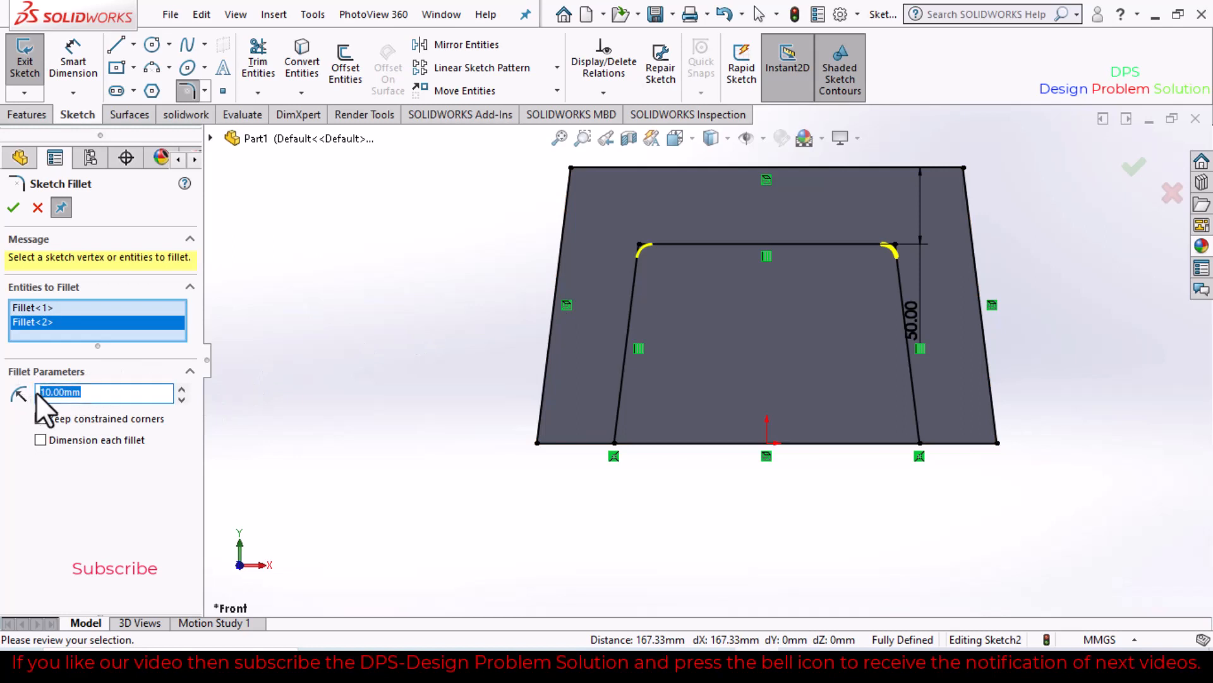
text(50)
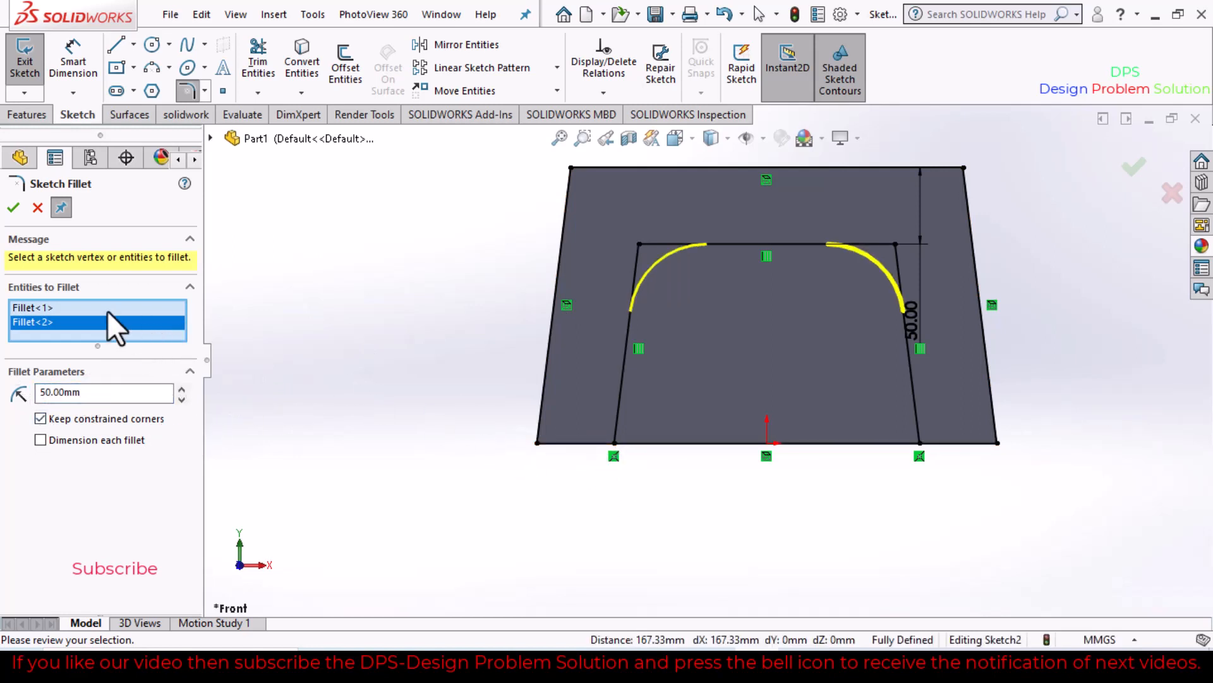
click(13, 207)
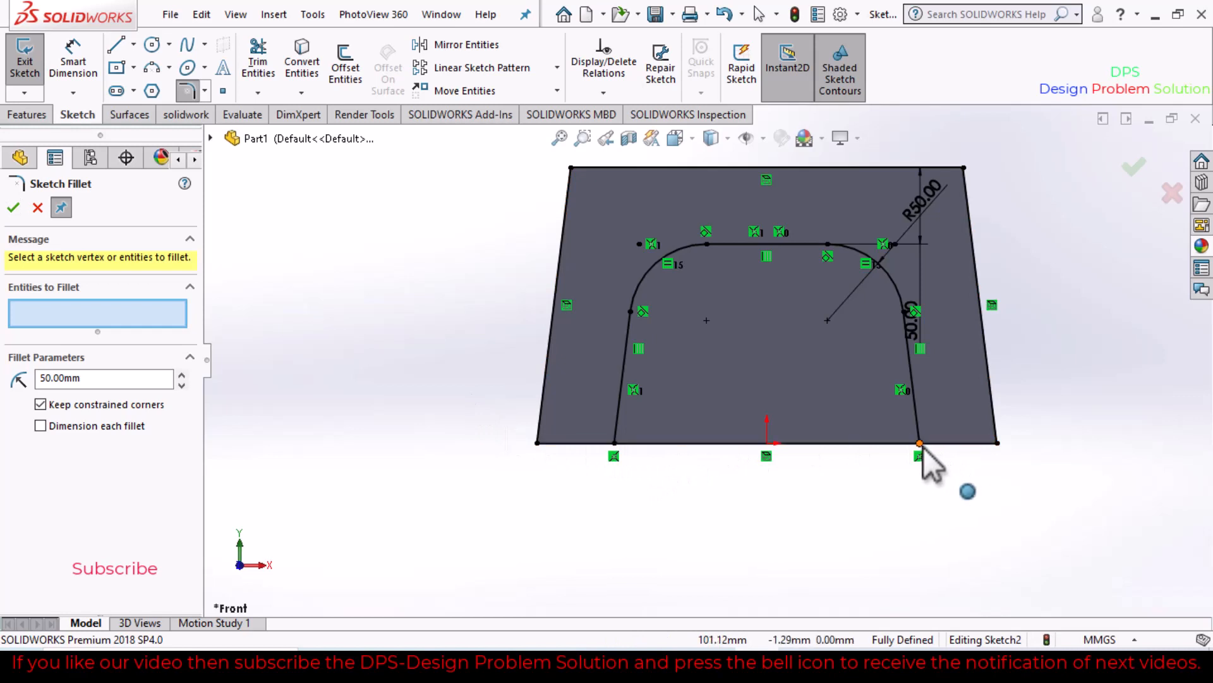
click(37, 208)
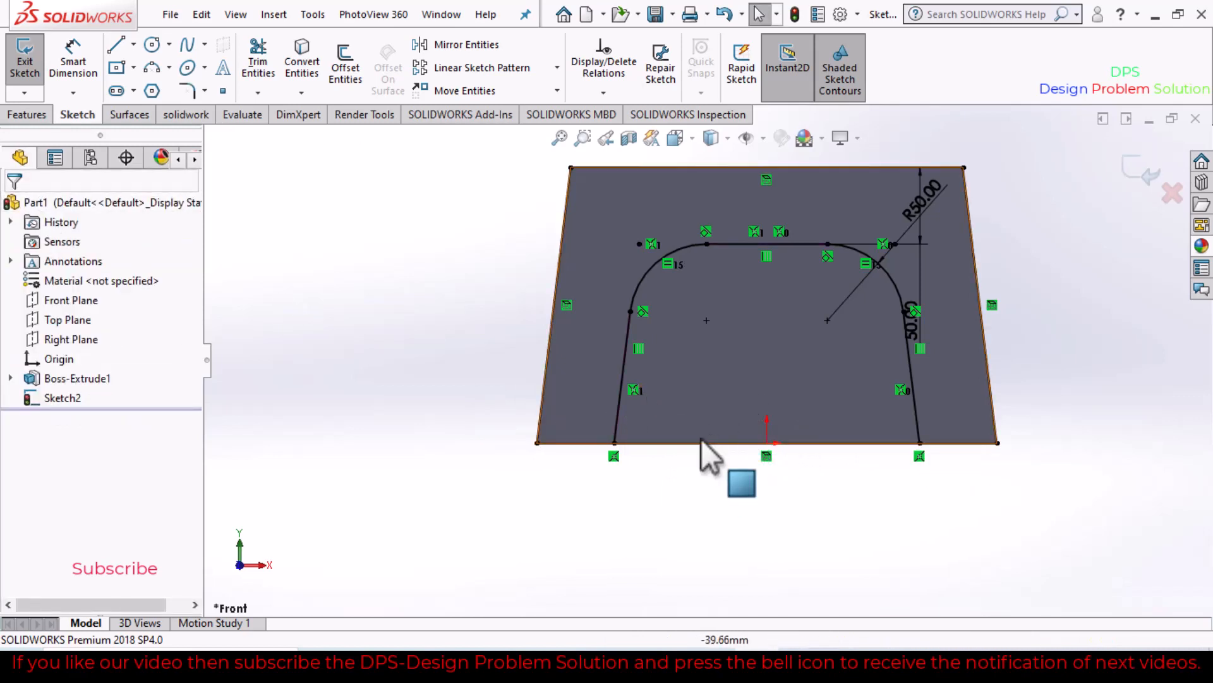
- Trim the base line between the inner legs and add 20 mm sketch fillets where the legs meet the remaining base segments
click(258, 65)
drag(782, 388, 730, 461)
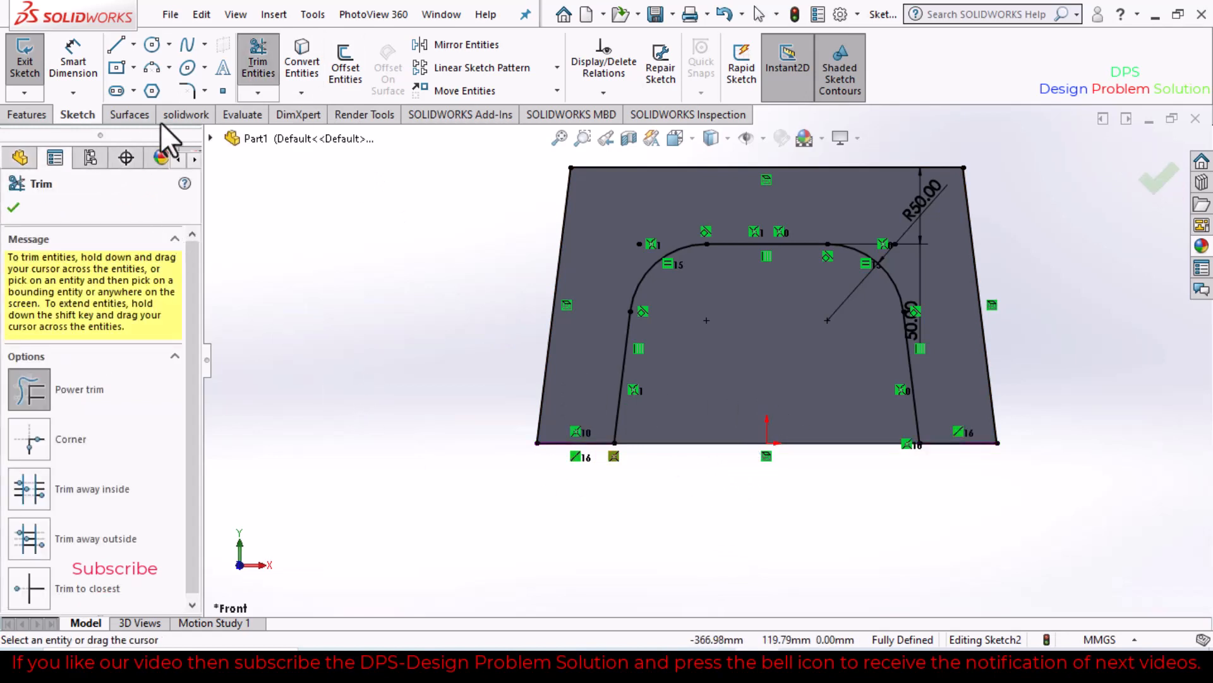
click(186, 90)
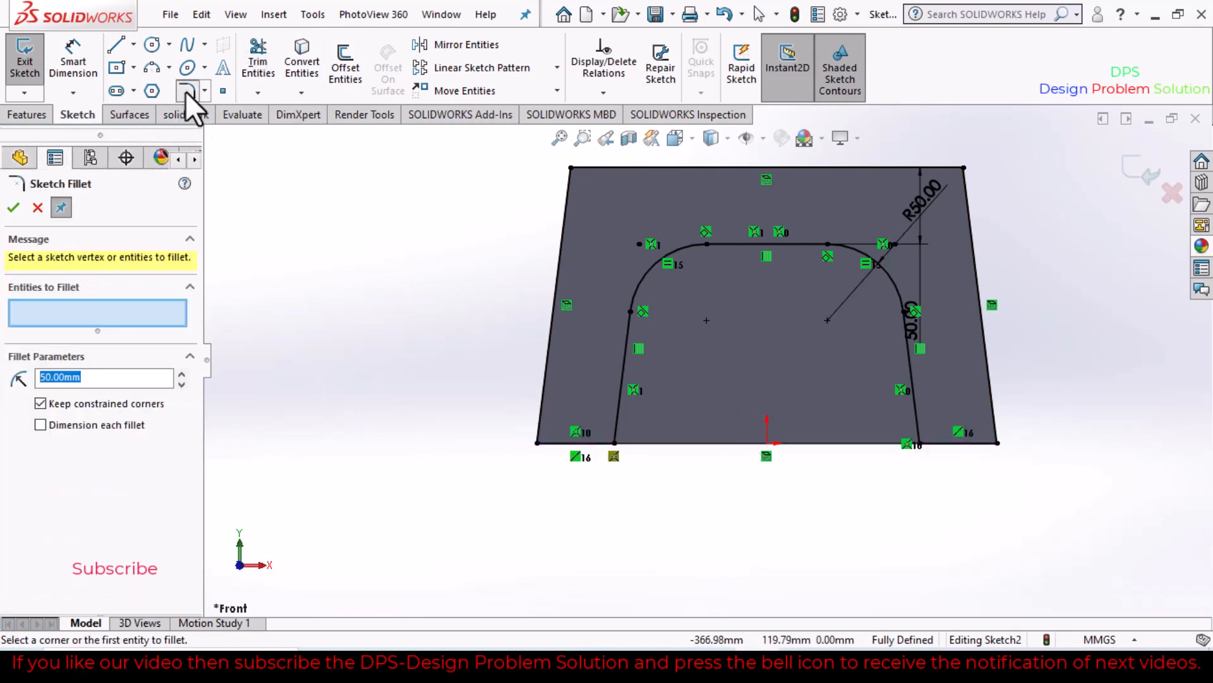
click(614, 443)
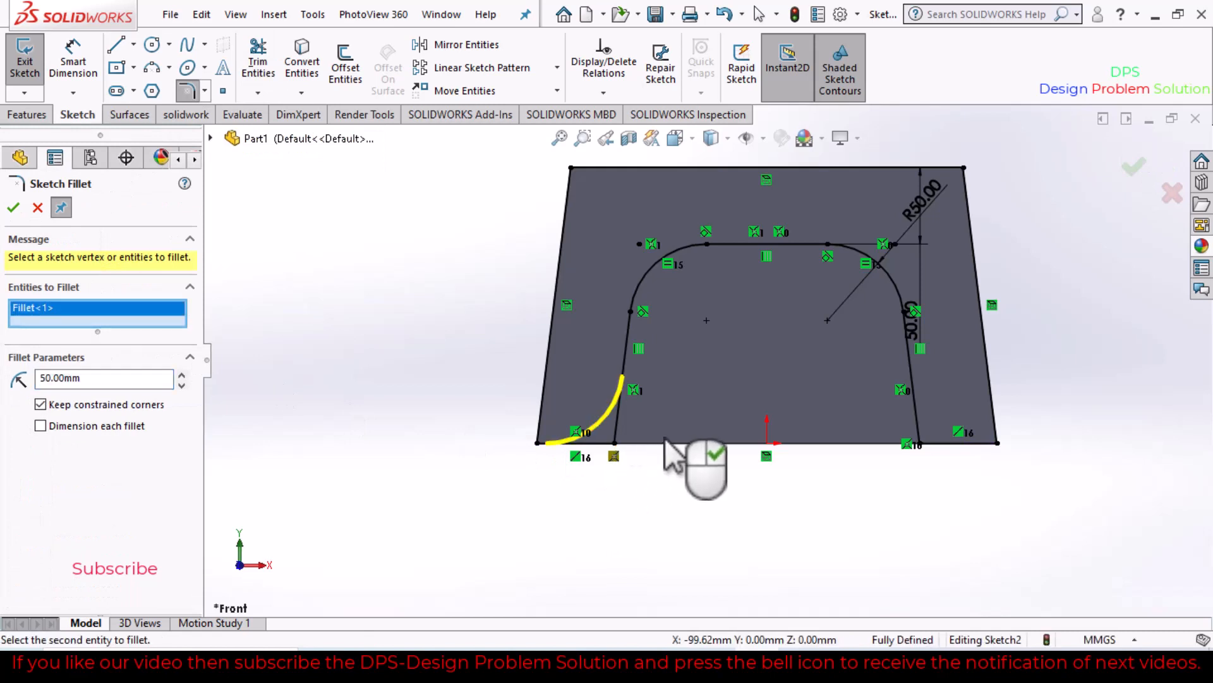
click(923, 446)
double_click(52, 392)
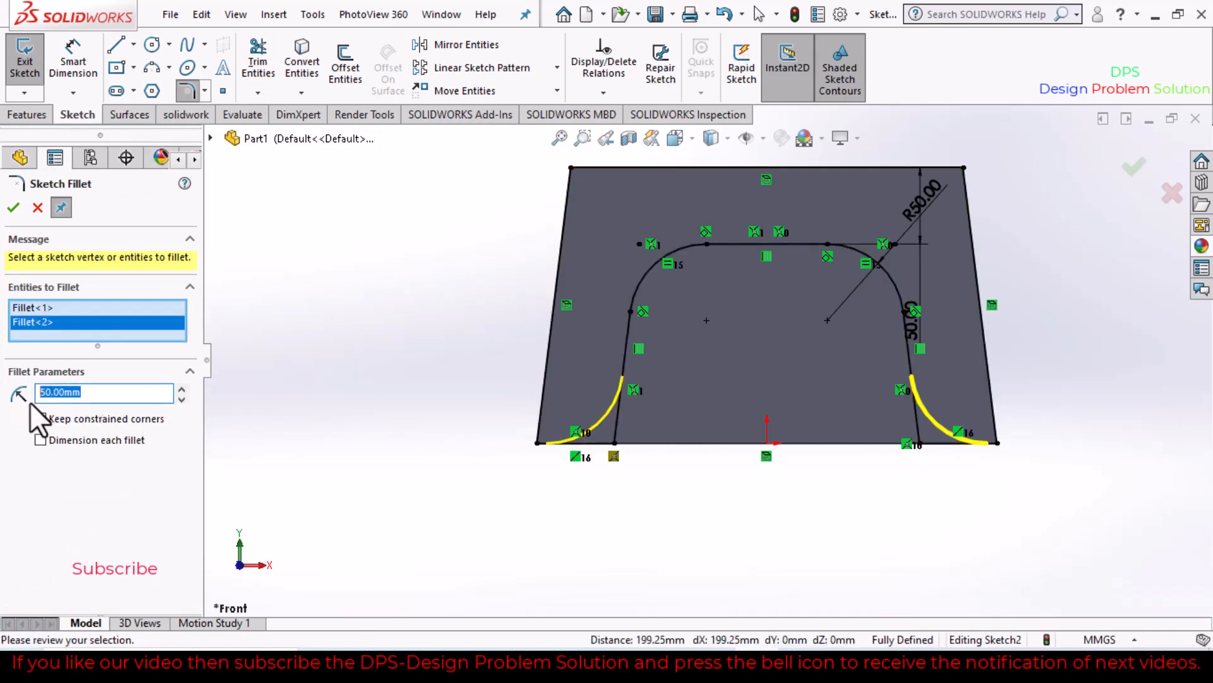
text(20)
key(Return)
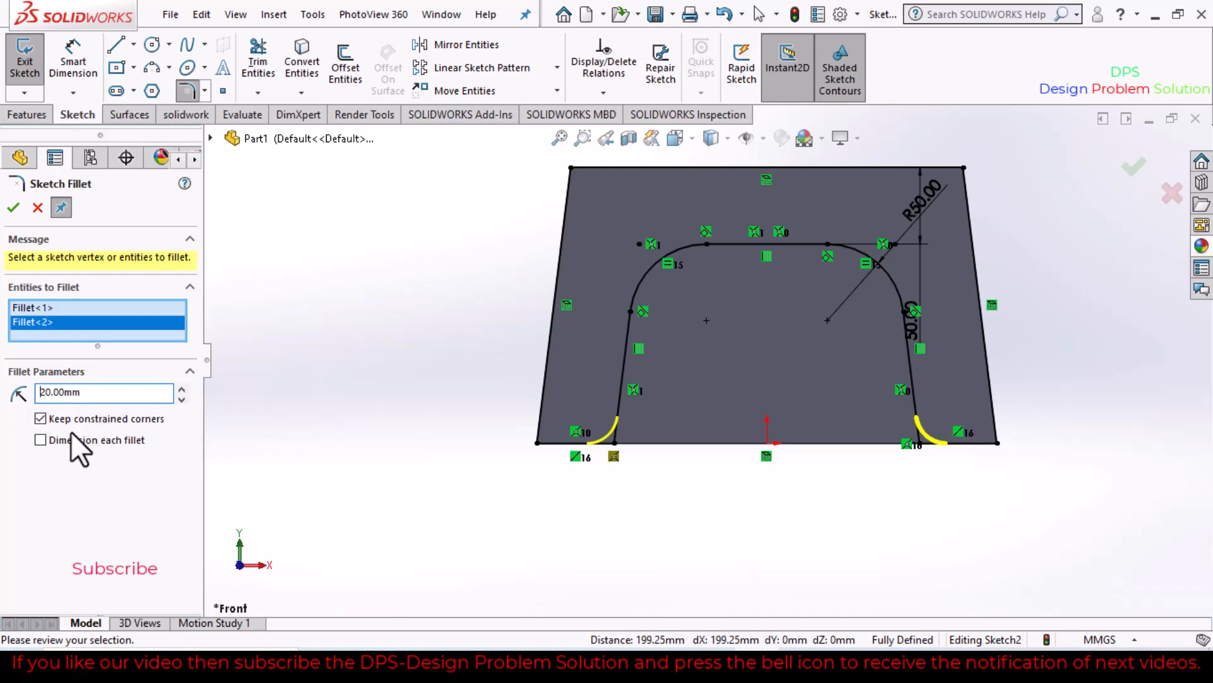
click(14, 207)
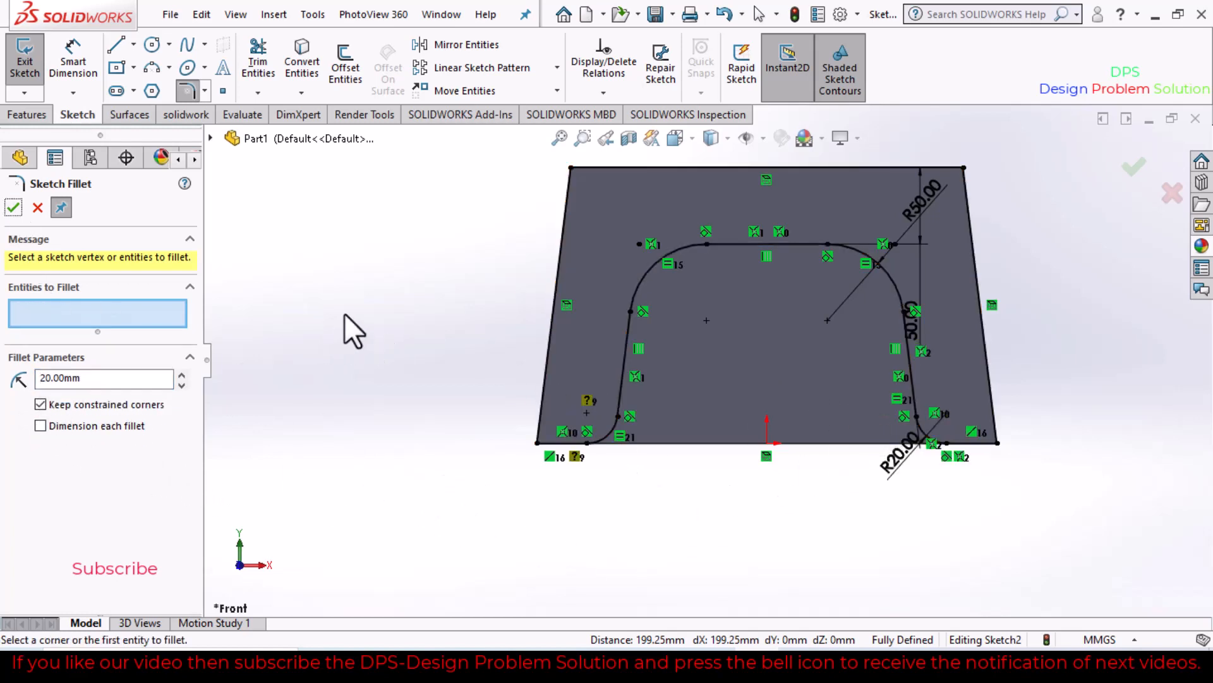
- Finish the sketch fillets and cut-extrude the arch profile with the Through All - Both end condition
click(29, 114)
click(79, 115)
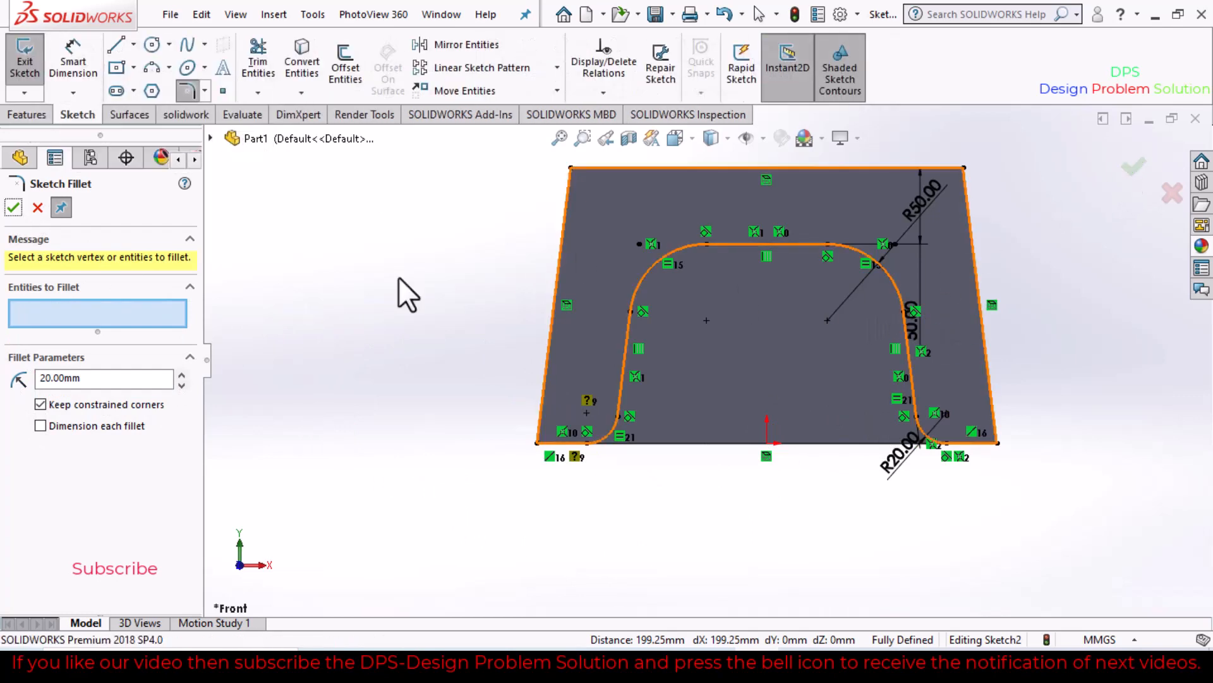
click(36, 206)
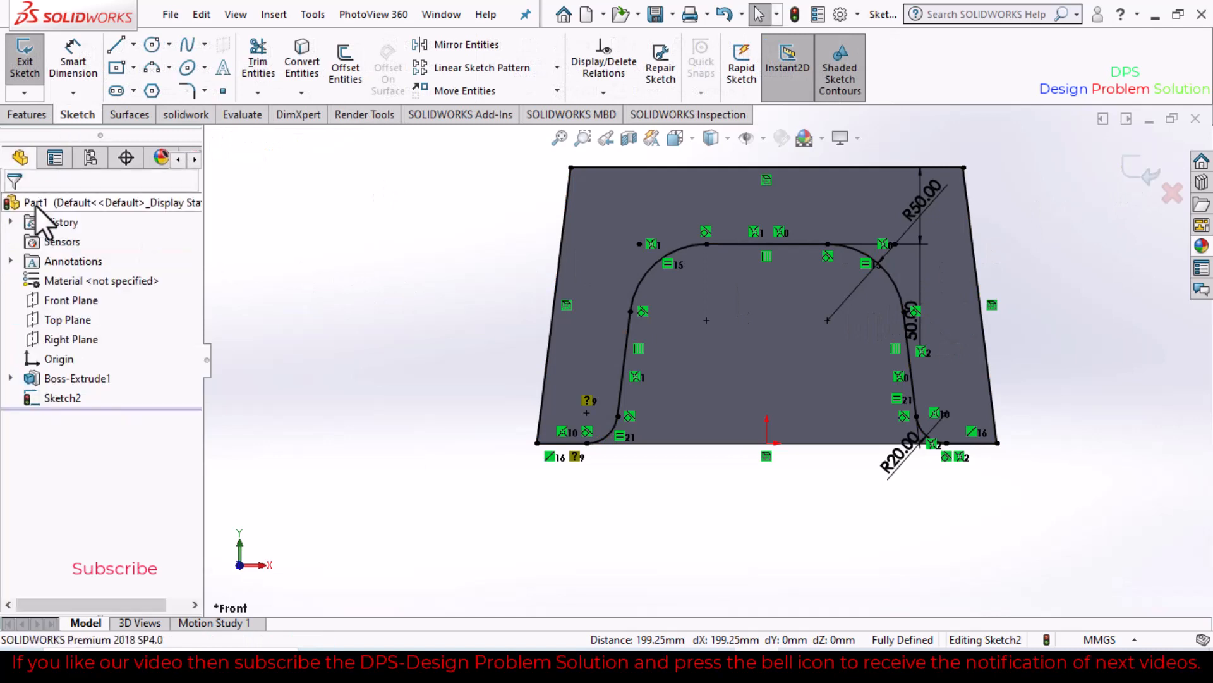
click(36, 116)
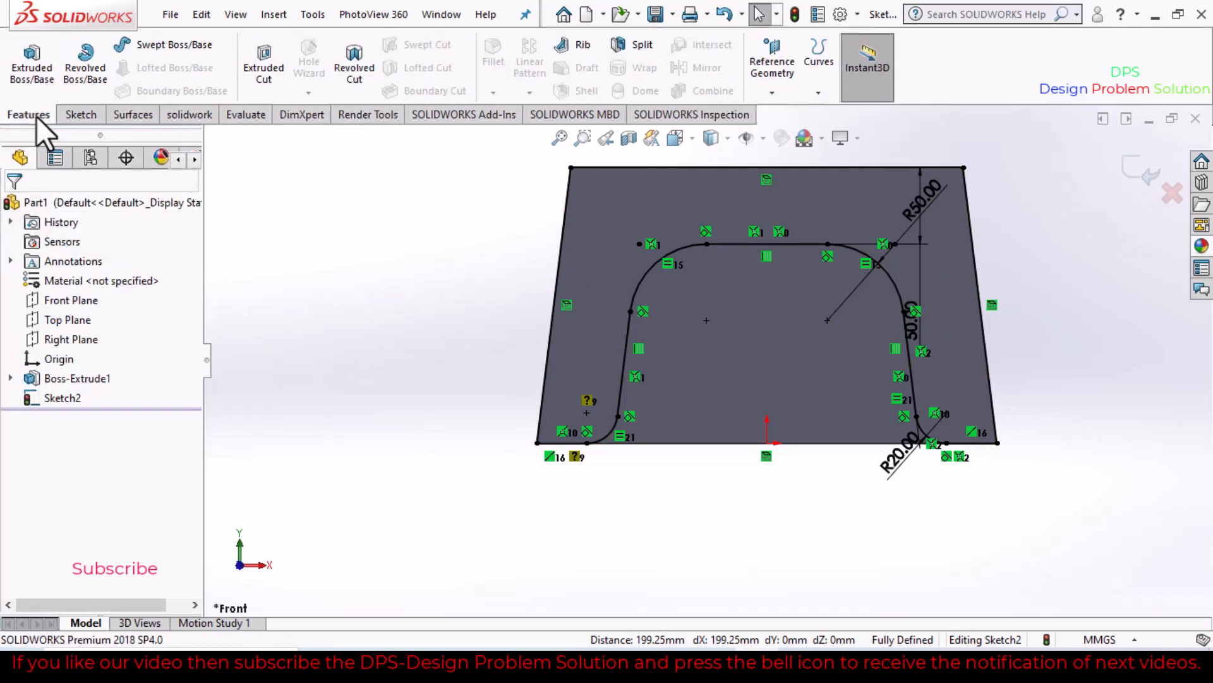
click(271, 68)
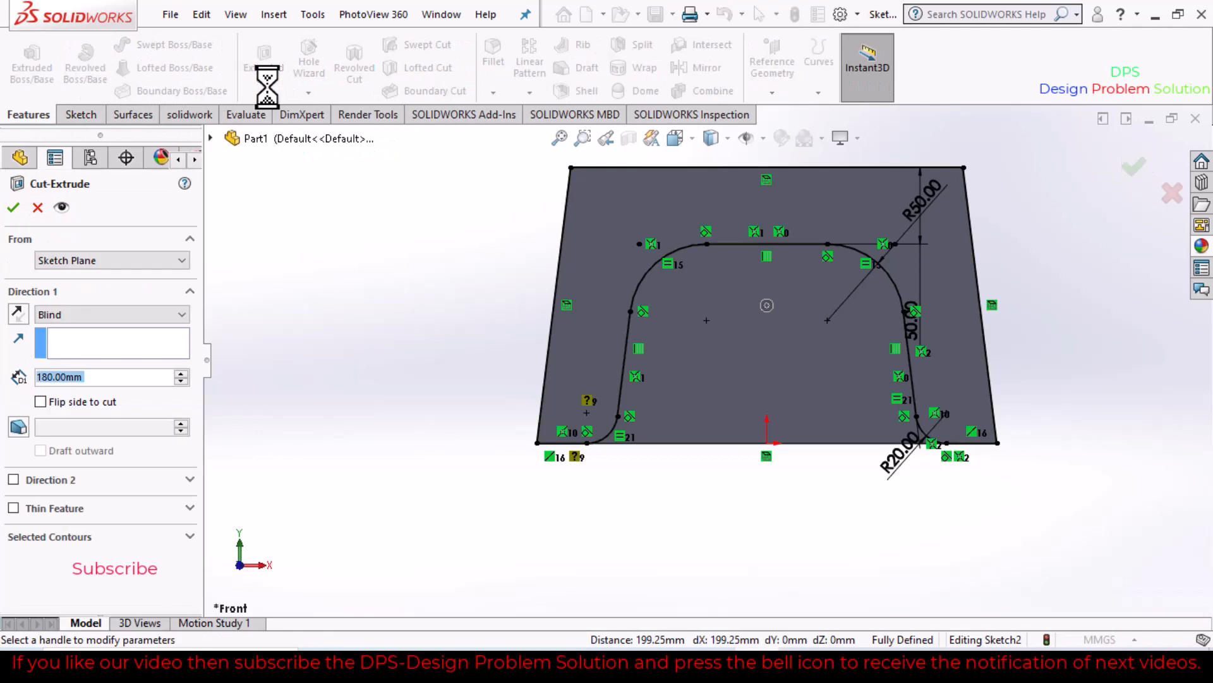
click(177, 314)
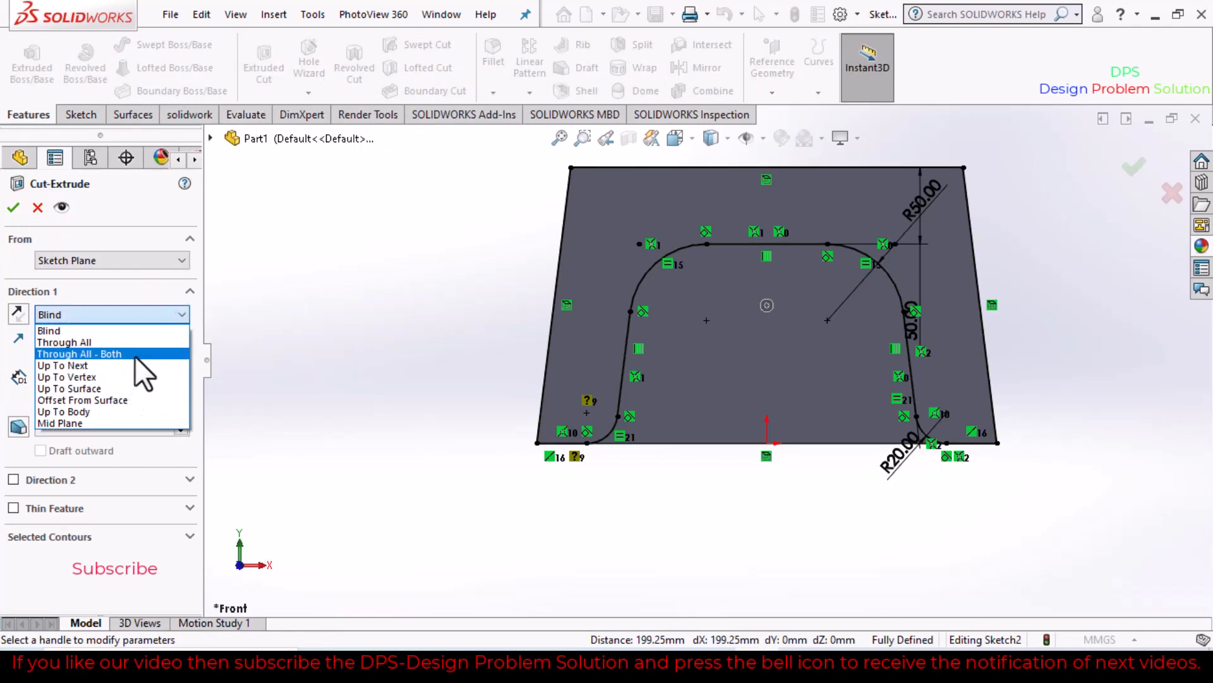
click(134, 352)
middle_drag(384, 354, 188, 417)
click(14, 208)
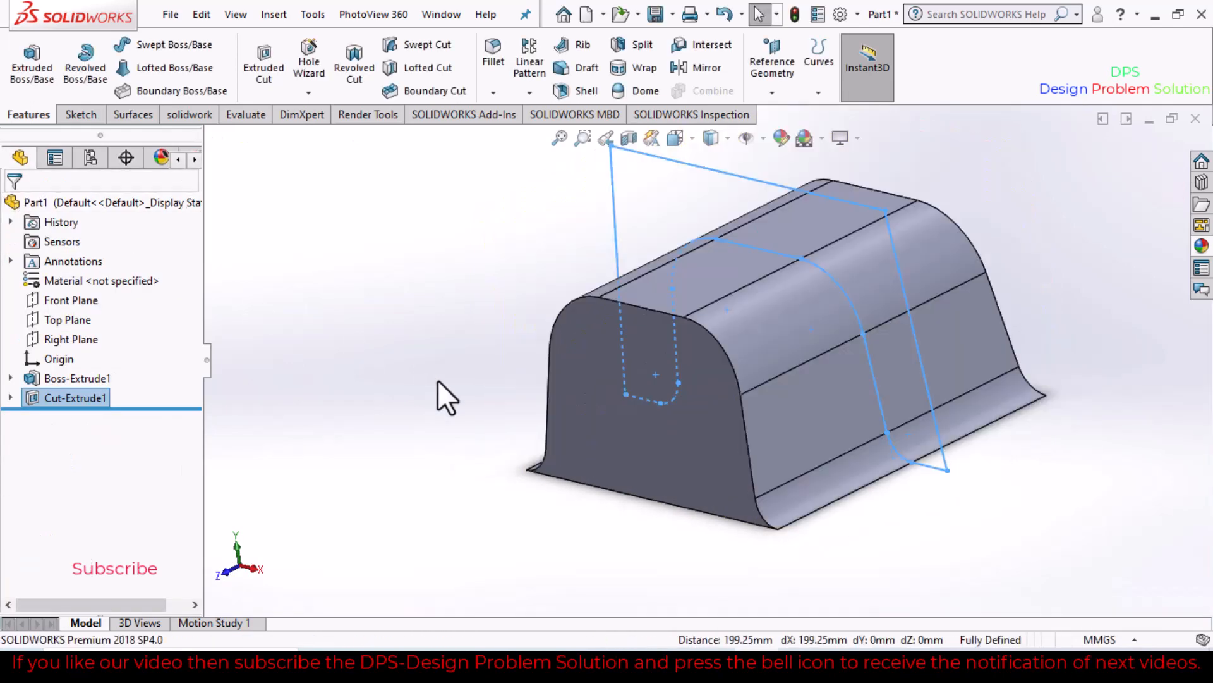
middle_drag(438, 382, 478, 341)
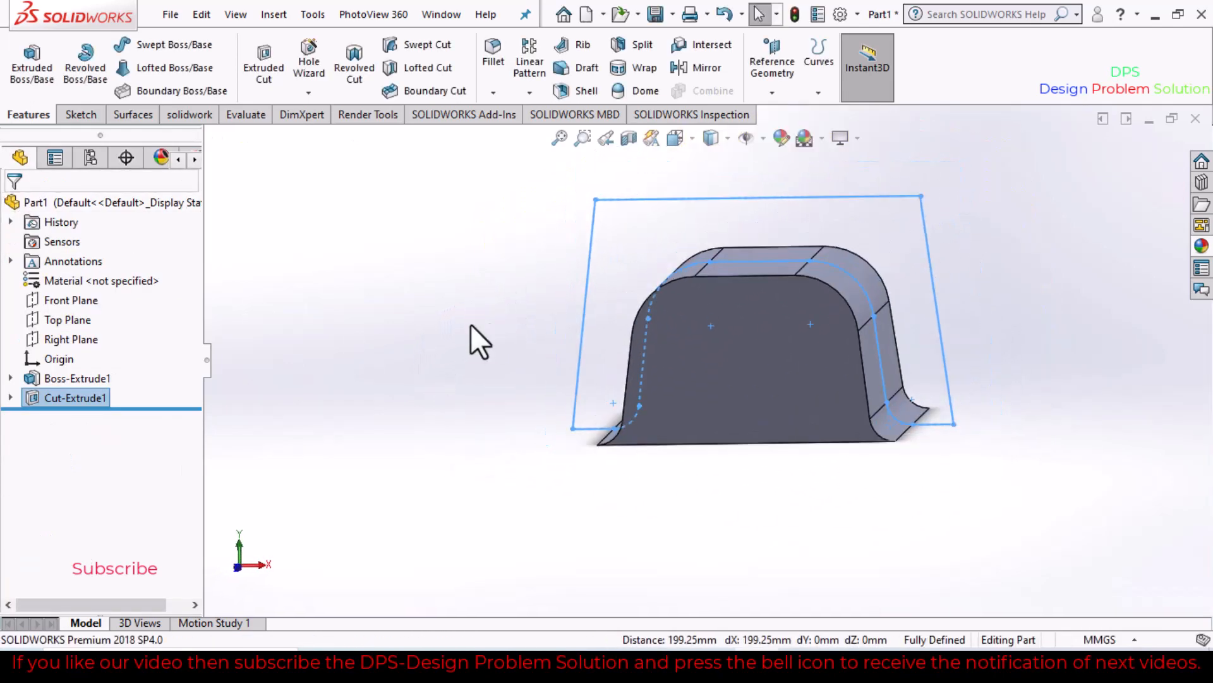
- Edit the extruded cut and enable Flip side to cut
click(10, 398)
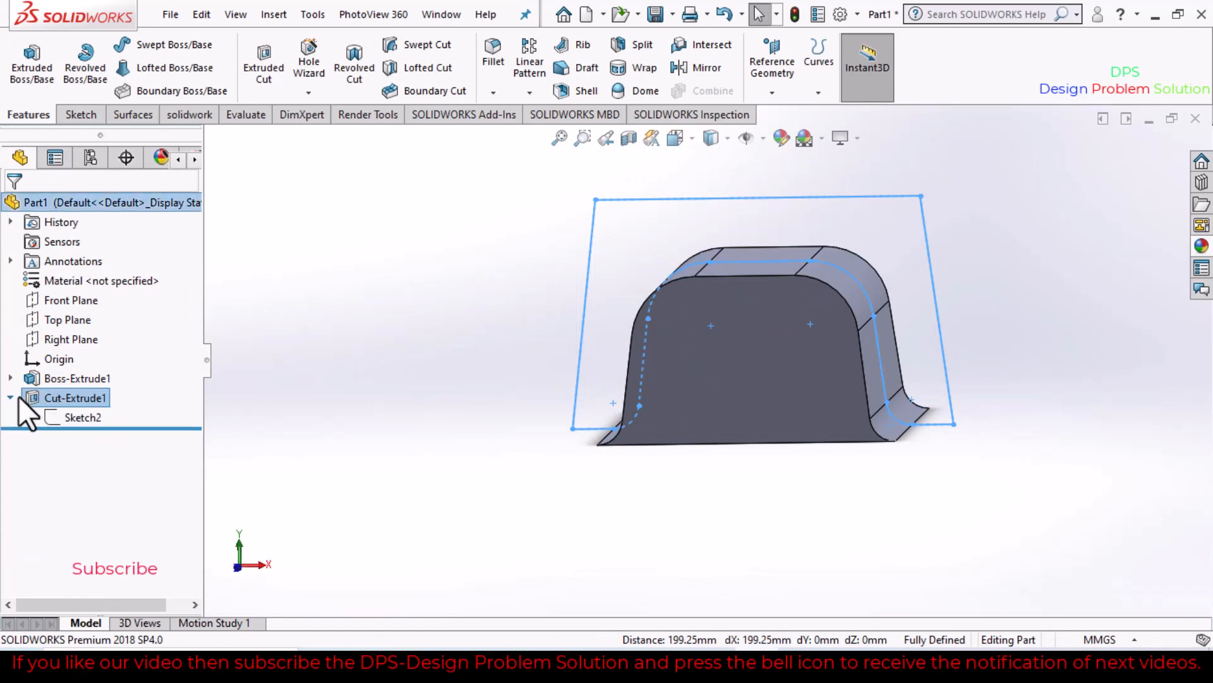
right_click(60, 396)
click(81, 282)
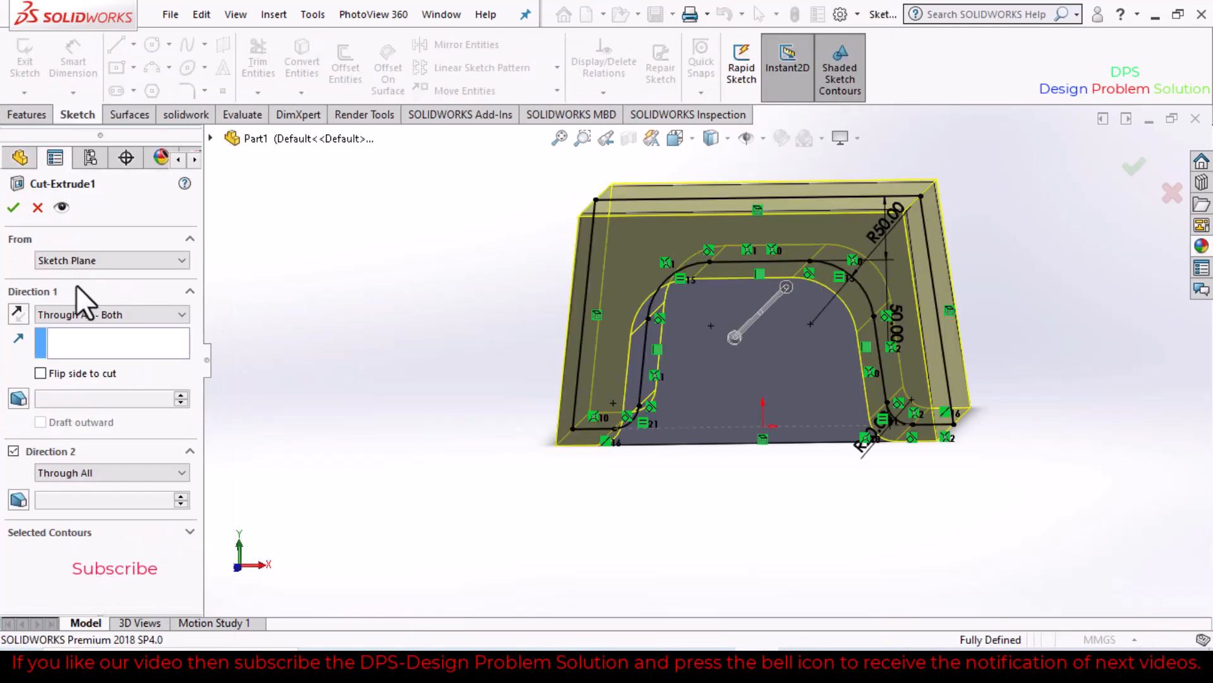
click(41, 373)
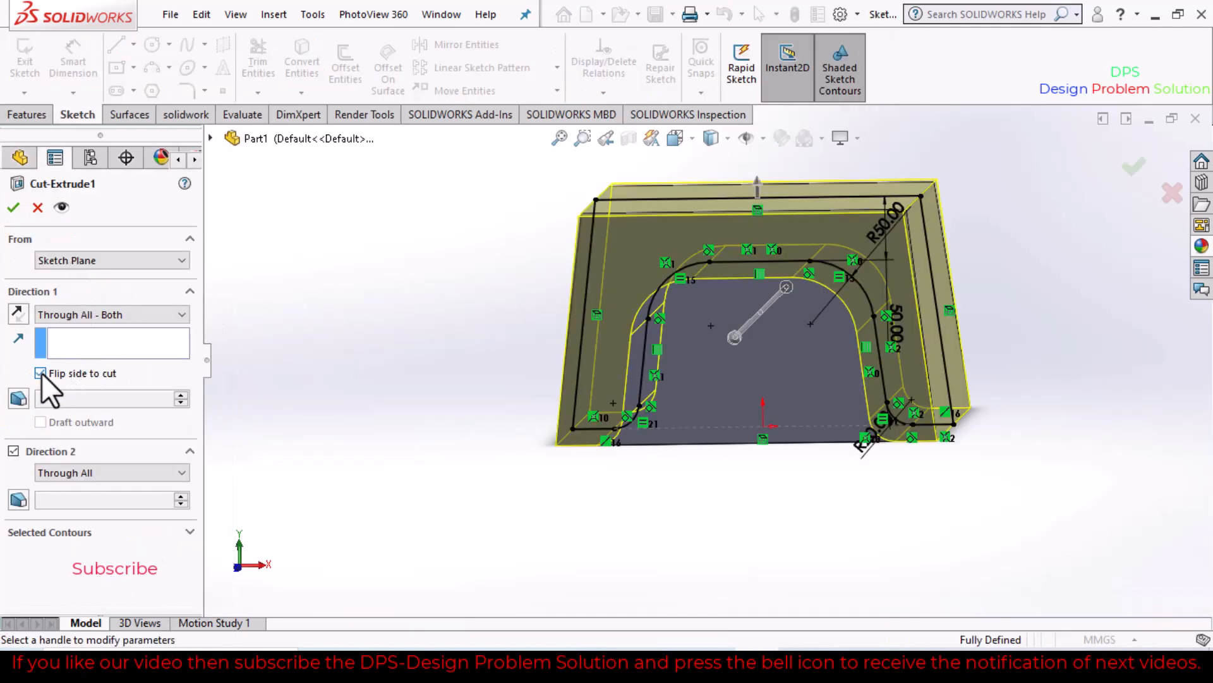
click(13, 207)
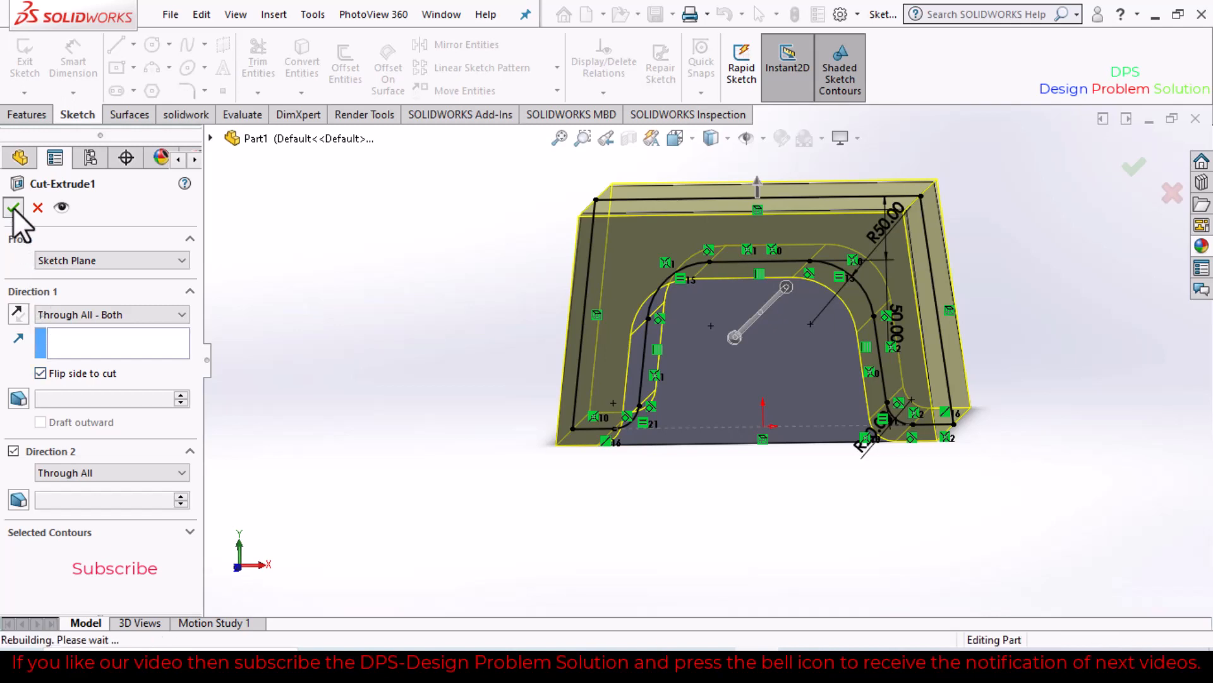
middle_drag(777, 523, 728, 493)
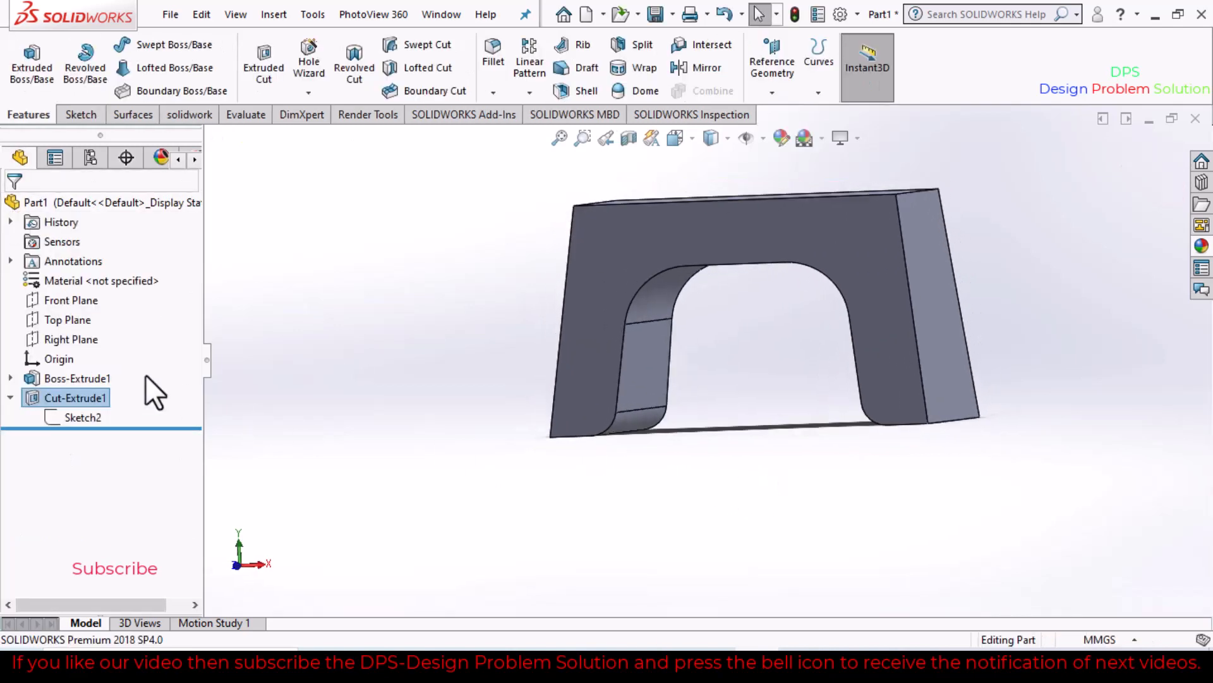
- Start a sketch on the Right Plane and offset the body's top and both slanted edges 50 mm inward
click(86, 342)
click(175, 319)
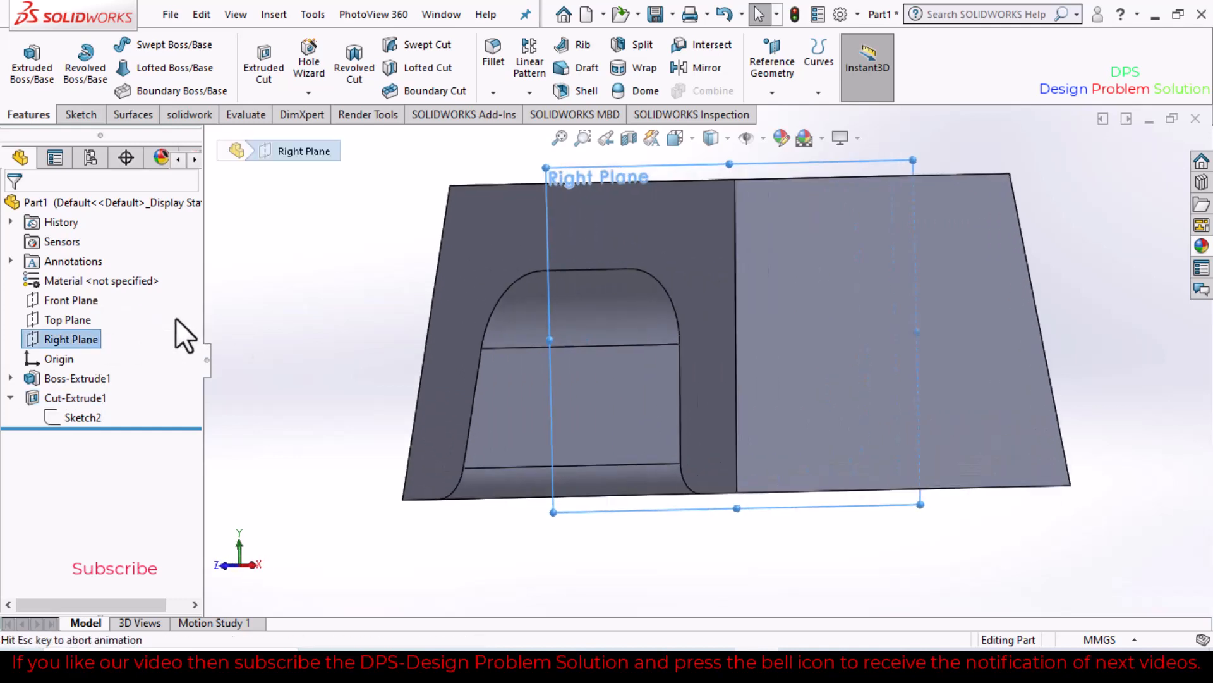
click(81, 109)
click(36, 58)
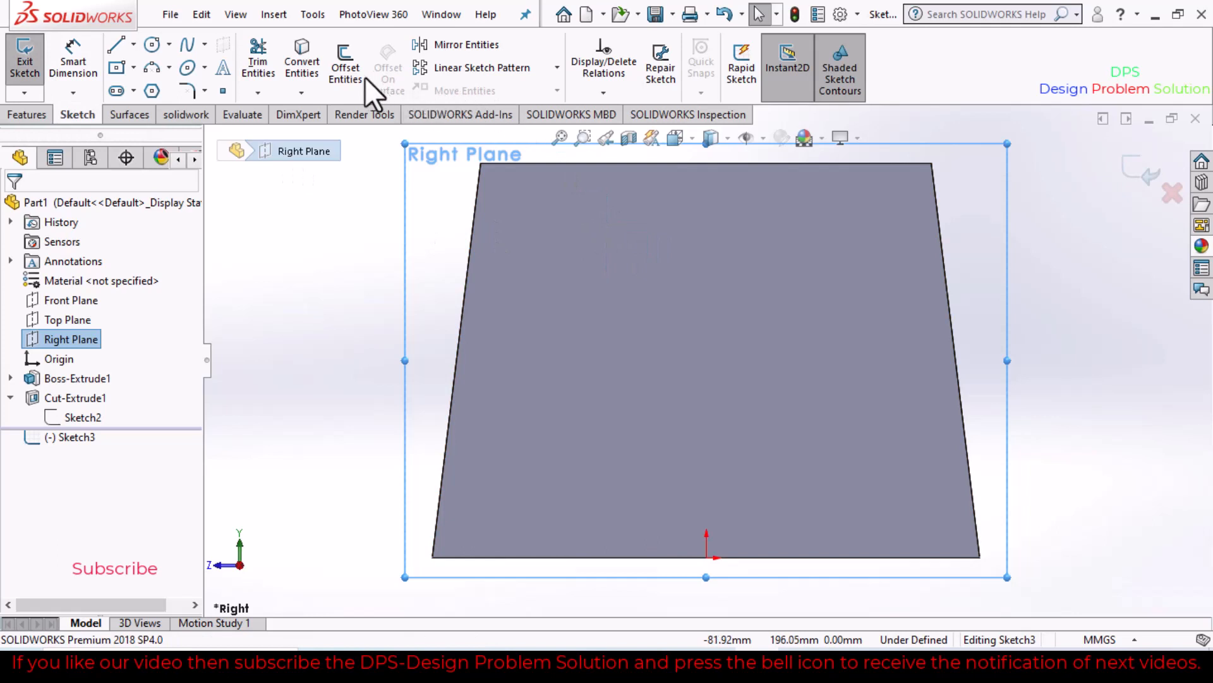
click(346, 66)
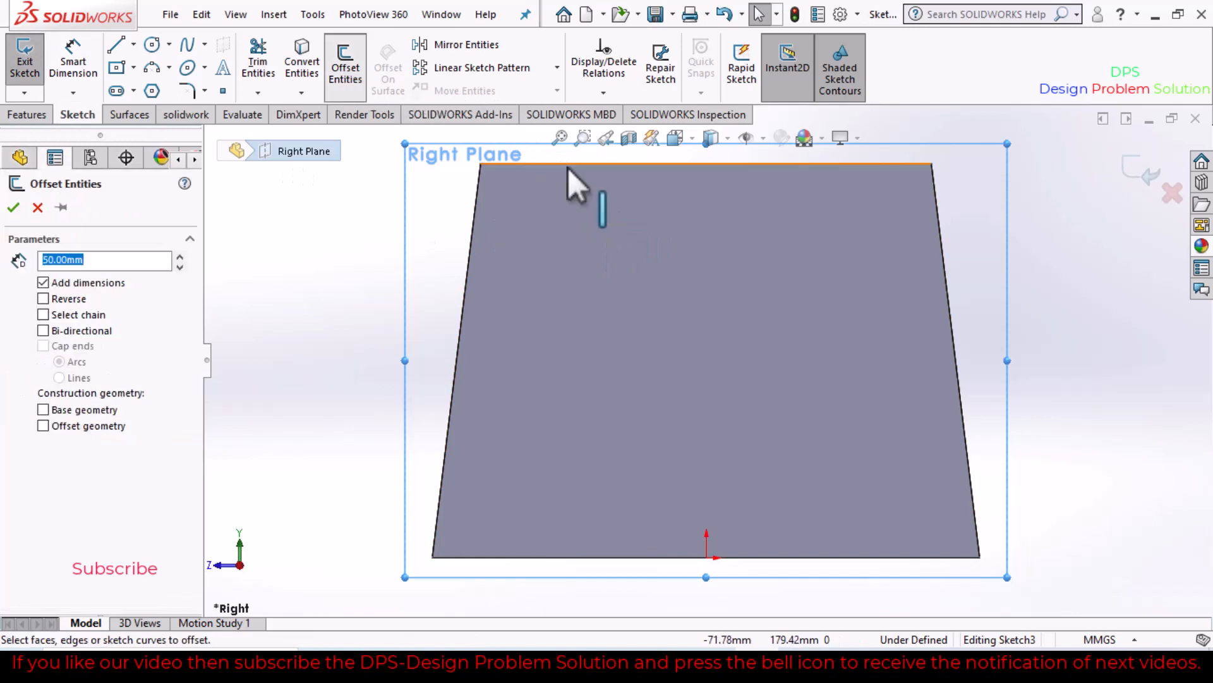
click(640, 163)
click(463, 336)
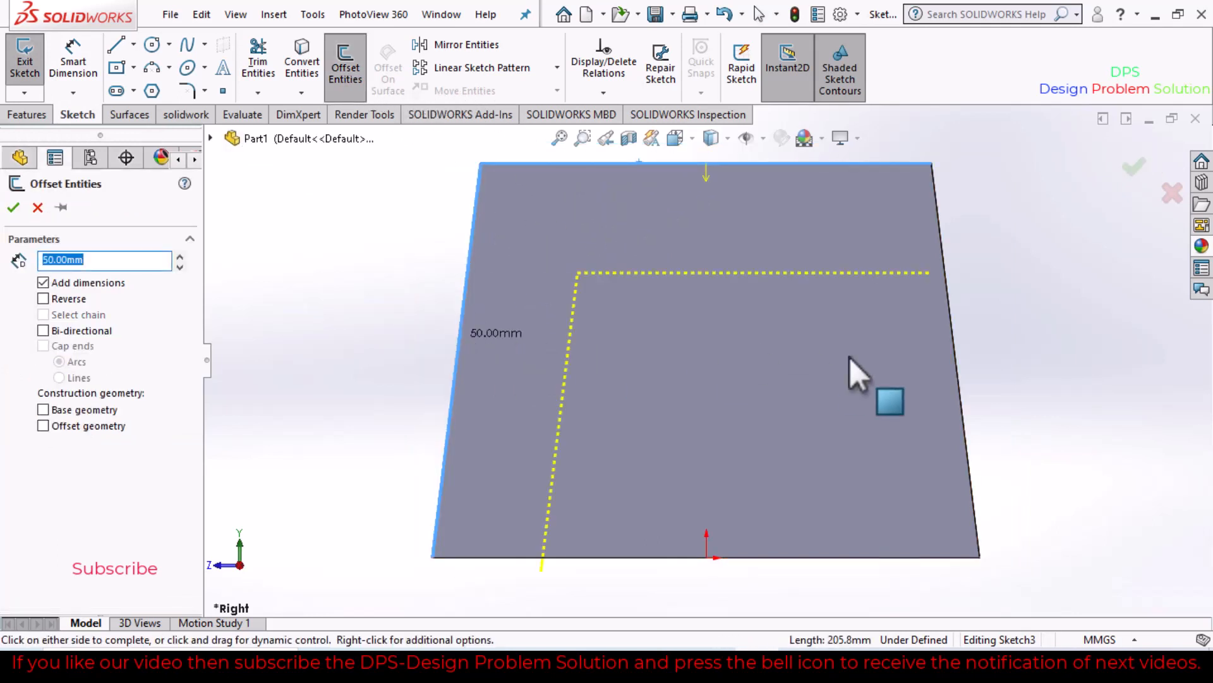
click(954, 366)
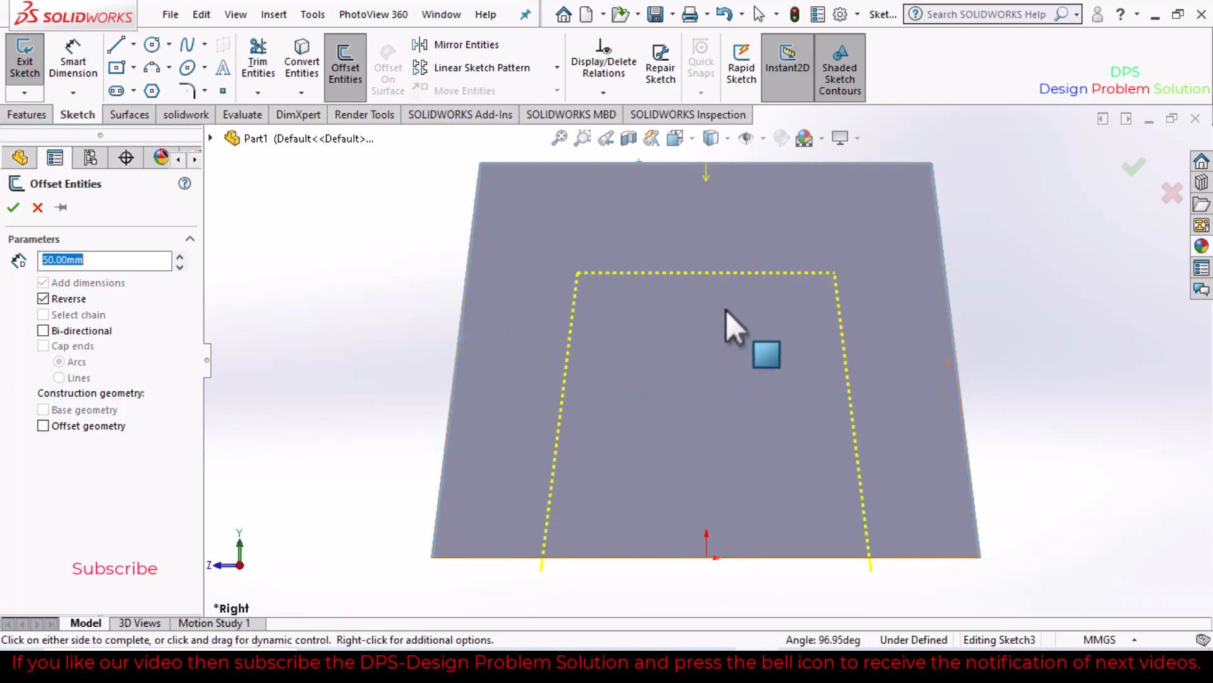
click(13, 207)
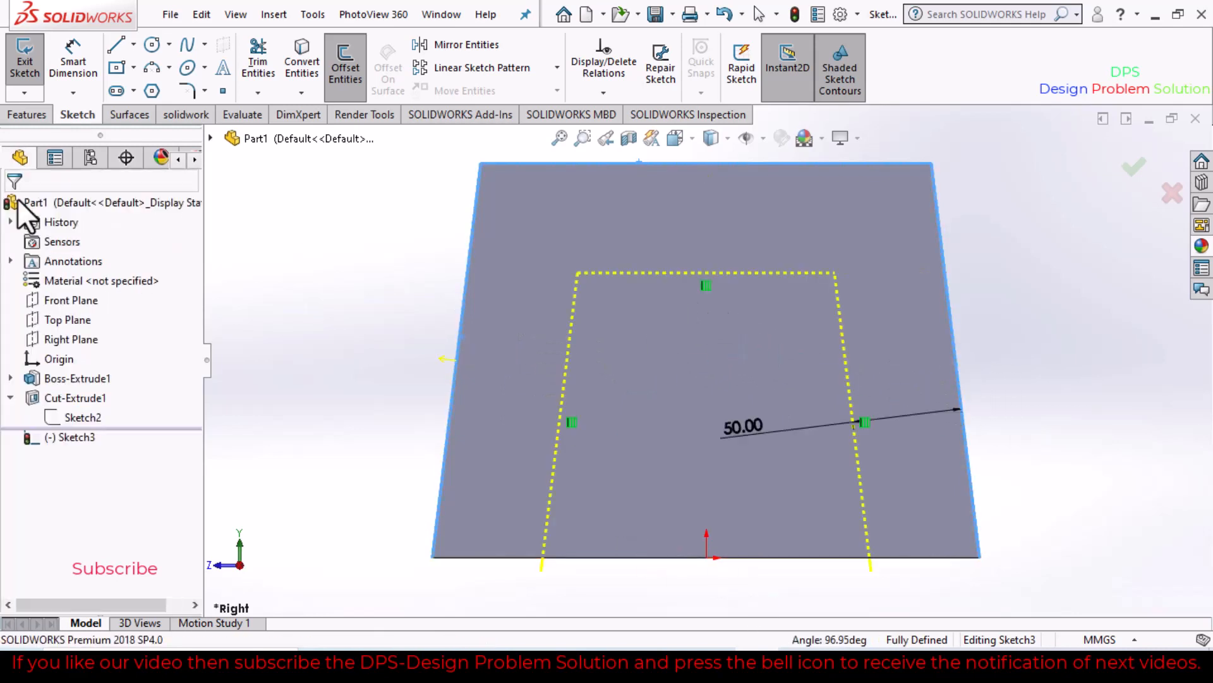
- Convert the four outer edges into sketch lines, then trim the offset ends below the base and the base line between the legs
click(303, 60)
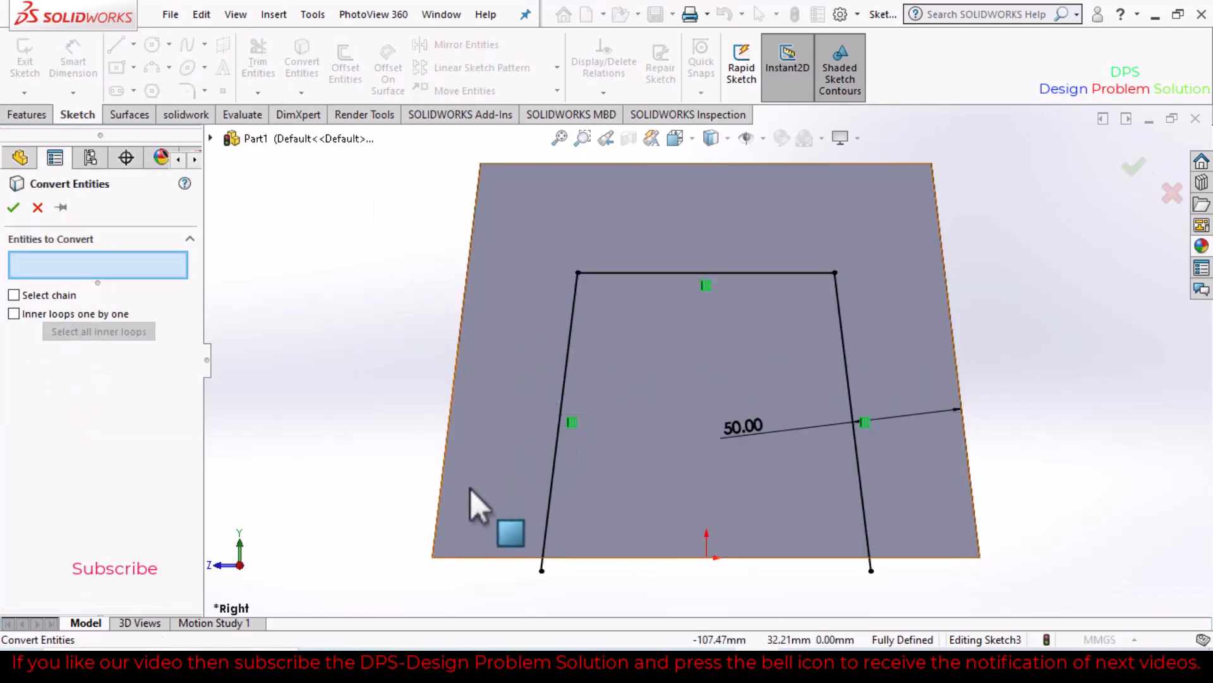
click(443, 492)
click(635, 164)
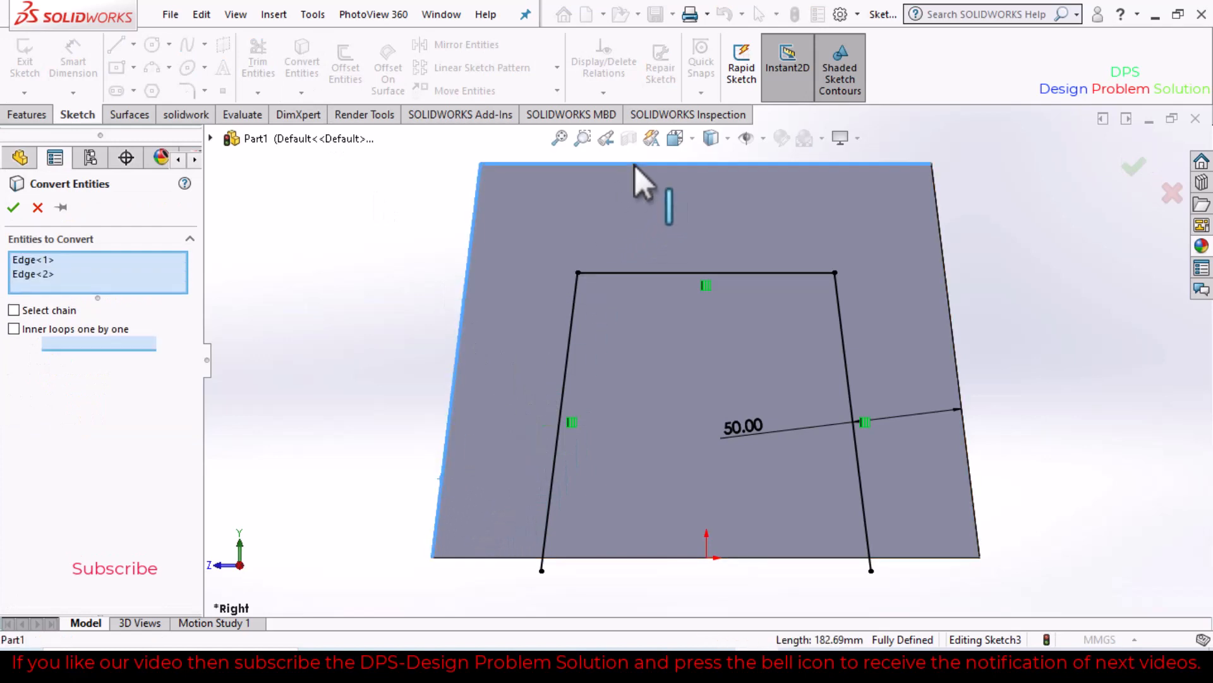
click(952, 308)
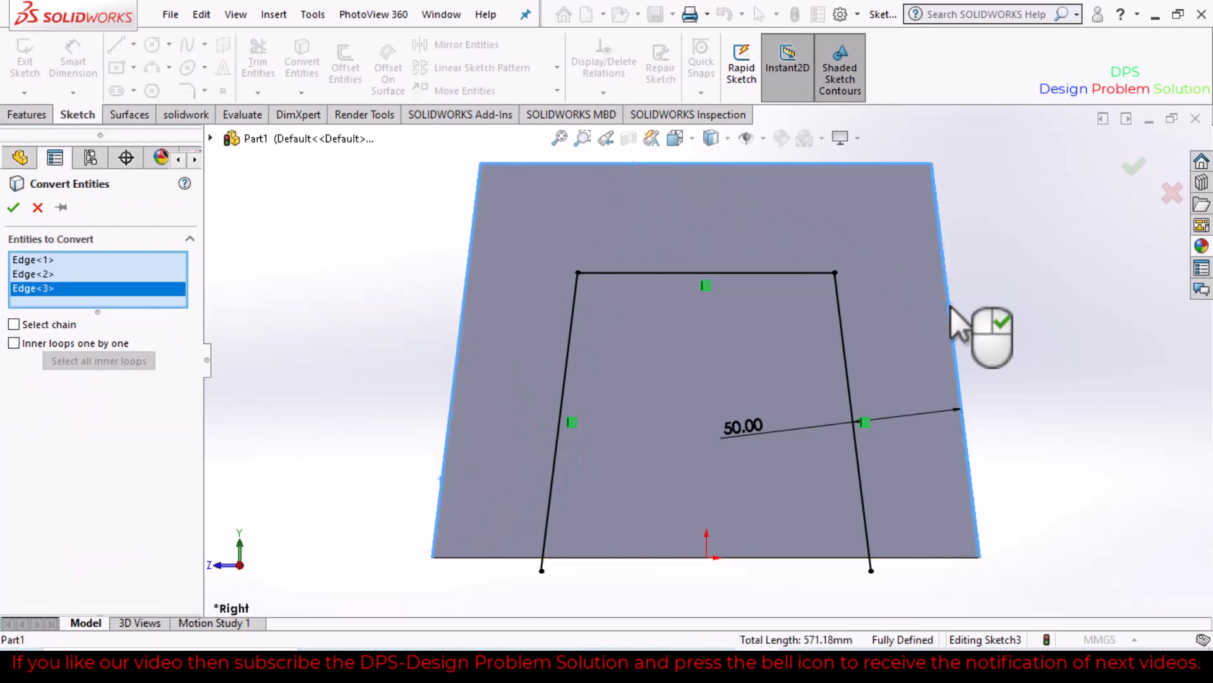
click(776, 558)
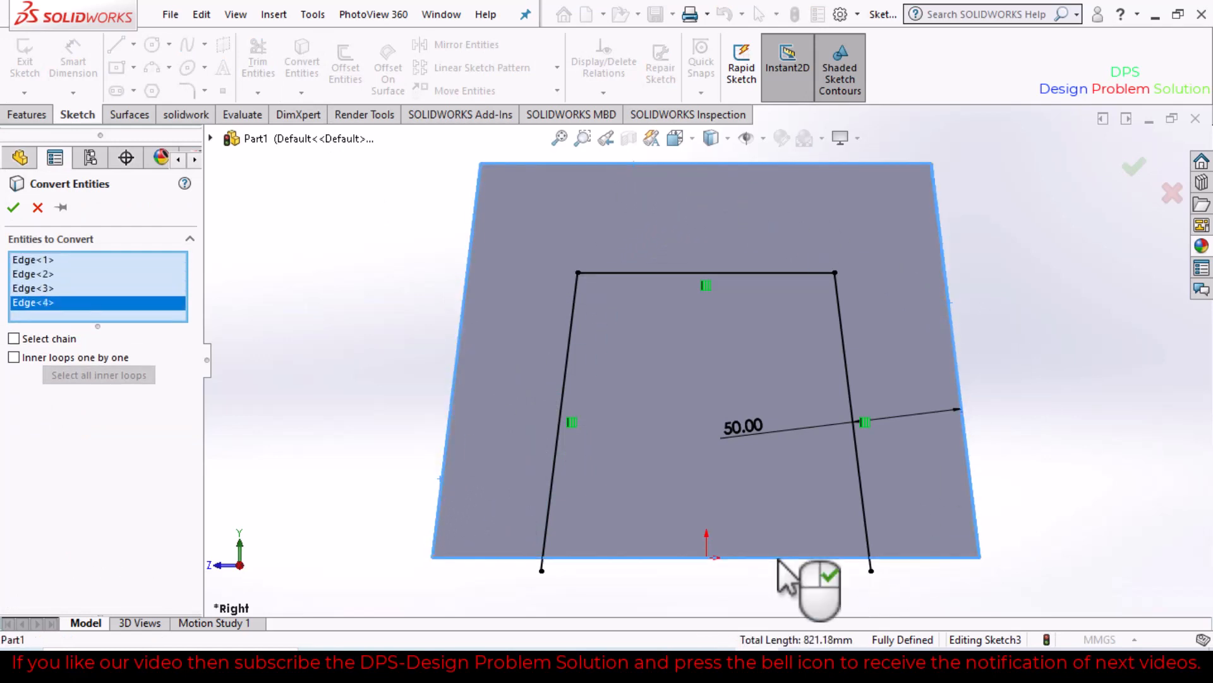
click(13, 207)
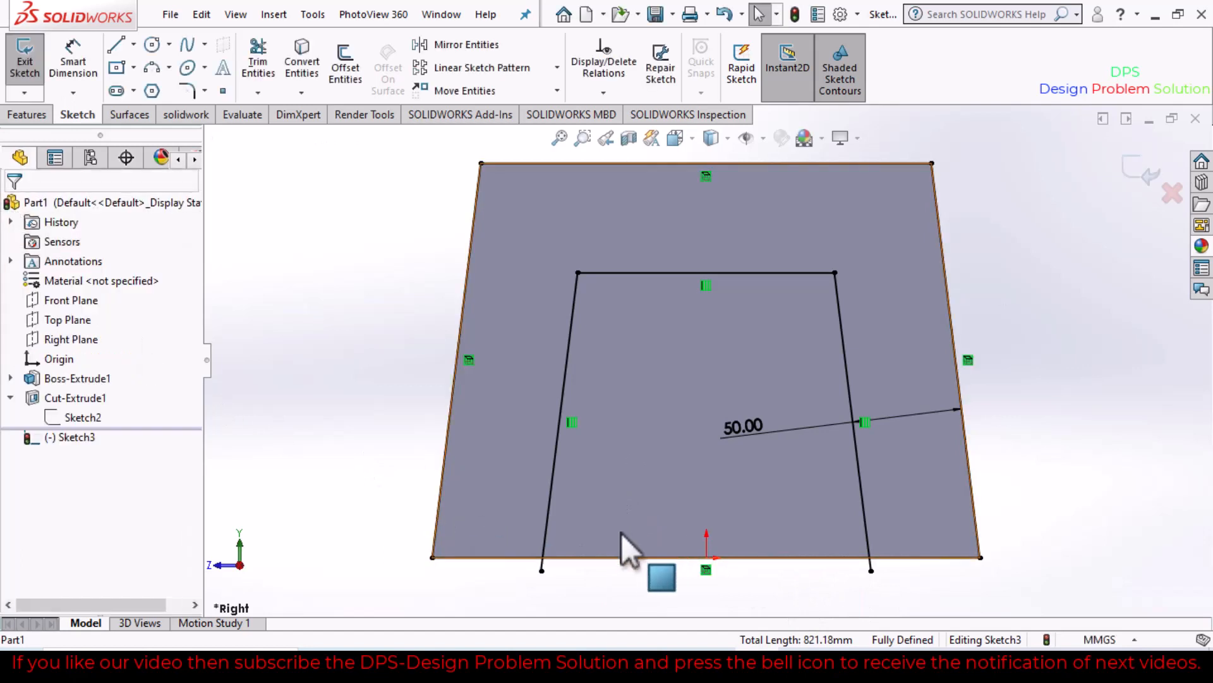
click(262, 61)
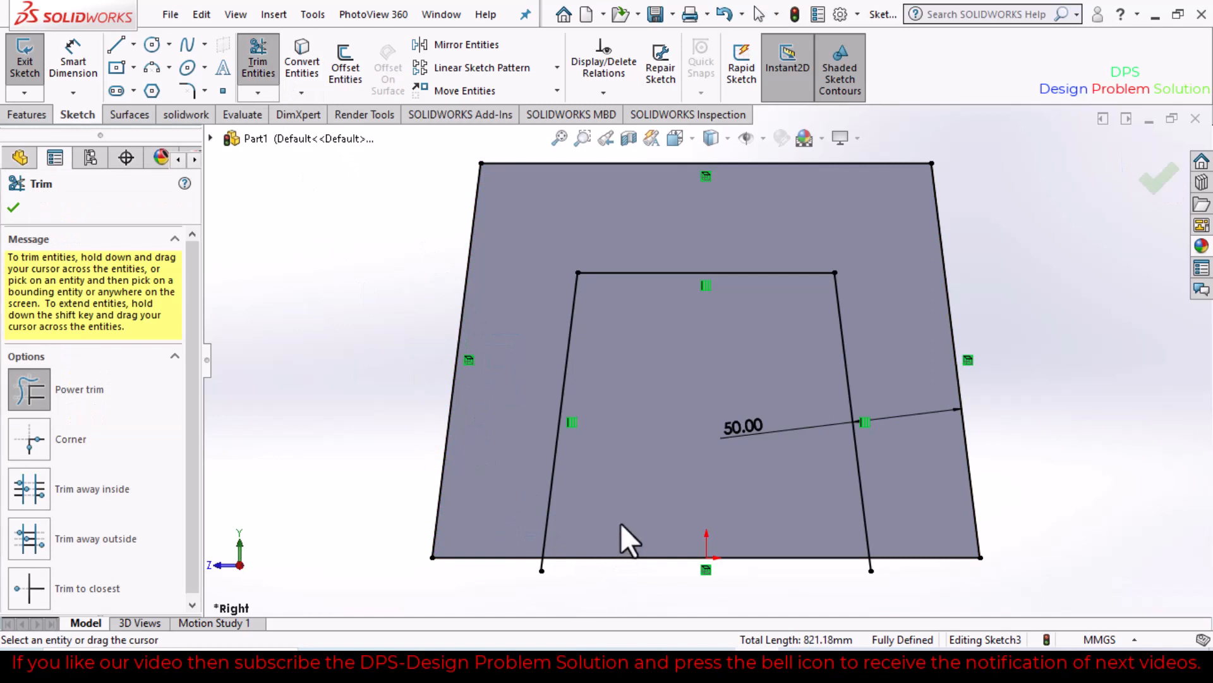
drag(621, 522, 570, 575)
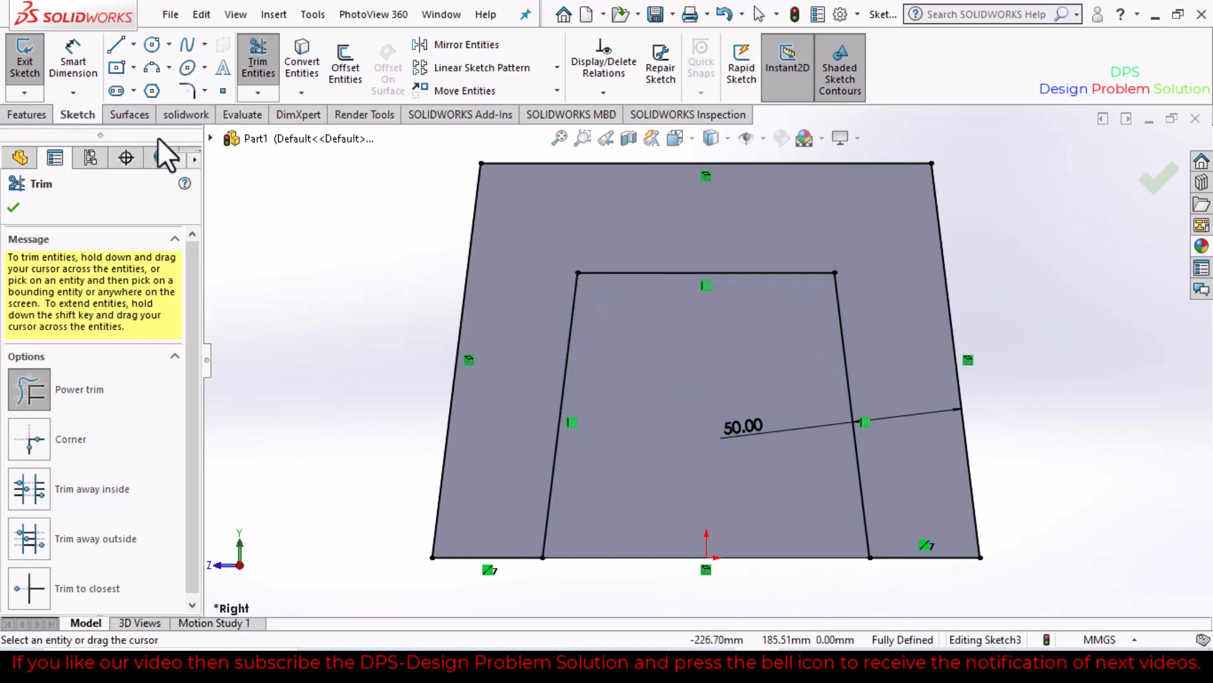
- Round the two upper corners of the inner offset profile with 50 mm sketch fillets
click(186, 91)
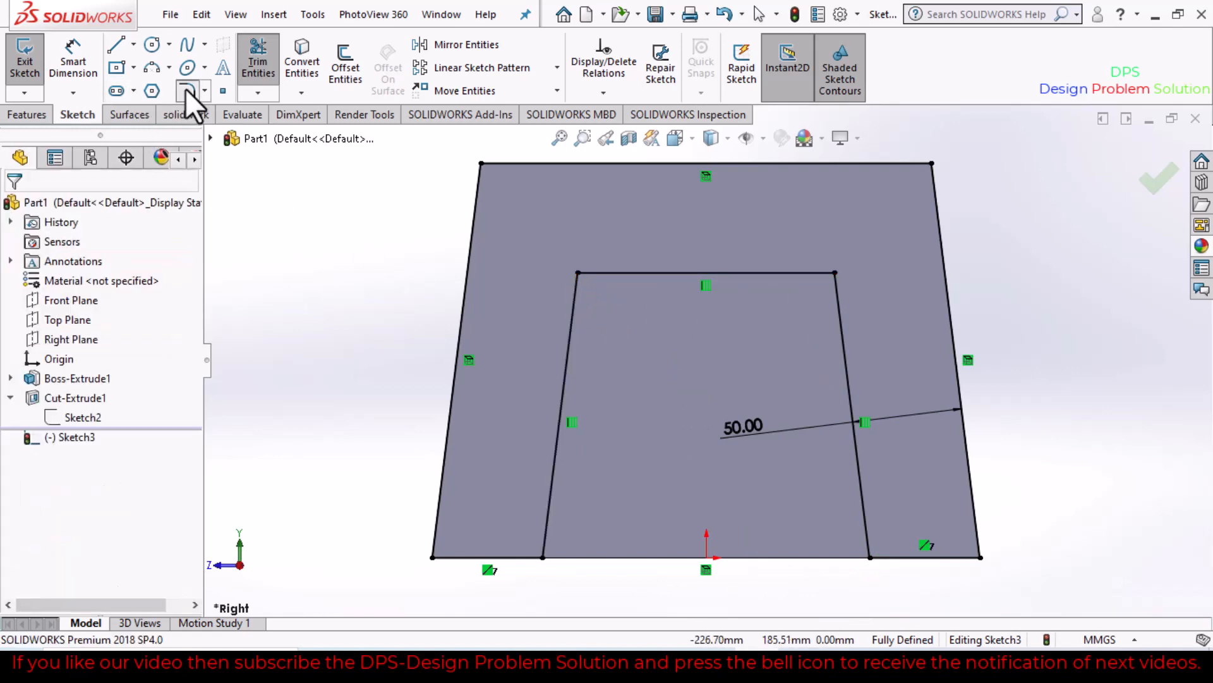
click(578, 274)
click(834, 272)
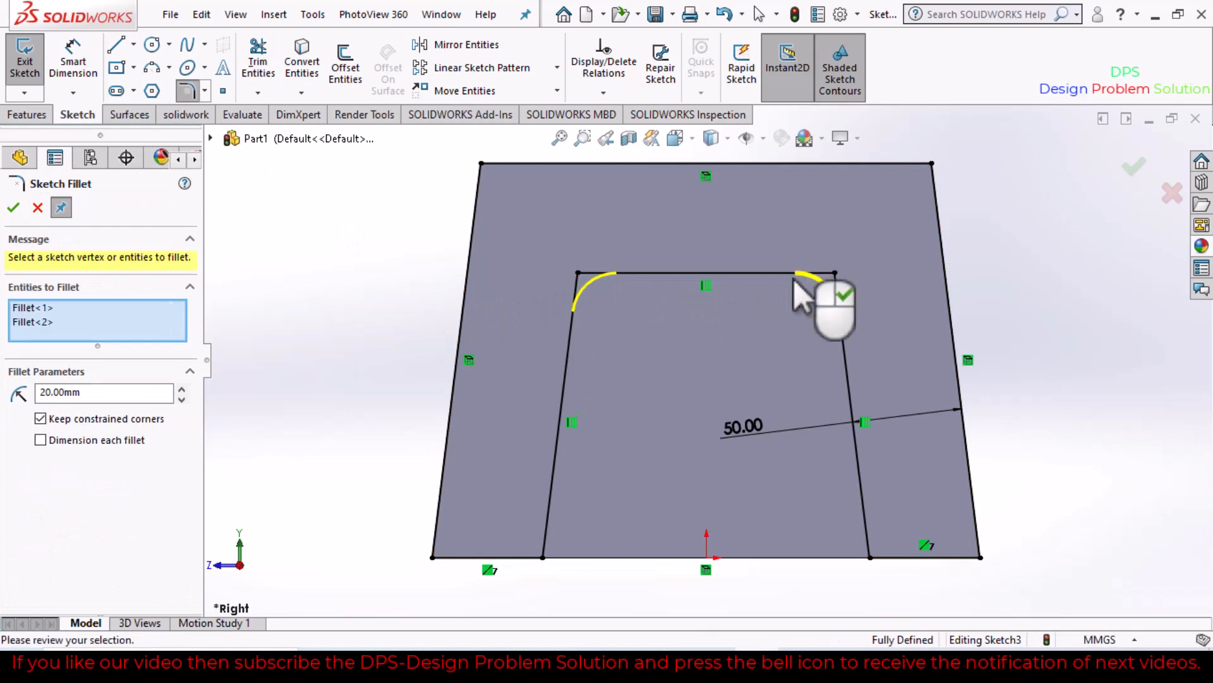
click(111, 394)
text(5)
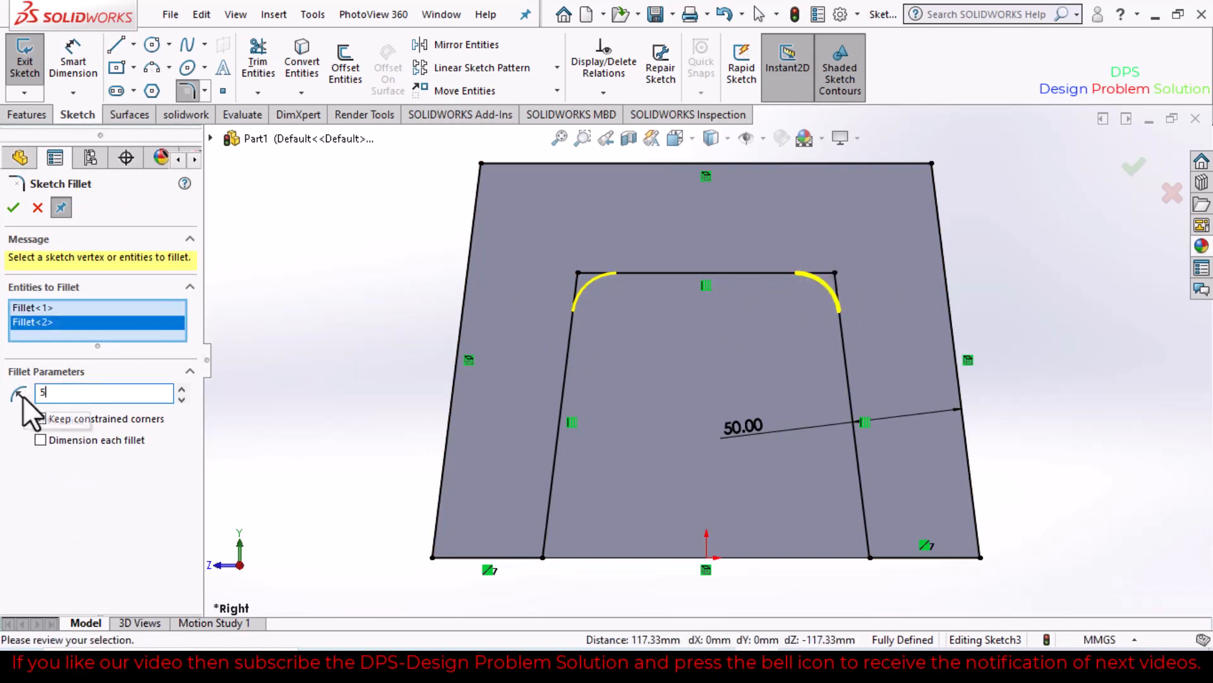
text(0)
key(Return)
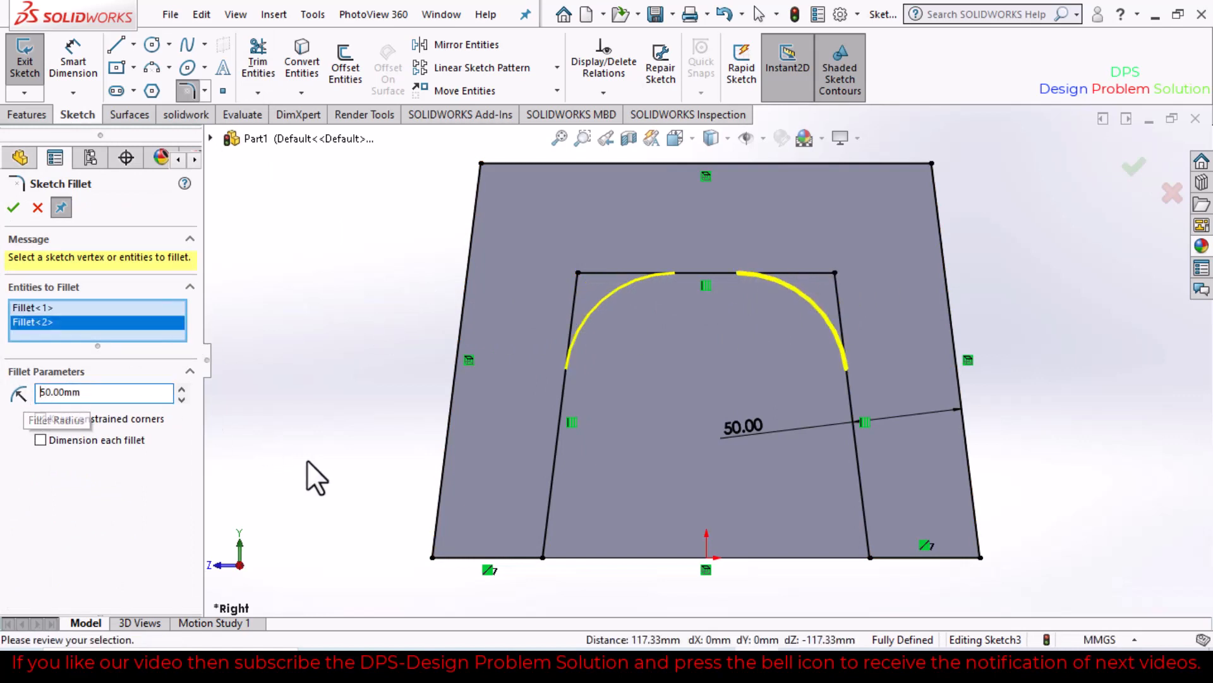
click(14, 208)
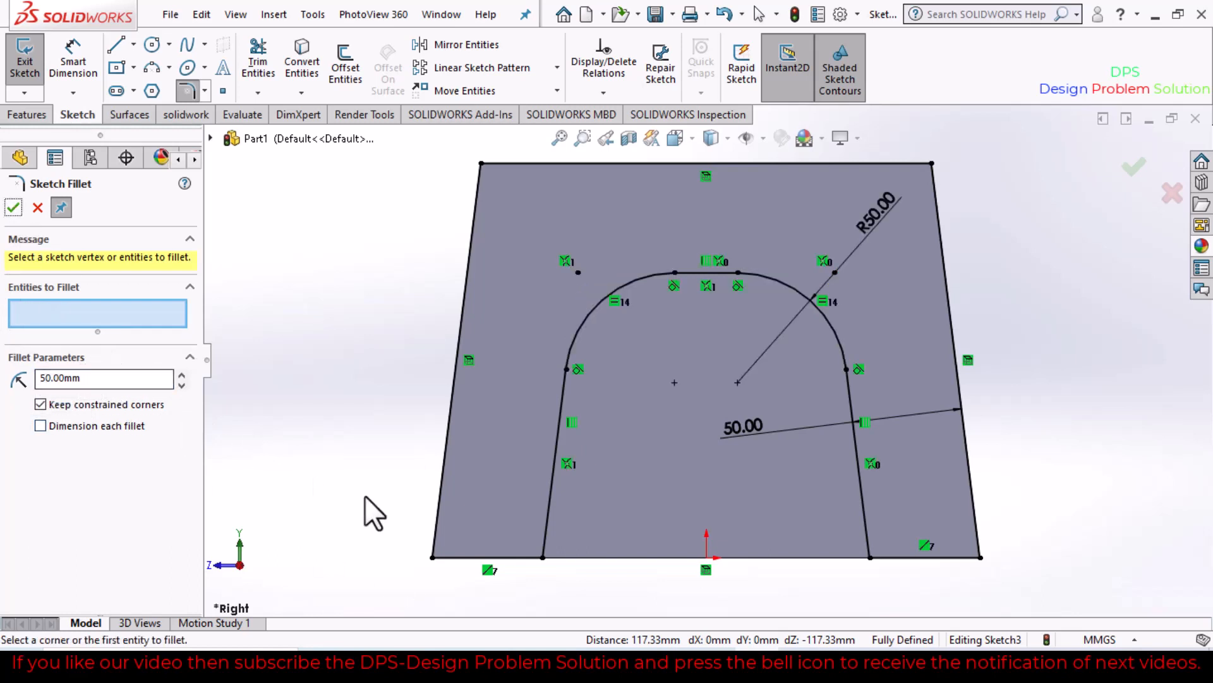
- Add 20 mm sketch fillets where the two inner legs meet the base segments
click(542, 559)
click(872, 558)
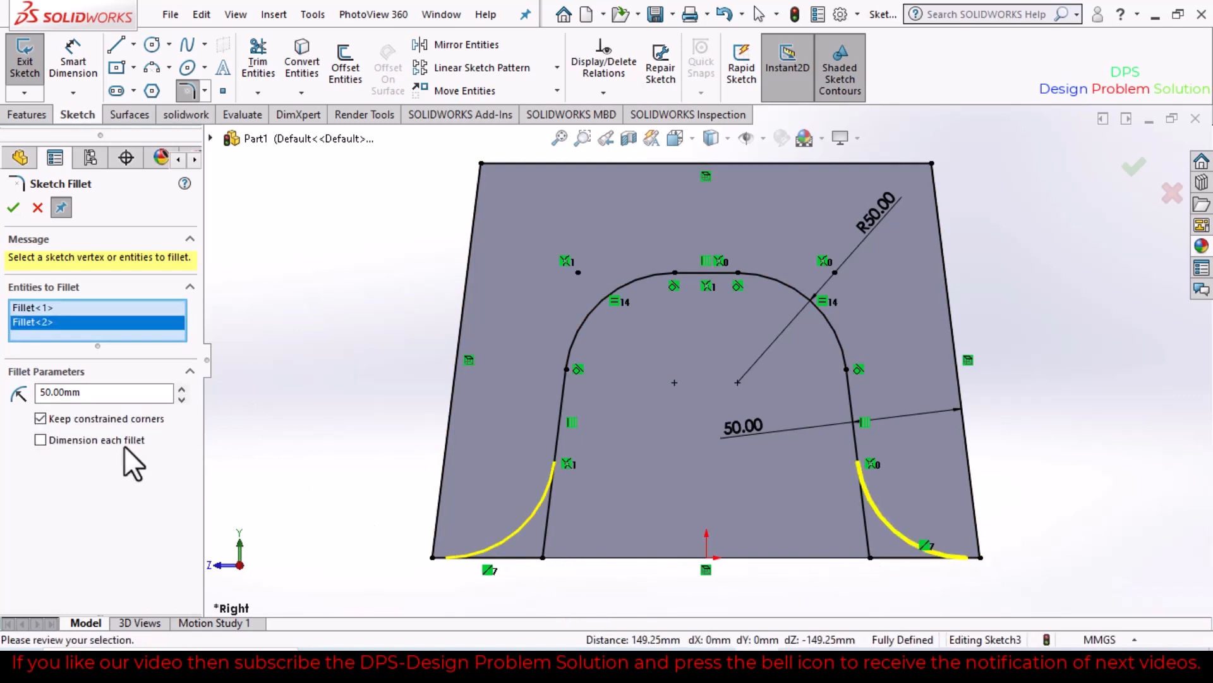
double_click(89, 393)
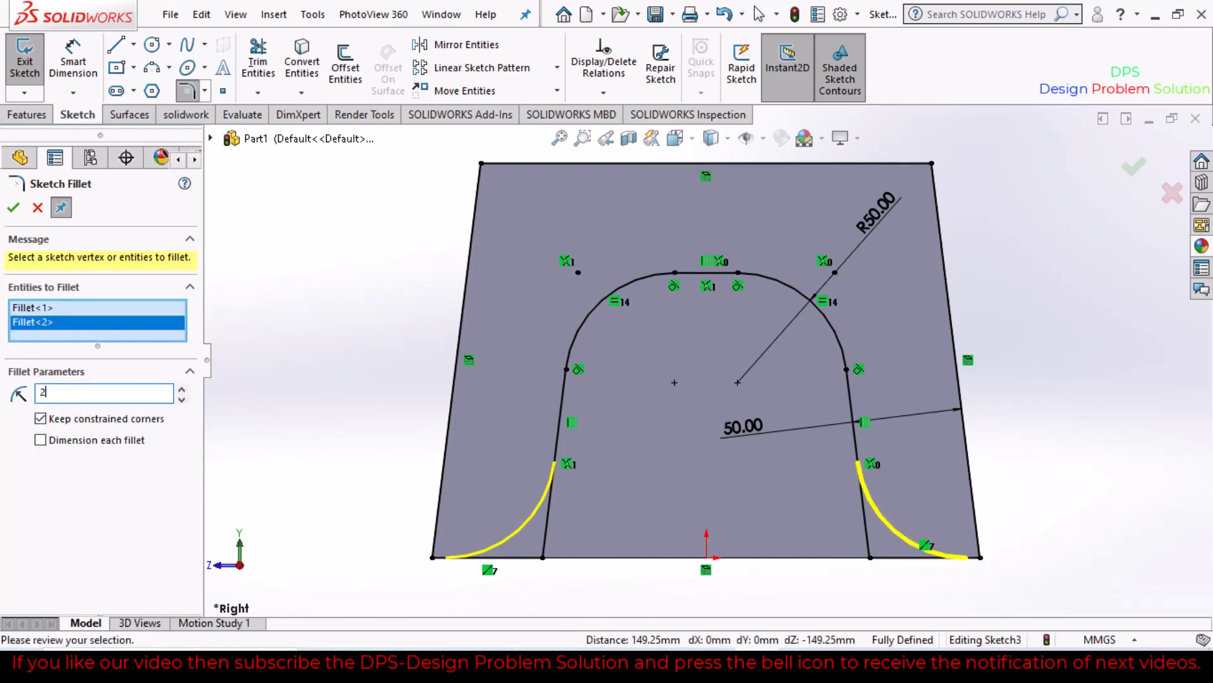
key(Return)
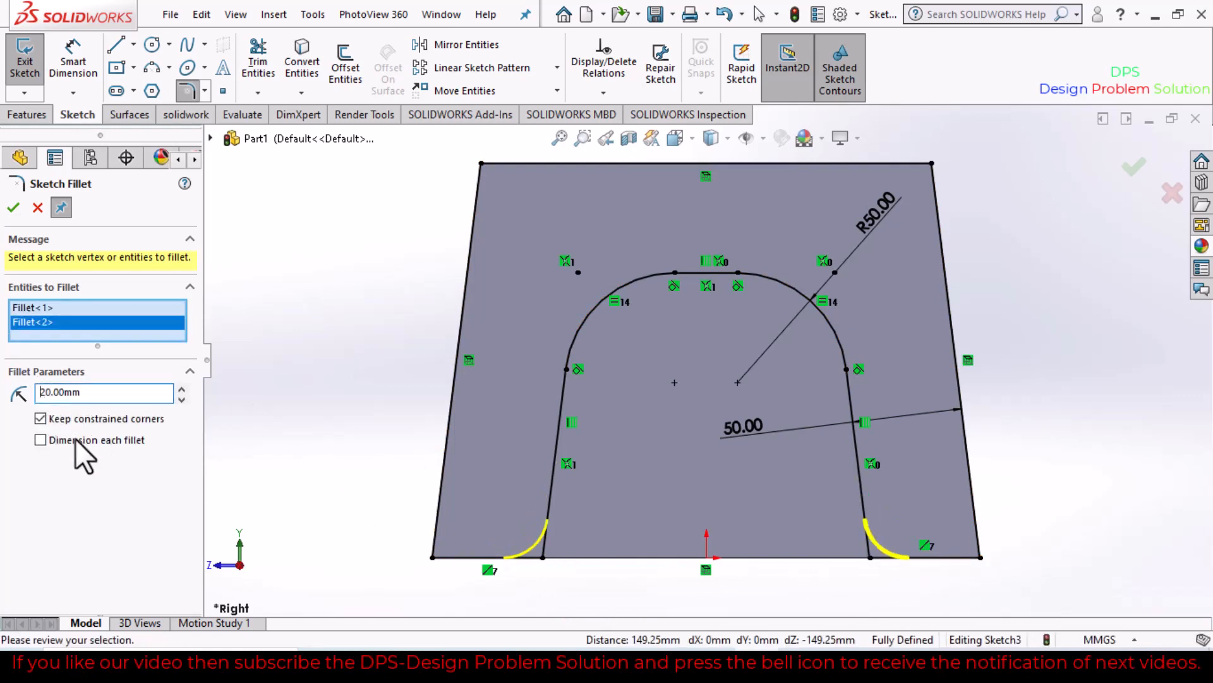
click(13, 208)
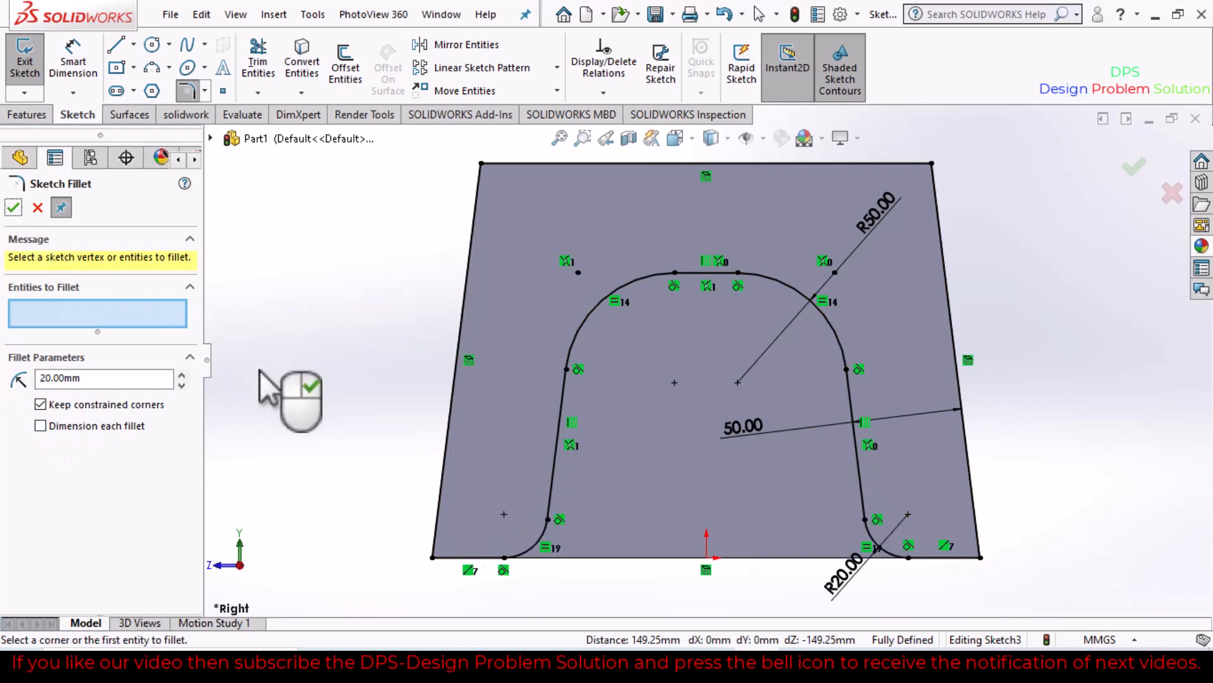
click(41, 115)
click(81, 116)
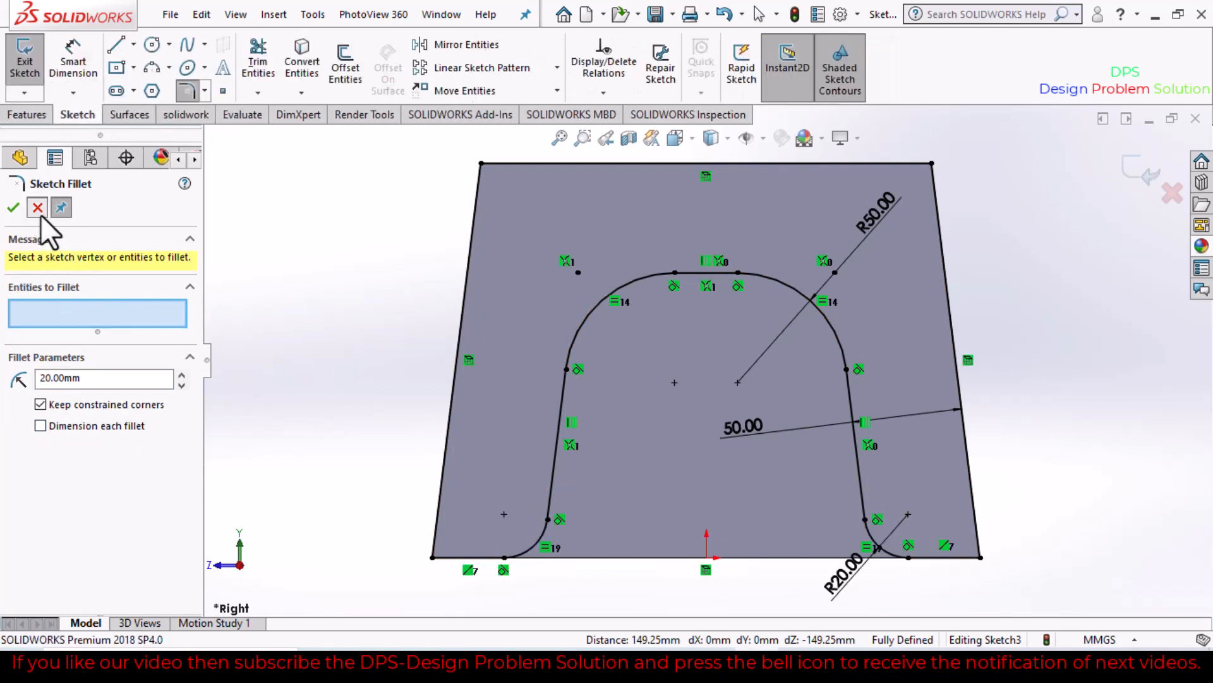
- Cut the arch profile through the whole body in both directions with Through All - Both, flipping the side to cut
click(41, 215)
click(26, 115)
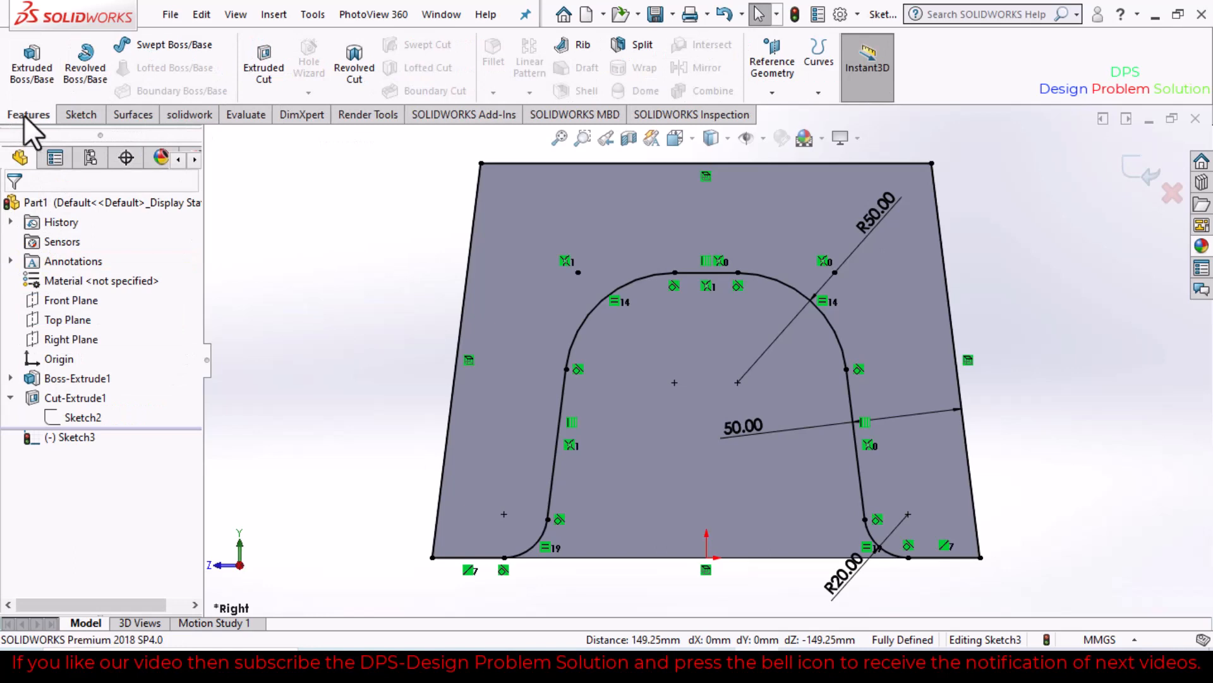
click(263, 73)
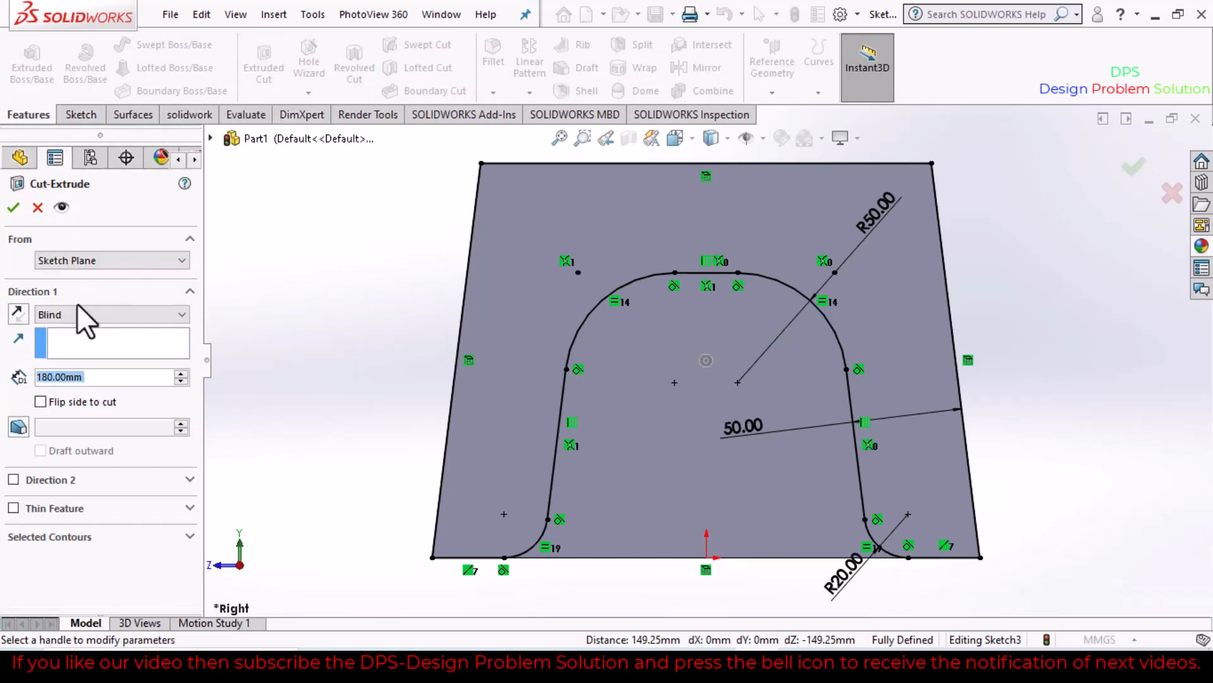
click(76, 313)
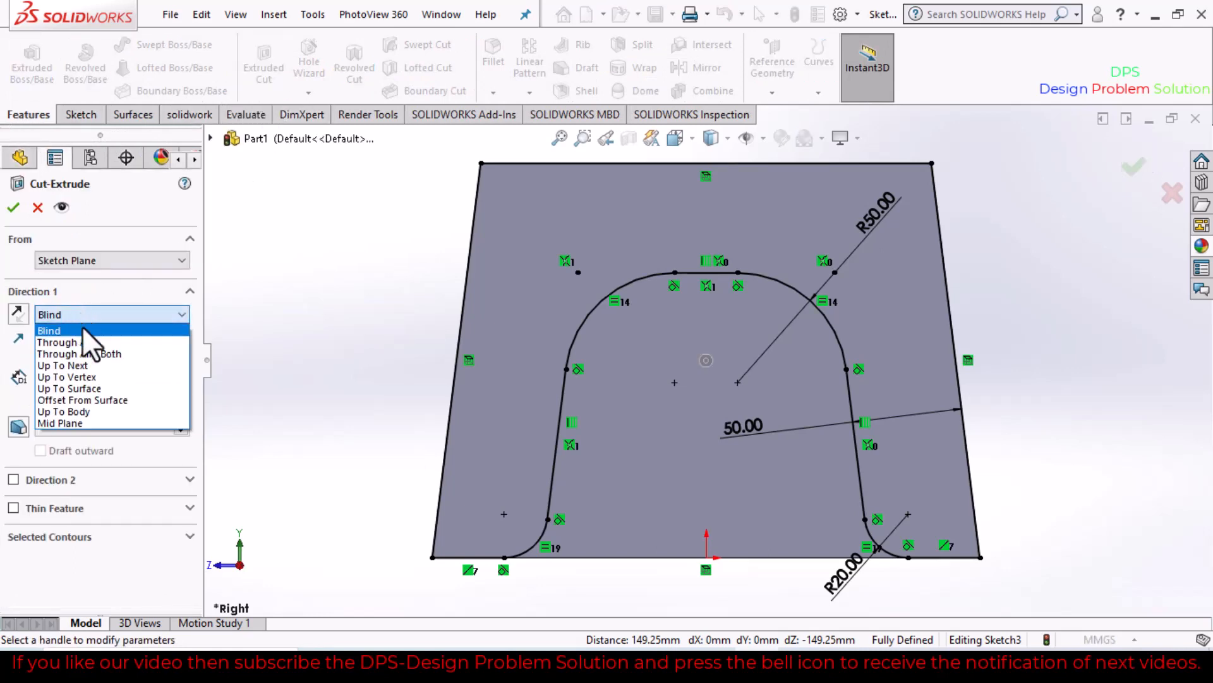
click(98, 353)
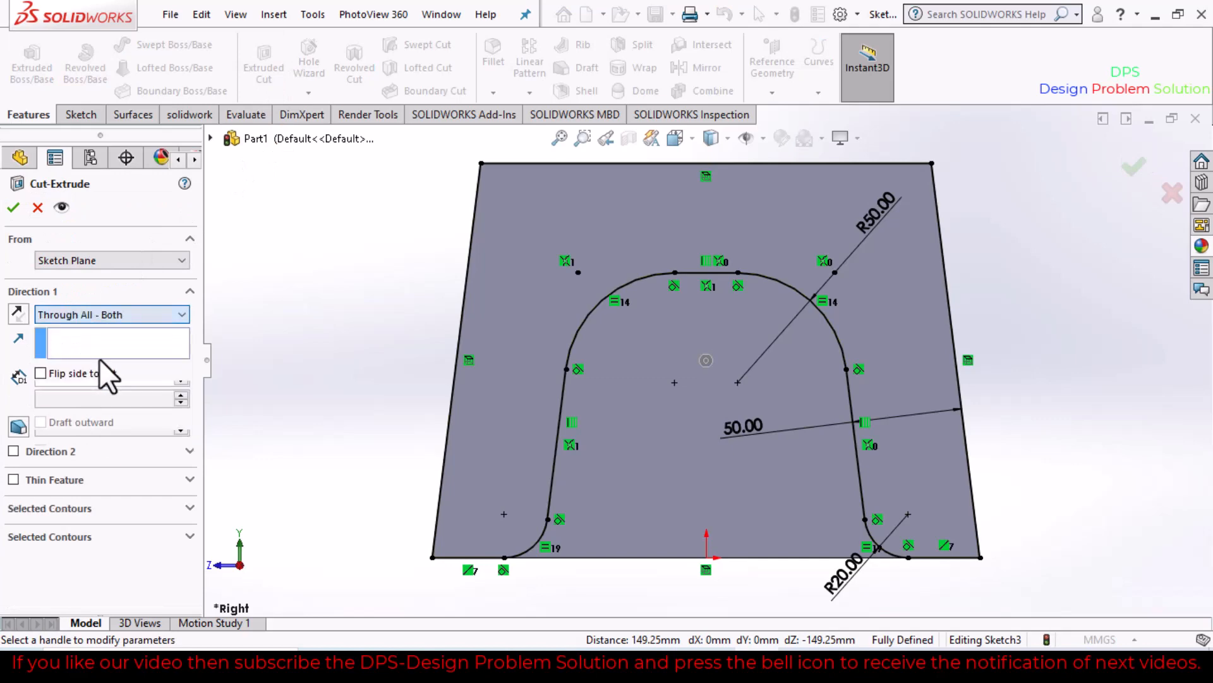
click(44, 370)
middle_drag(316, 364, 276, 405)
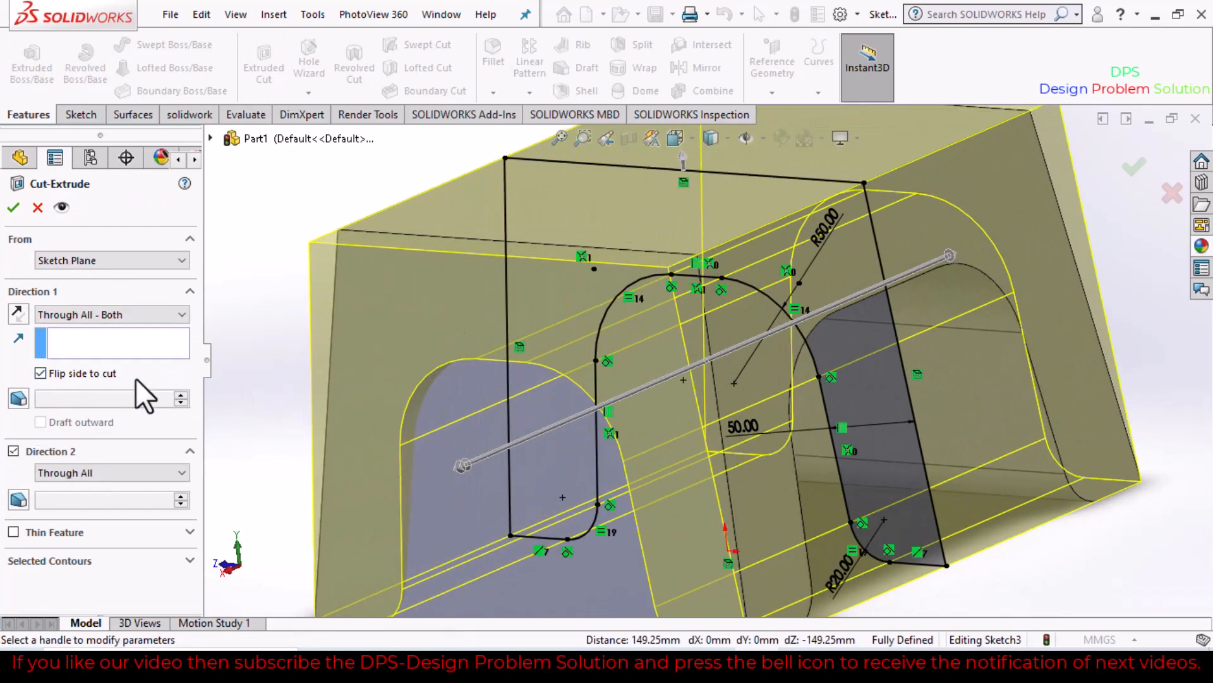
click(14, 215)
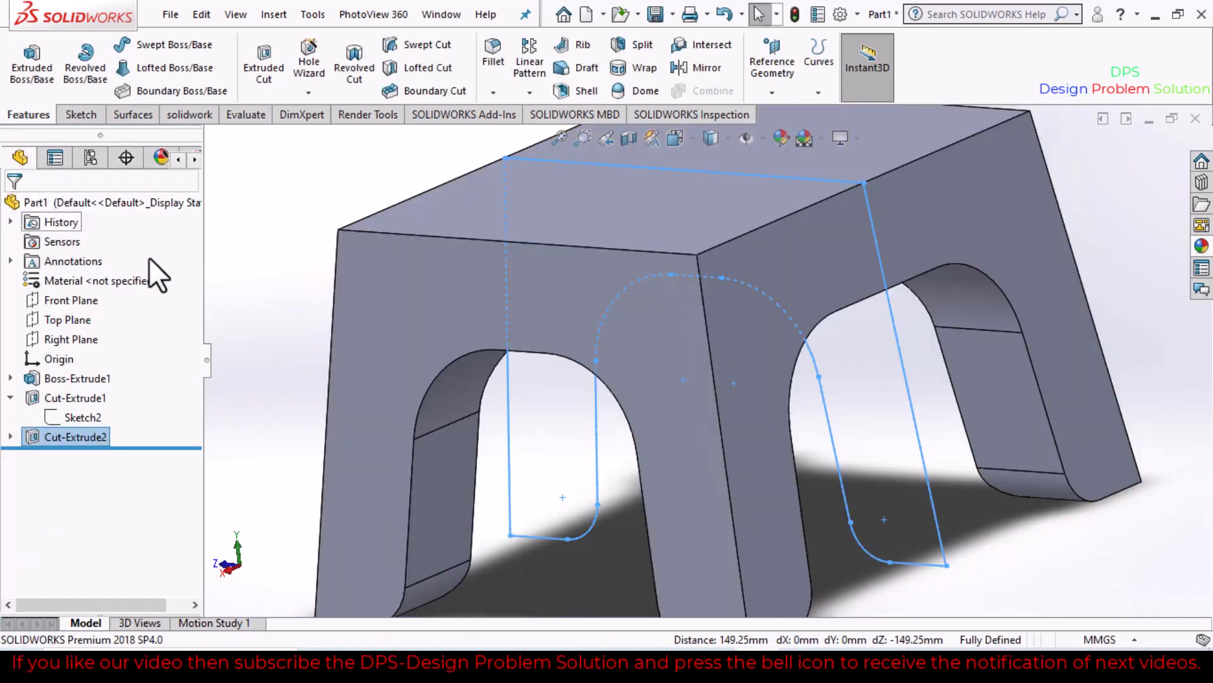
- Start a sketch on the block's top face and draw a circle about 48 mm in diameter centred on its back-left corner
middle_drag(466, 393, 597, 488)
click(765, 244)
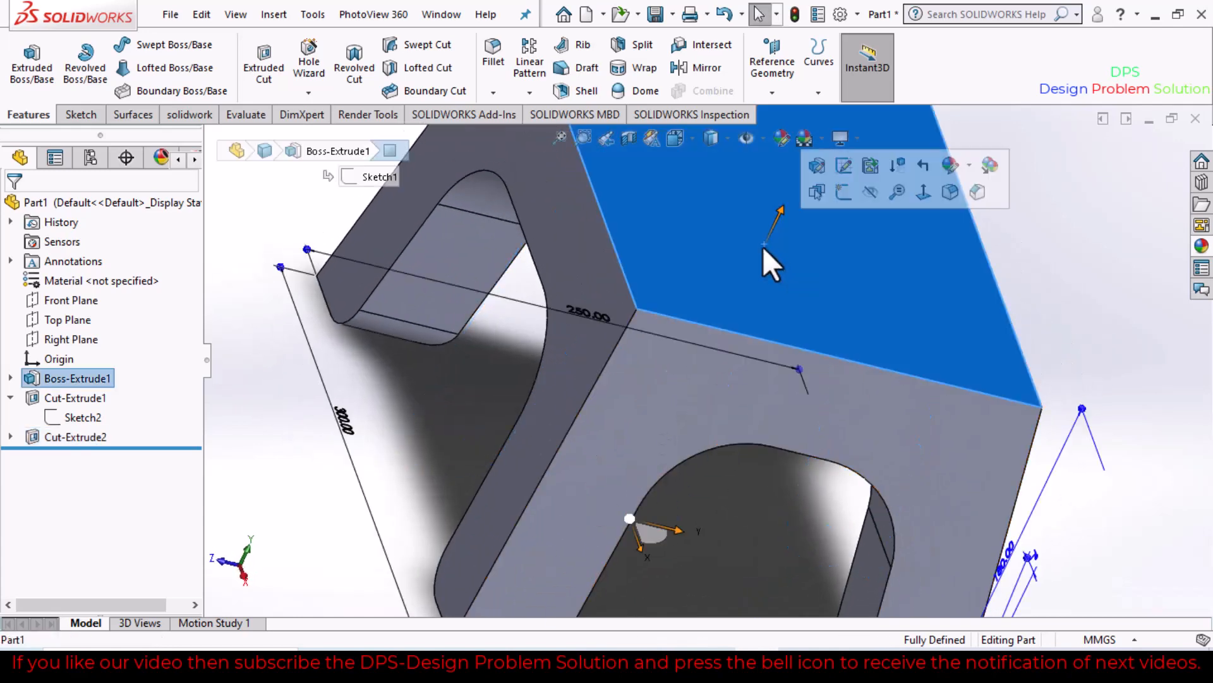
click(914, 194)
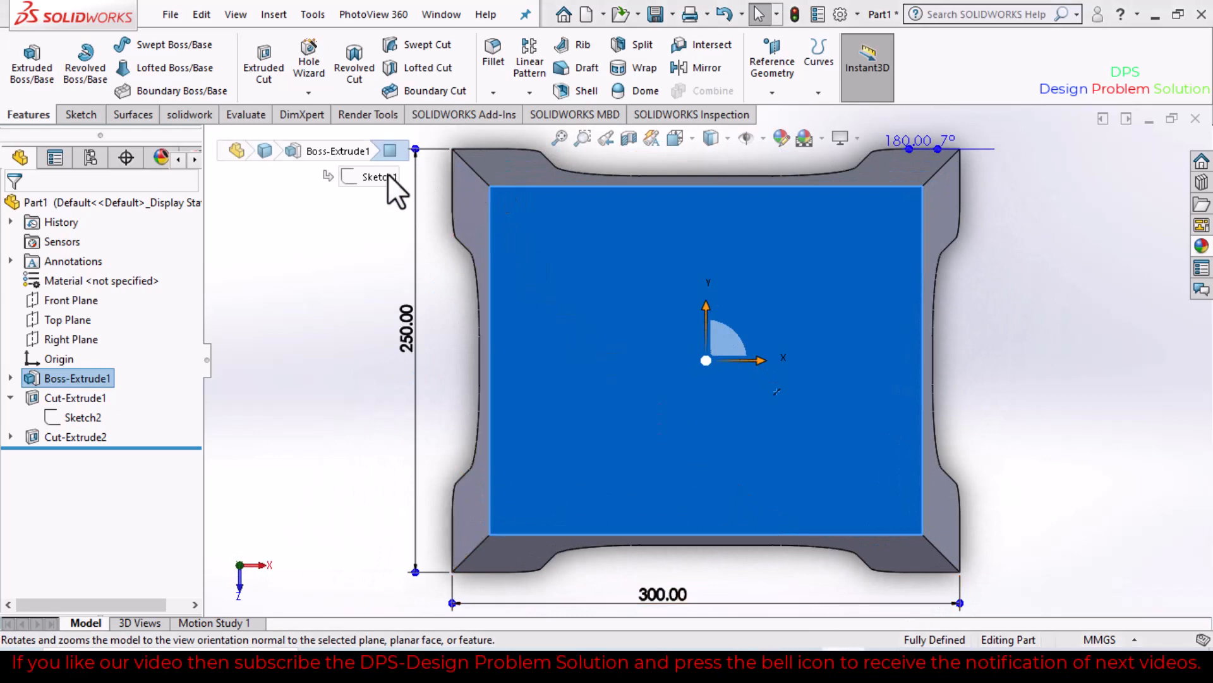
click(88, 115)
click(28, 50)
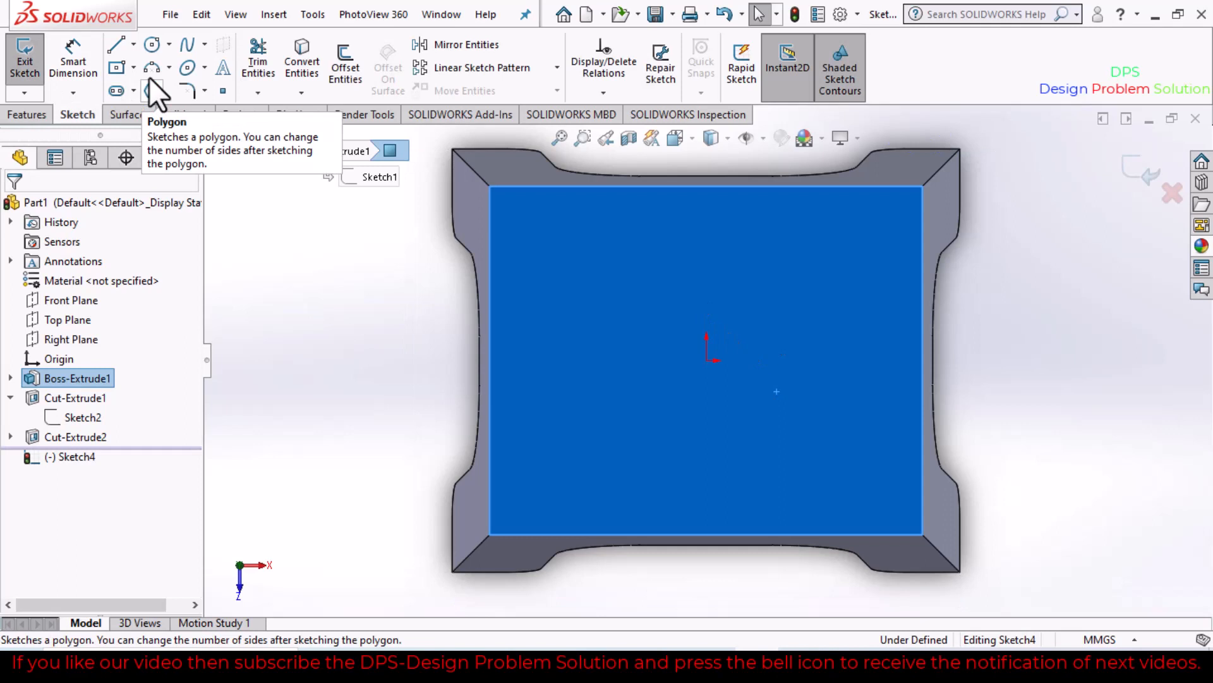
click(151, 45)
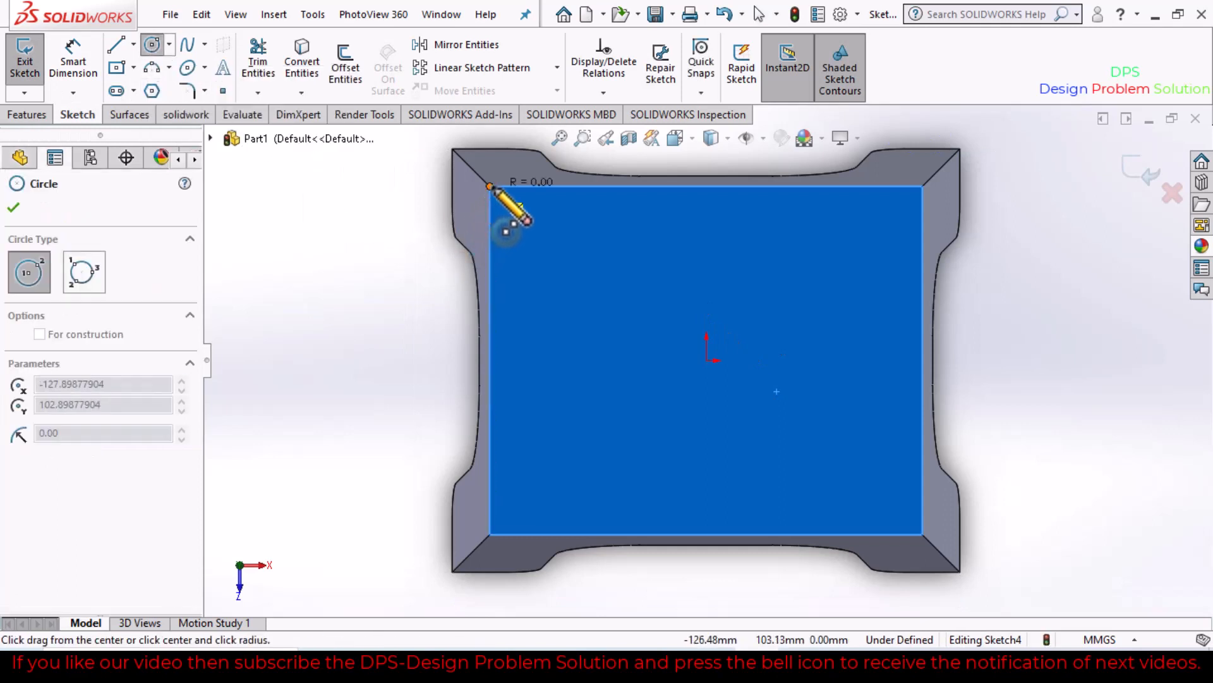
click(490, 186)
click(531, 196)
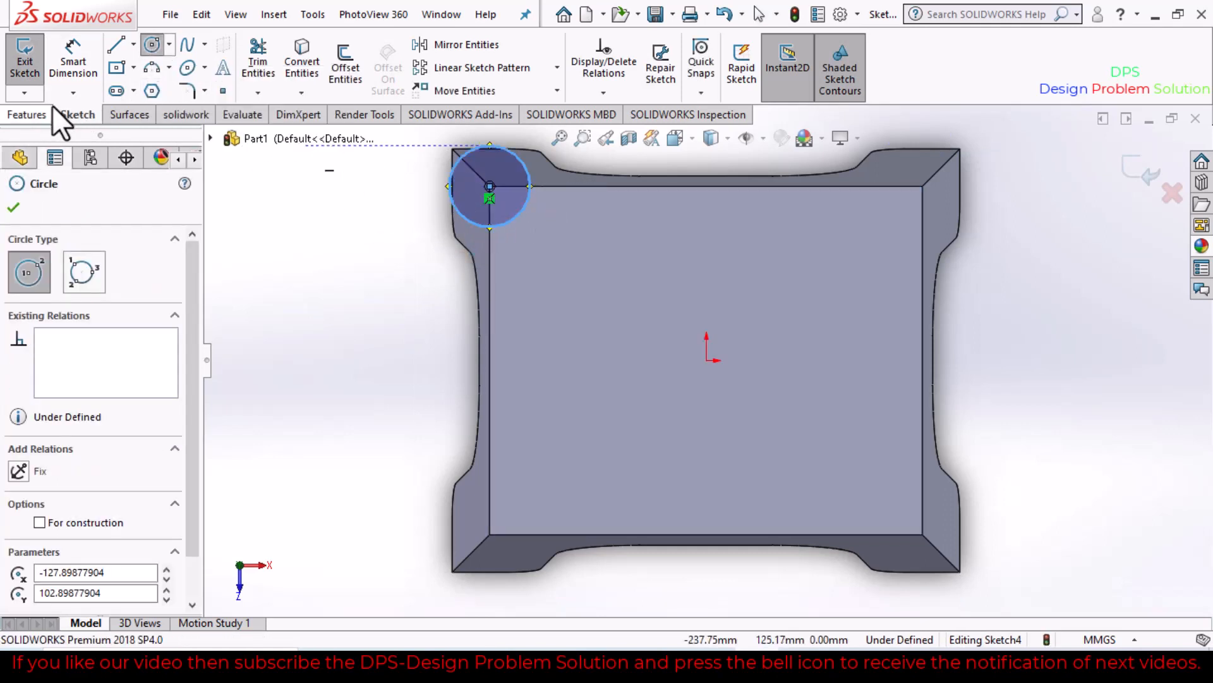
click(69, 61)
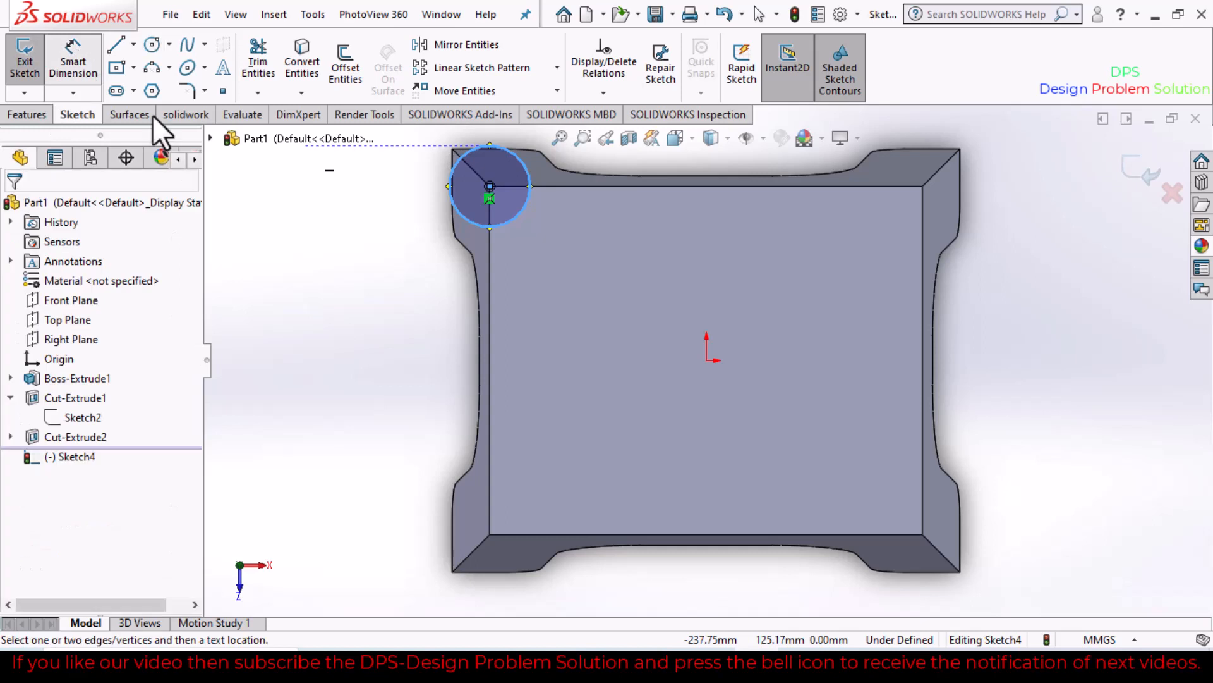
click(452, 204)
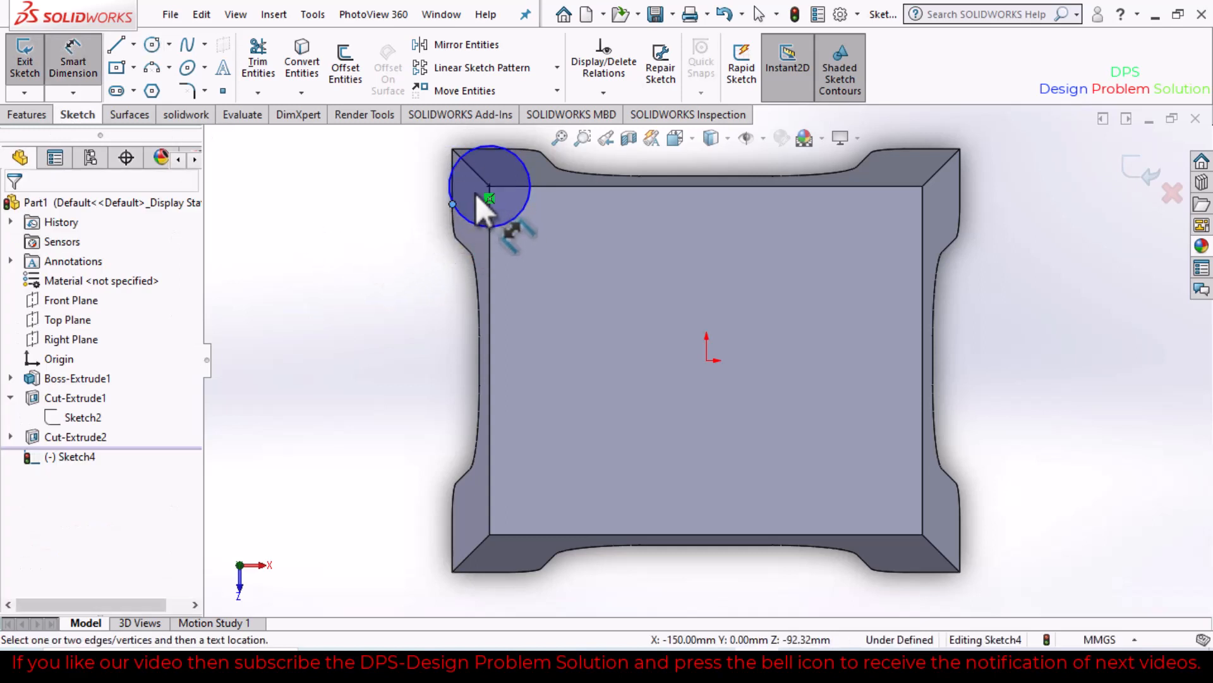
click(449, 182)
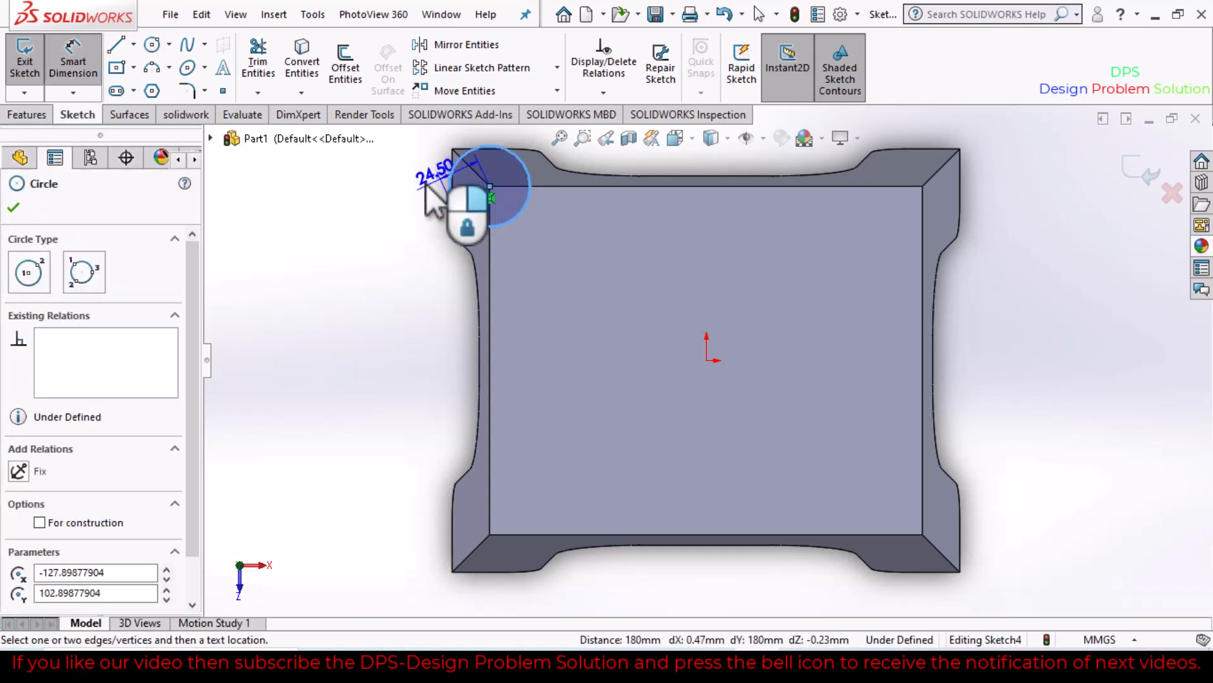
key(Escape)
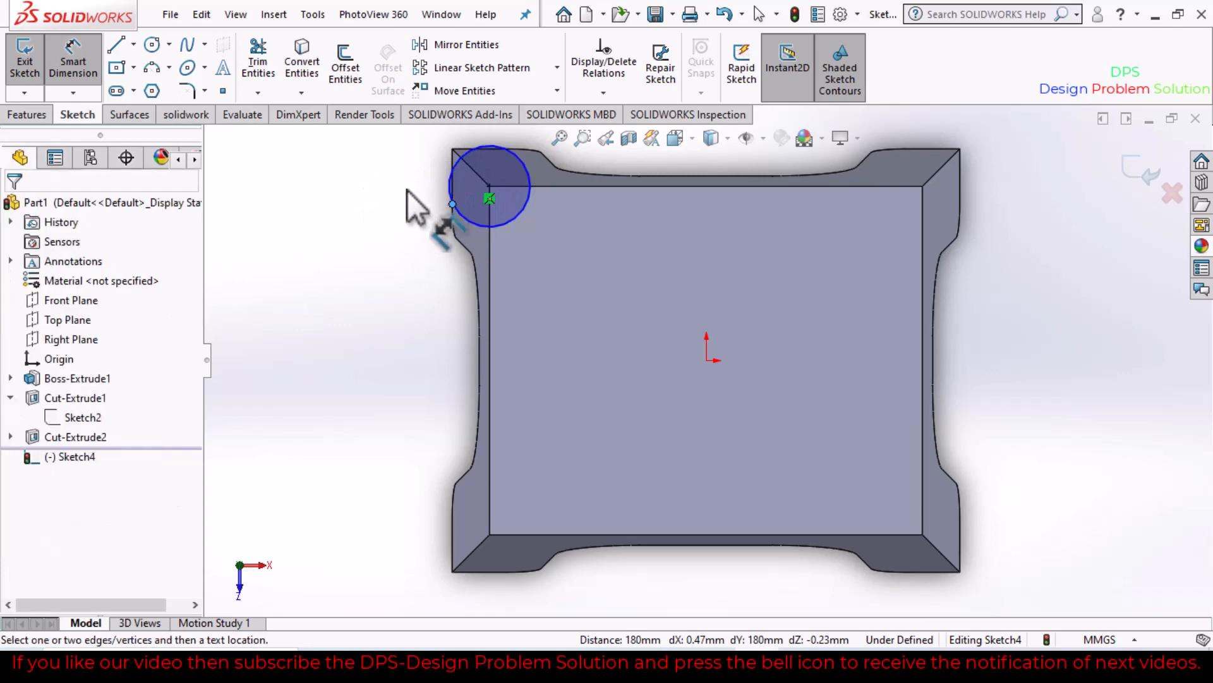
click(449, 187)
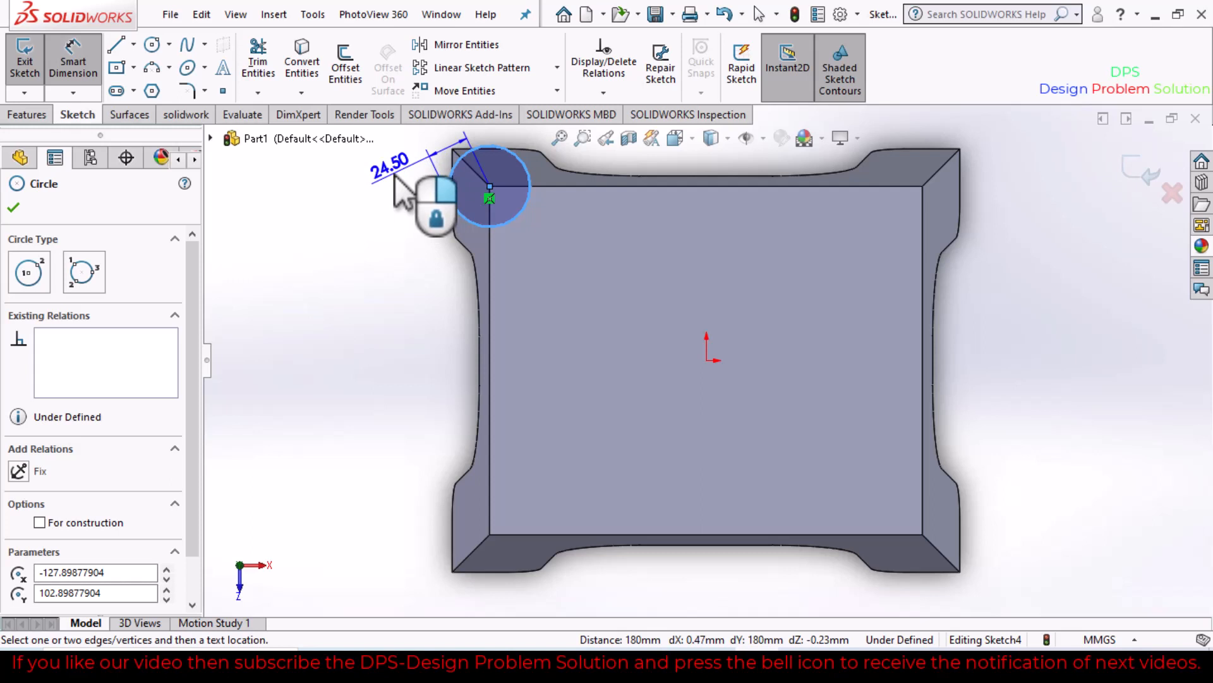
click(394, 175)
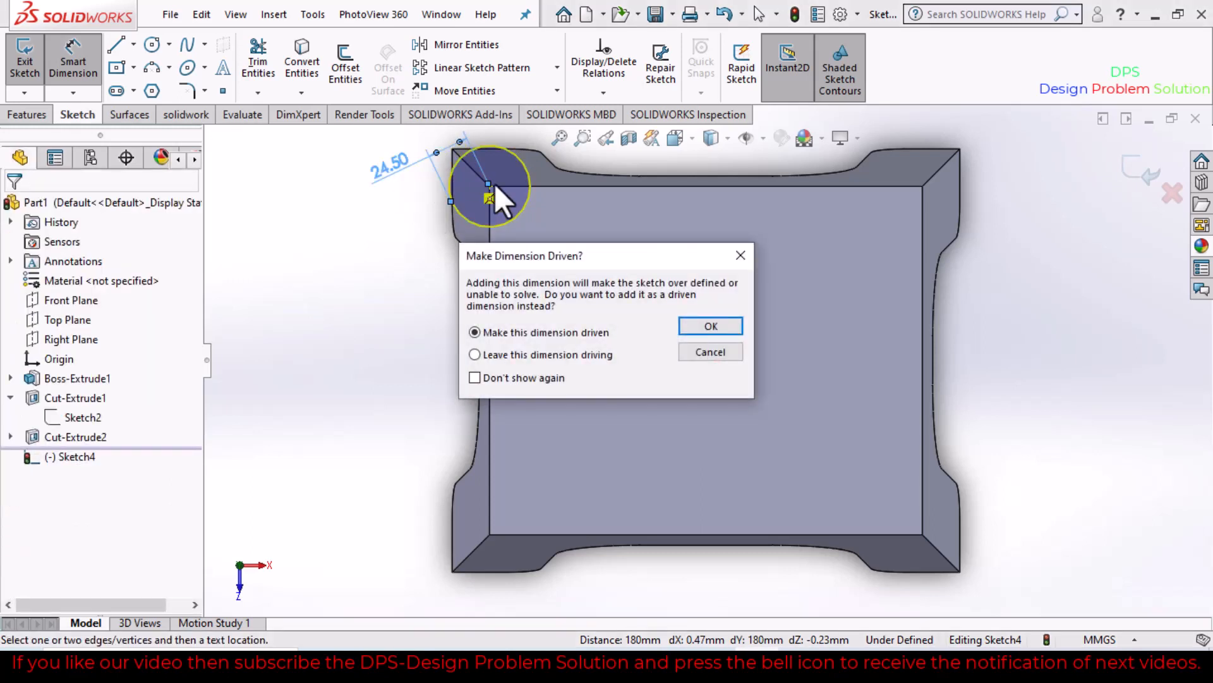
click(739, 256)
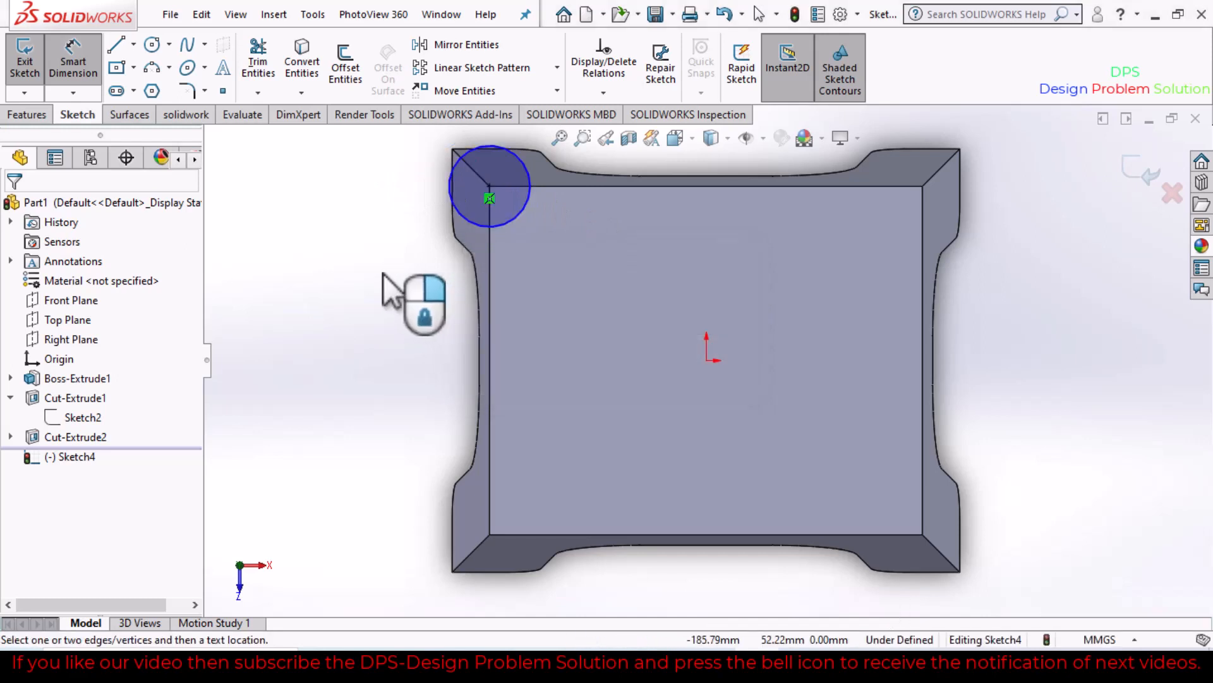
- Set the corner circle's diameter to 50 mm
click(450, 201)
click(398, 211)
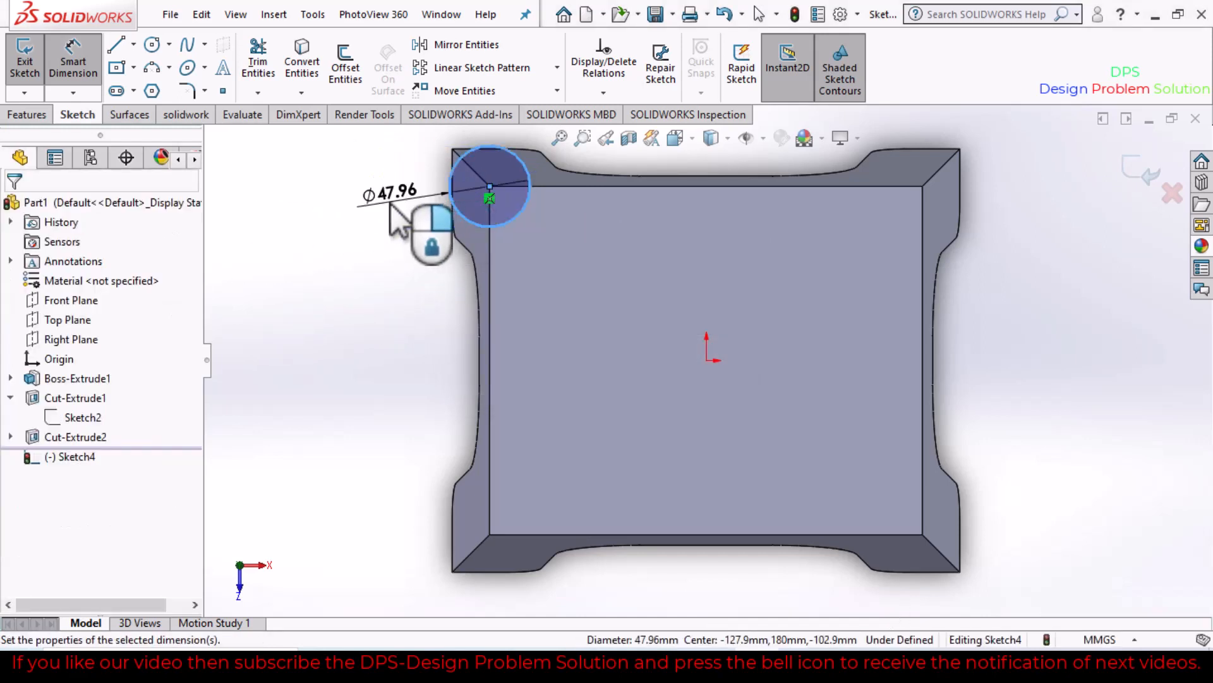
text(50)
key(Return)
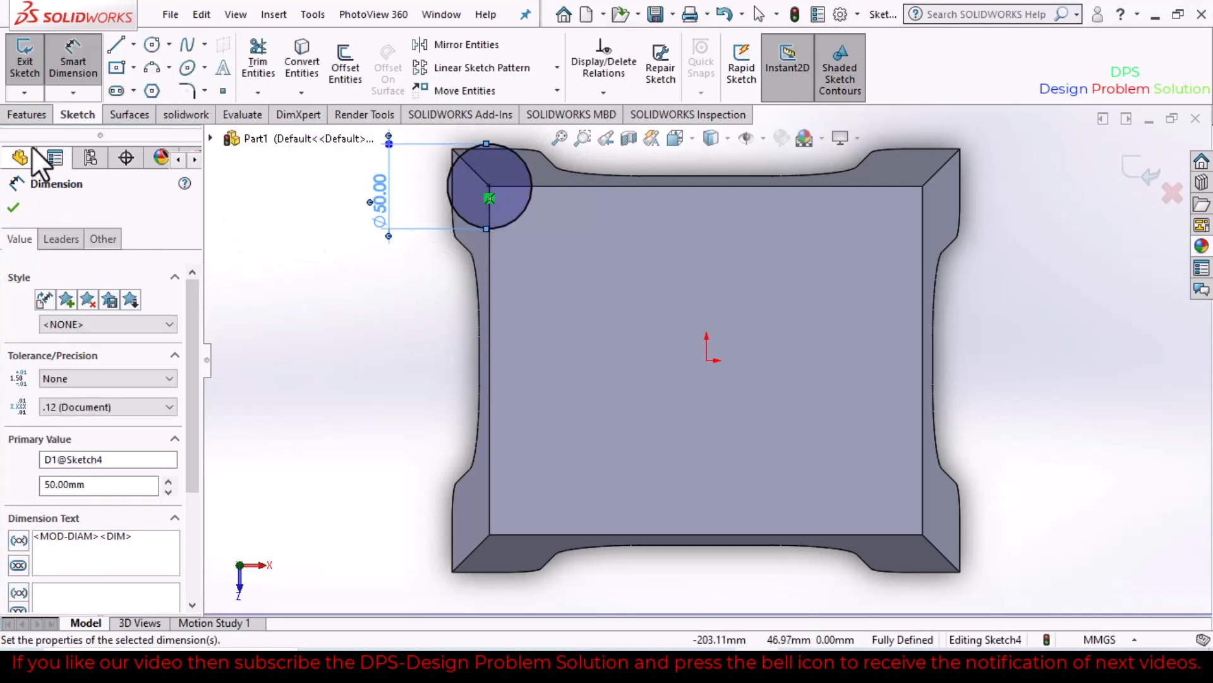
- Cut-extrude the circle blind to 180 mm, using the slanted corner edge of the block as the cut direction
click(33, 116)
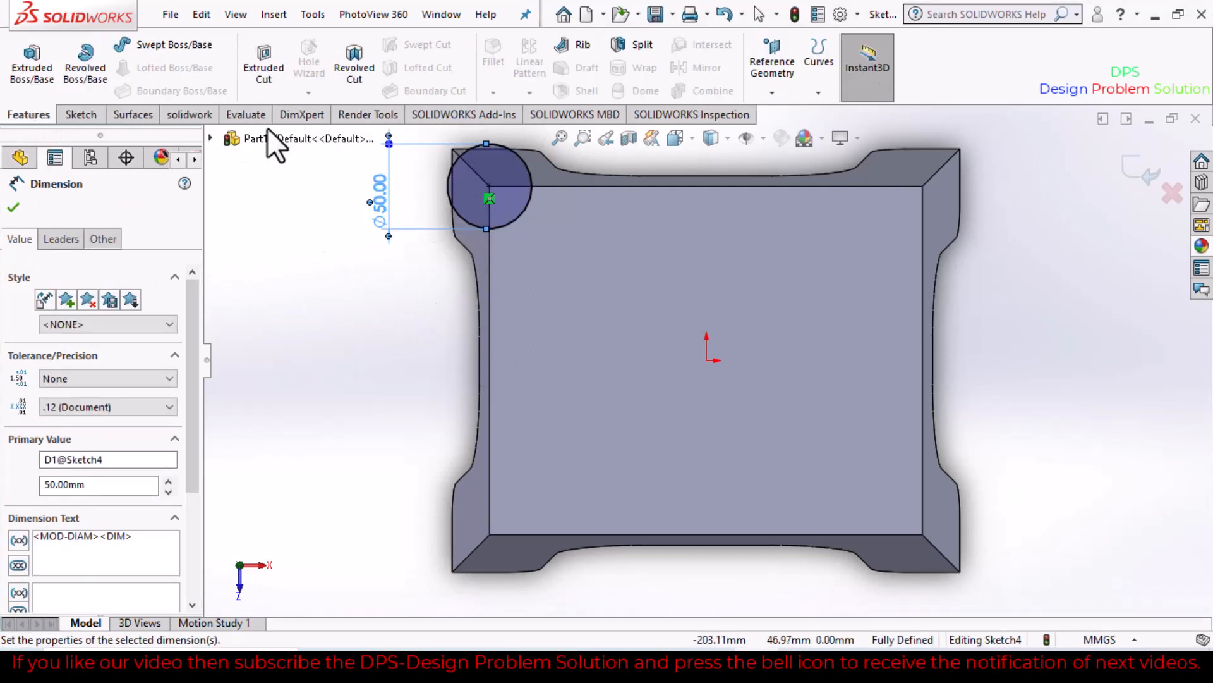
click(264, 66)
middle_drag(339, 361, 329, 442)
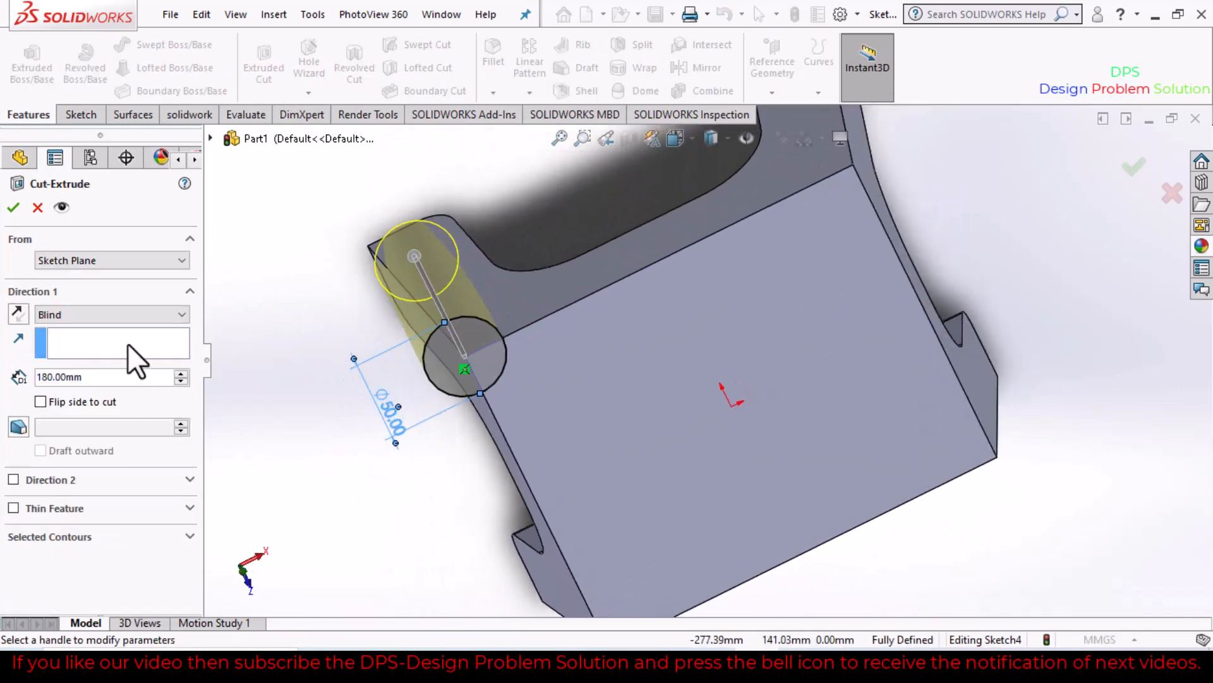
click(374, 254)
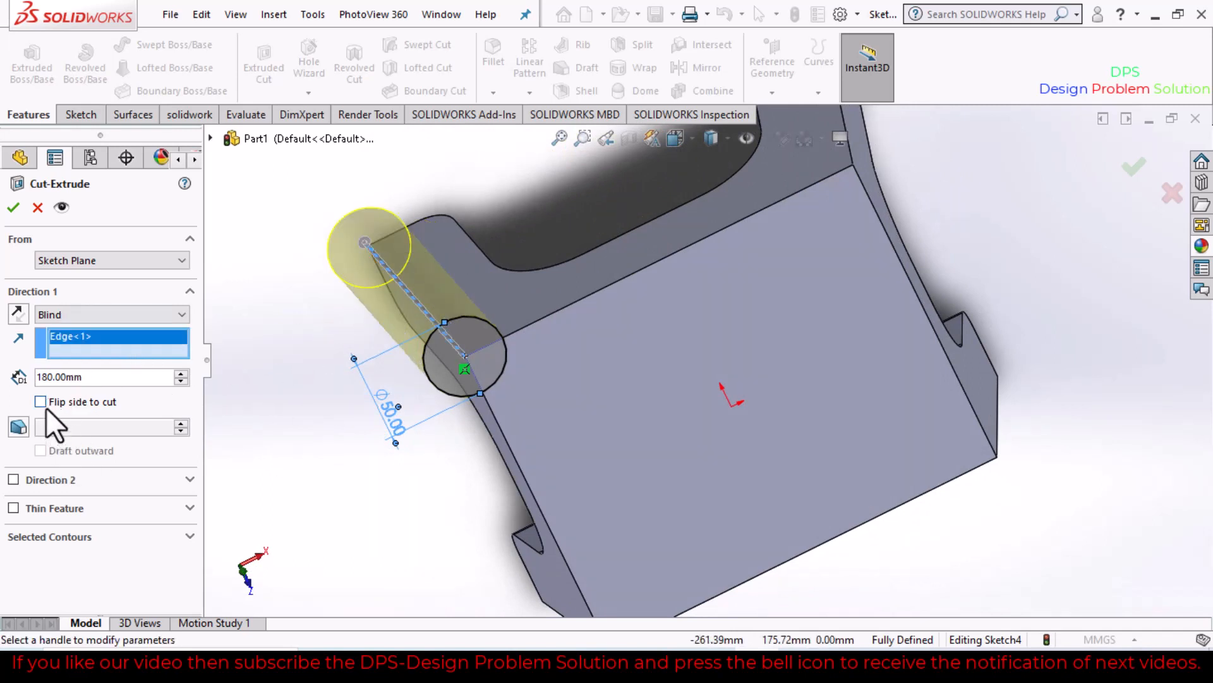
click(14, 207)
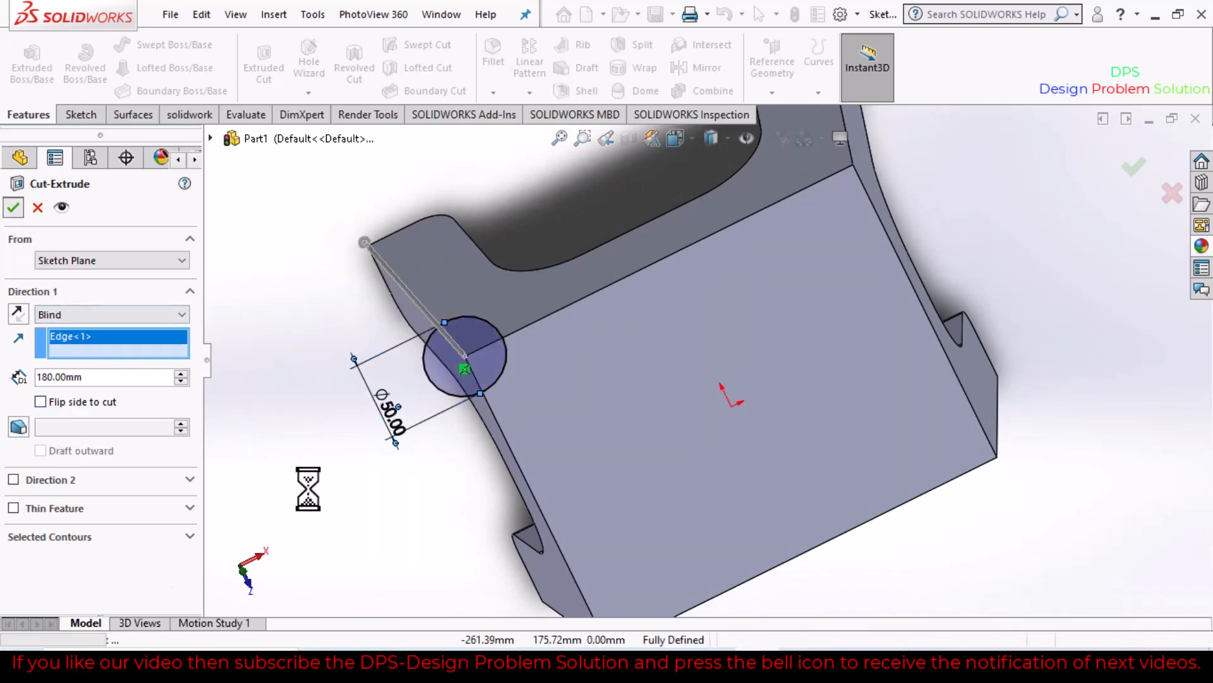
- Mirror the round corner cut about the Right Plane
middle_drag(370, 487, 598, 552)
key(z)
key(z)
key(z)
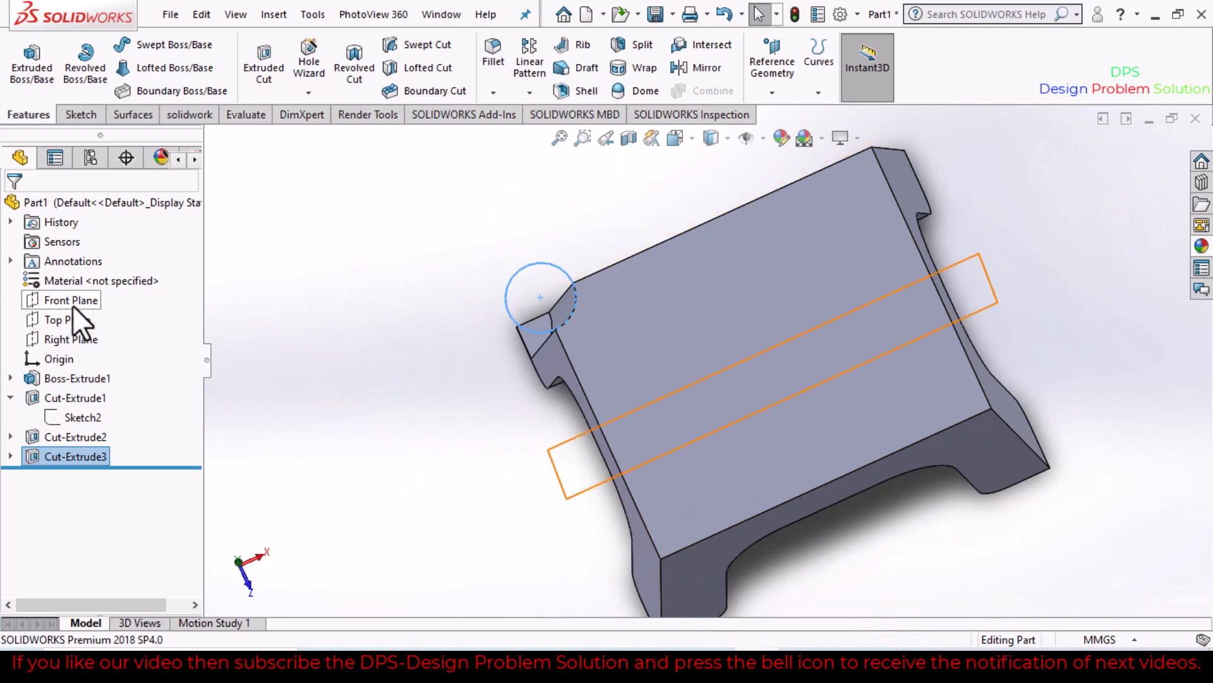
click(71, 339)
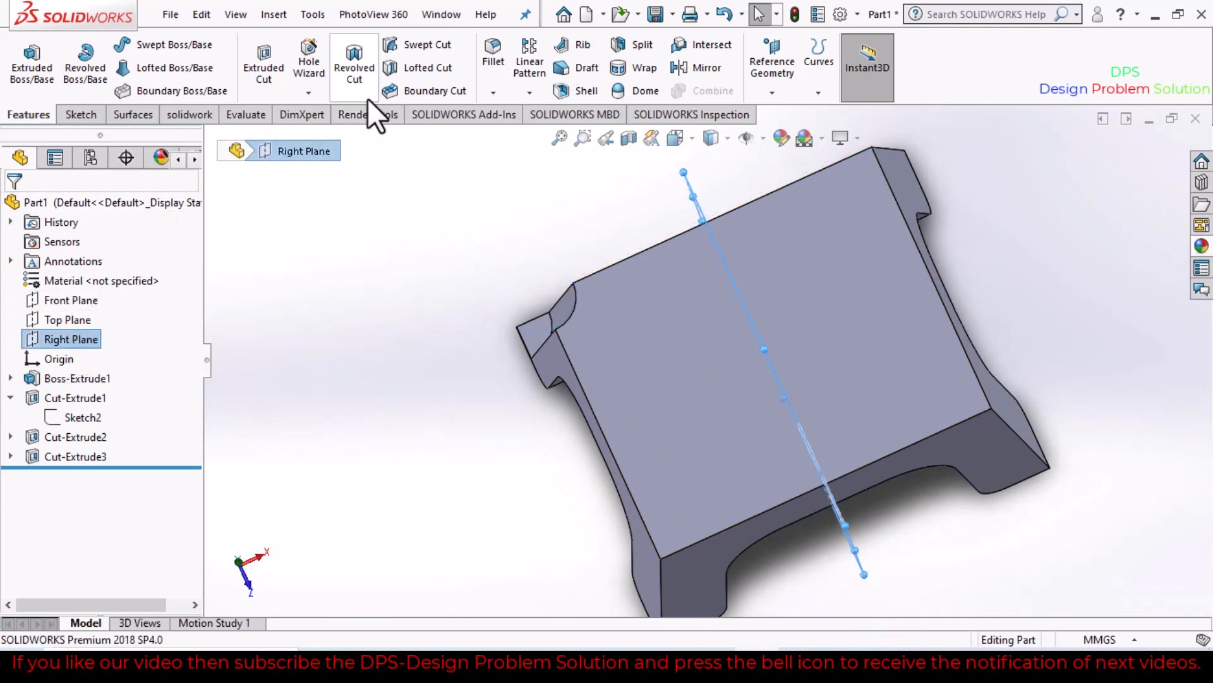
click(689, 68)
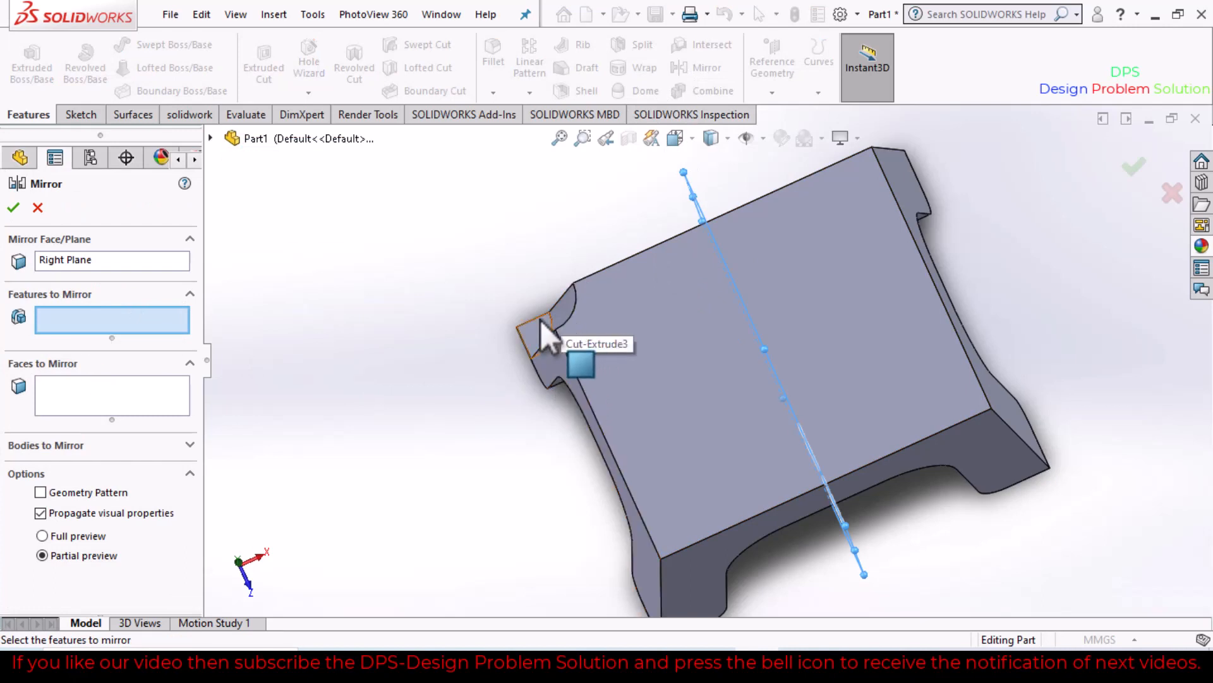
click(556, 321)
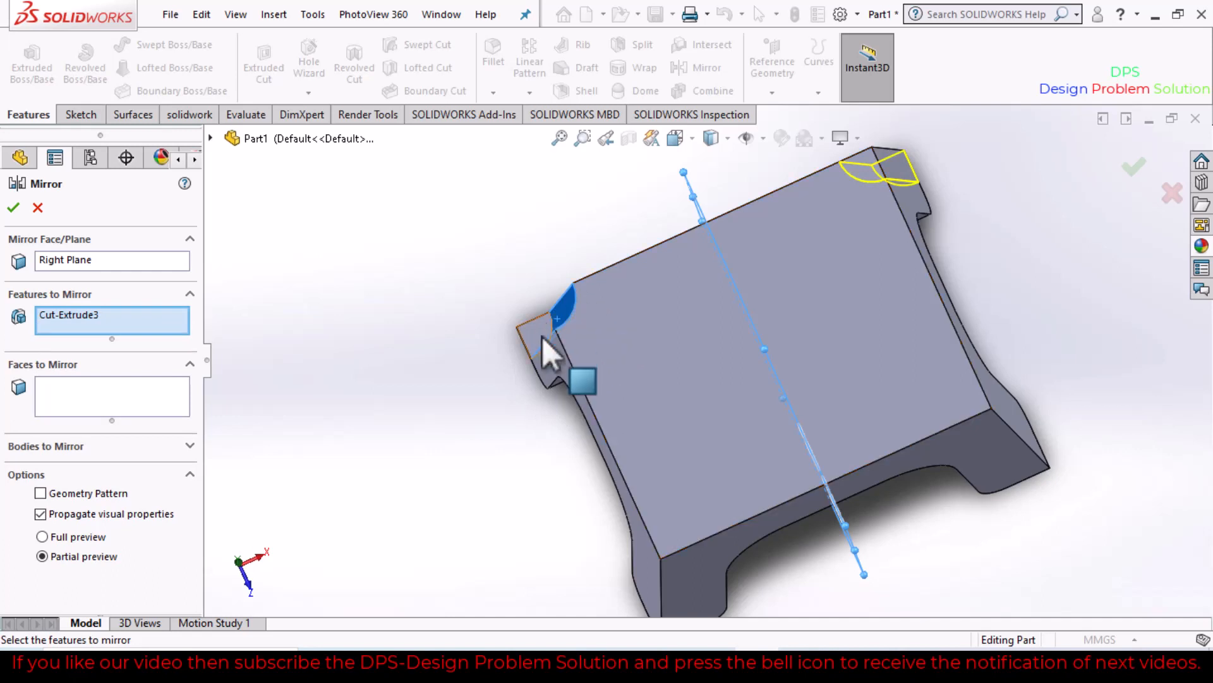
click(13, 207)
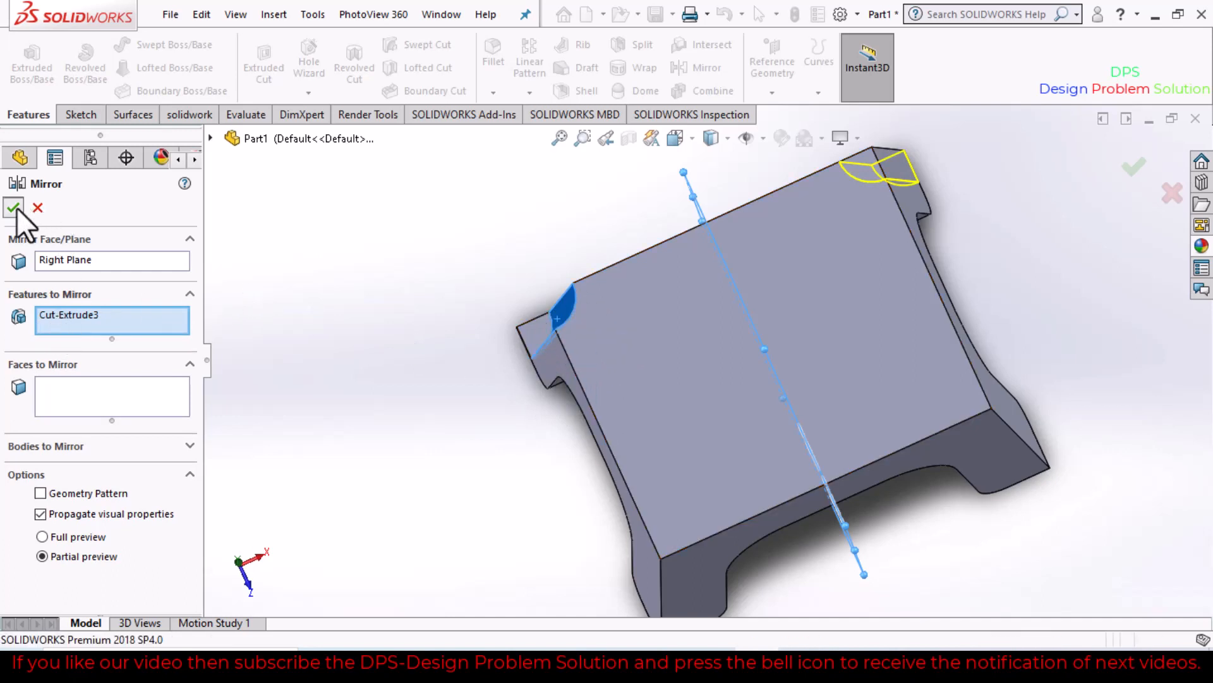
- Mirror both the original and the mirrored corner cut about the Front Plane
middle_drag(330, 347, 341, 323)
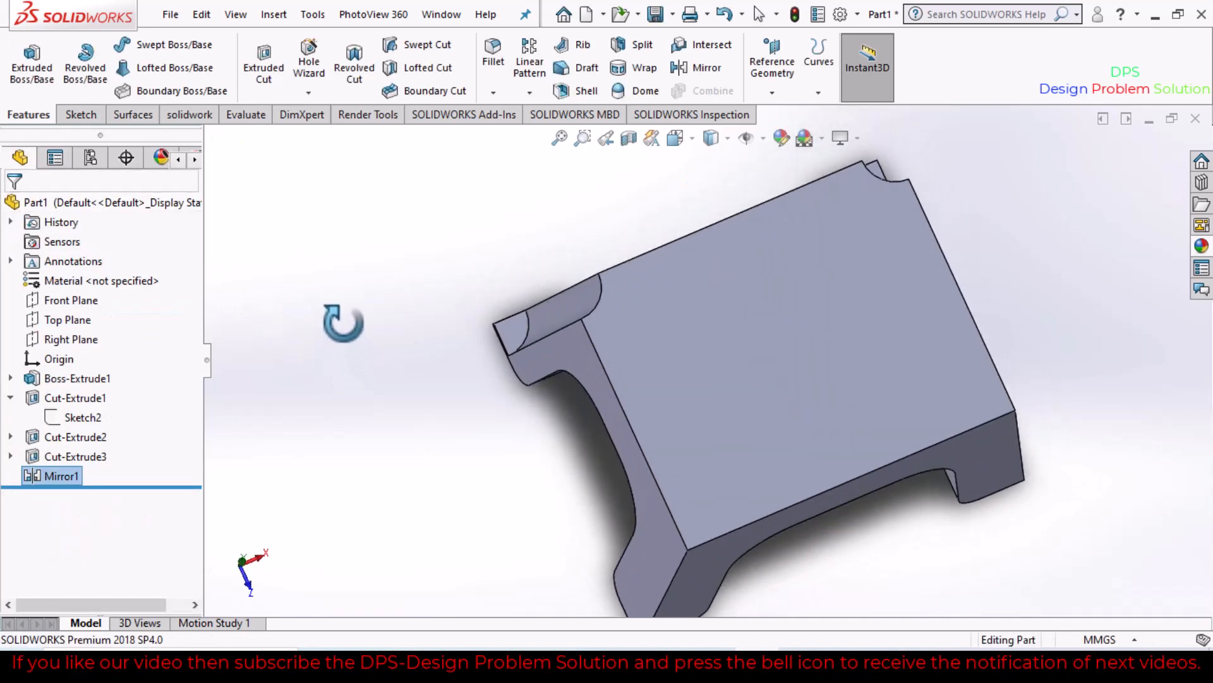
click(62, 304)
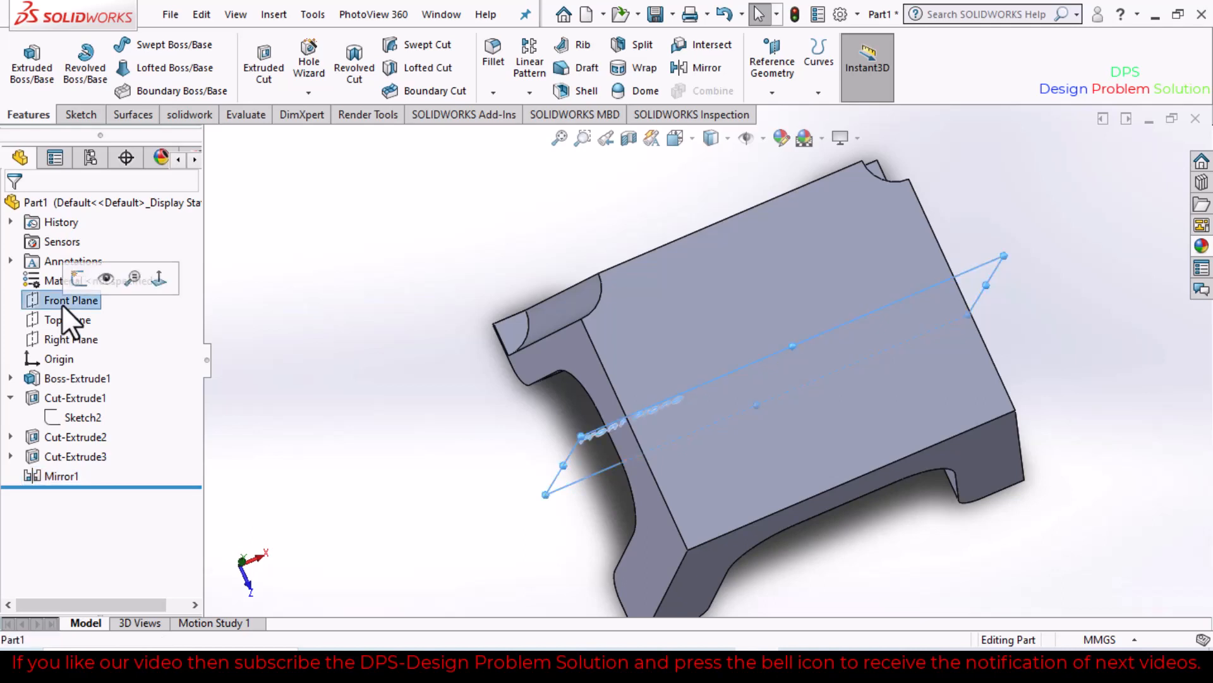
click(680, 66)
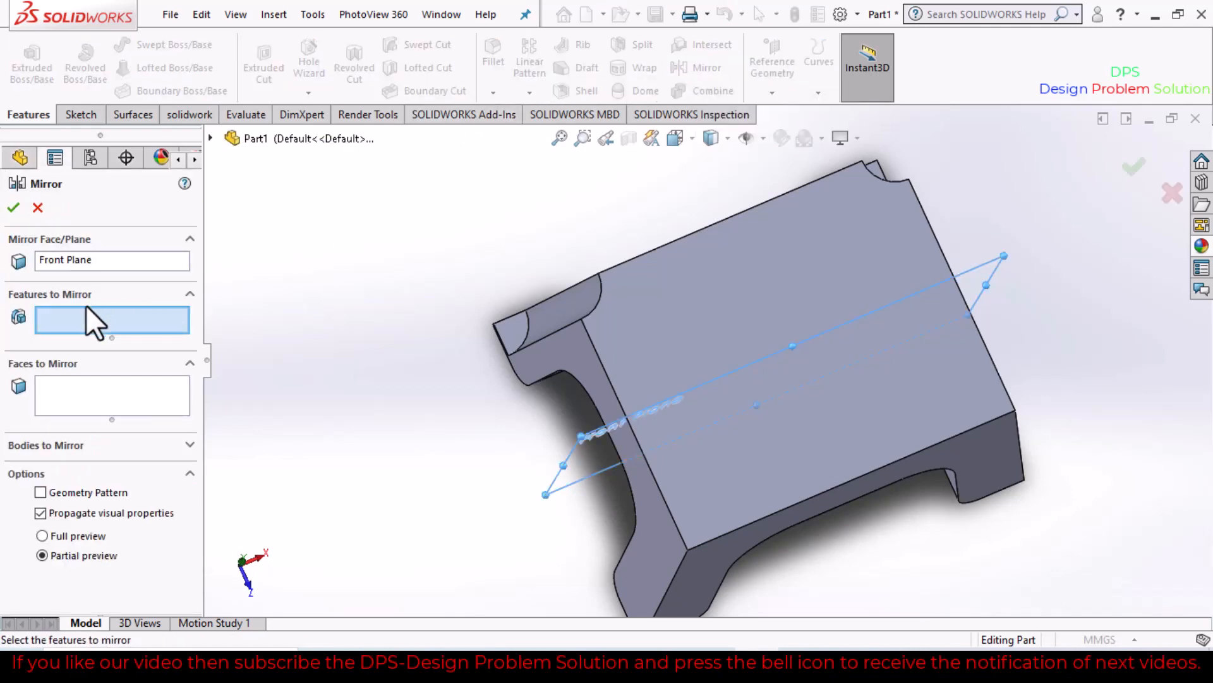
click(557, 311)
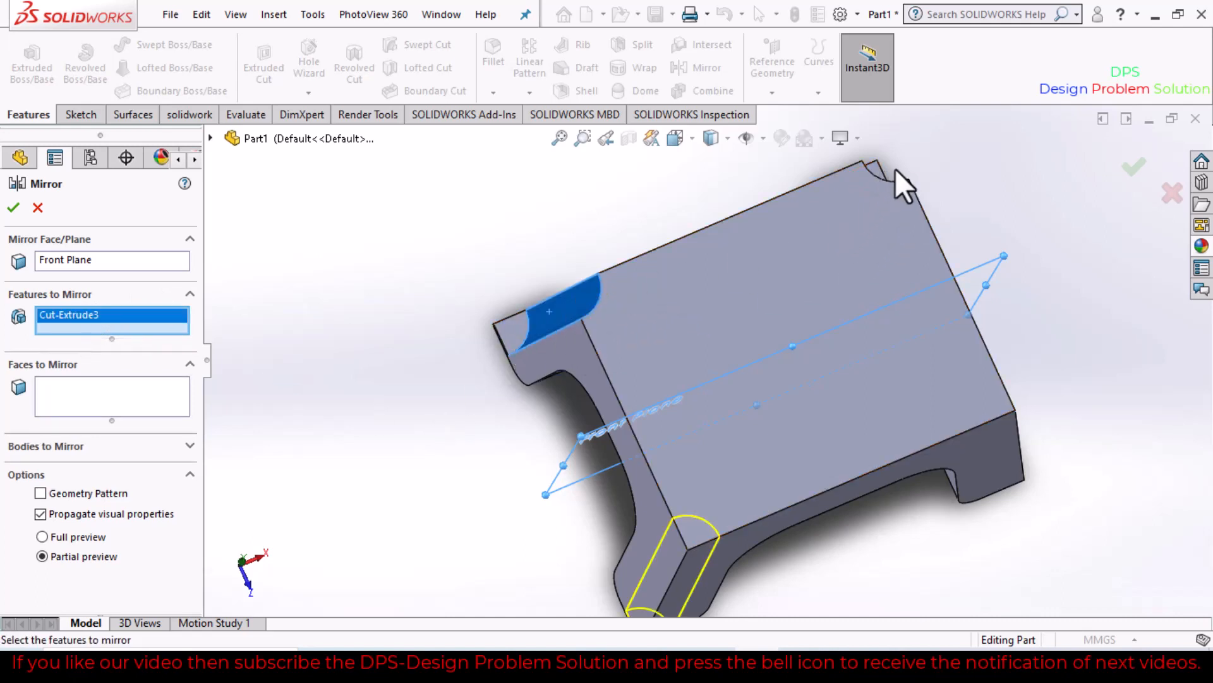
middle_drag(919, 178, 908, 204)
click(891, 189)
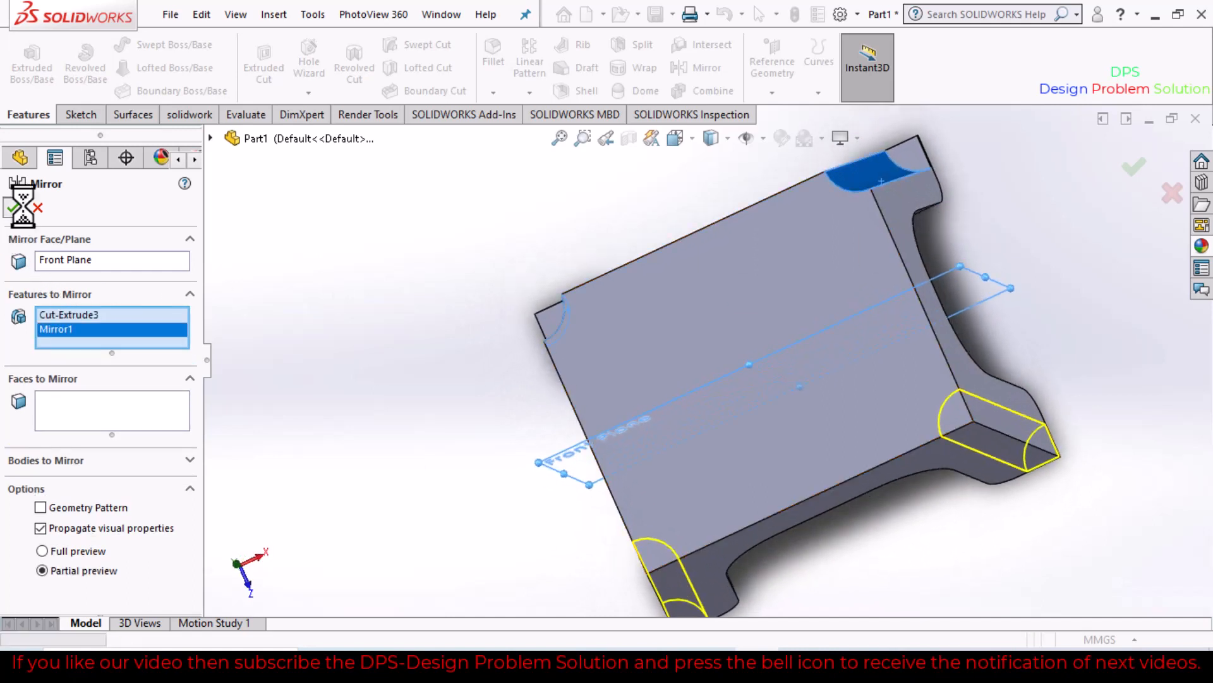
click(13, 208)
middle_drag(332, 407, 363, 328)
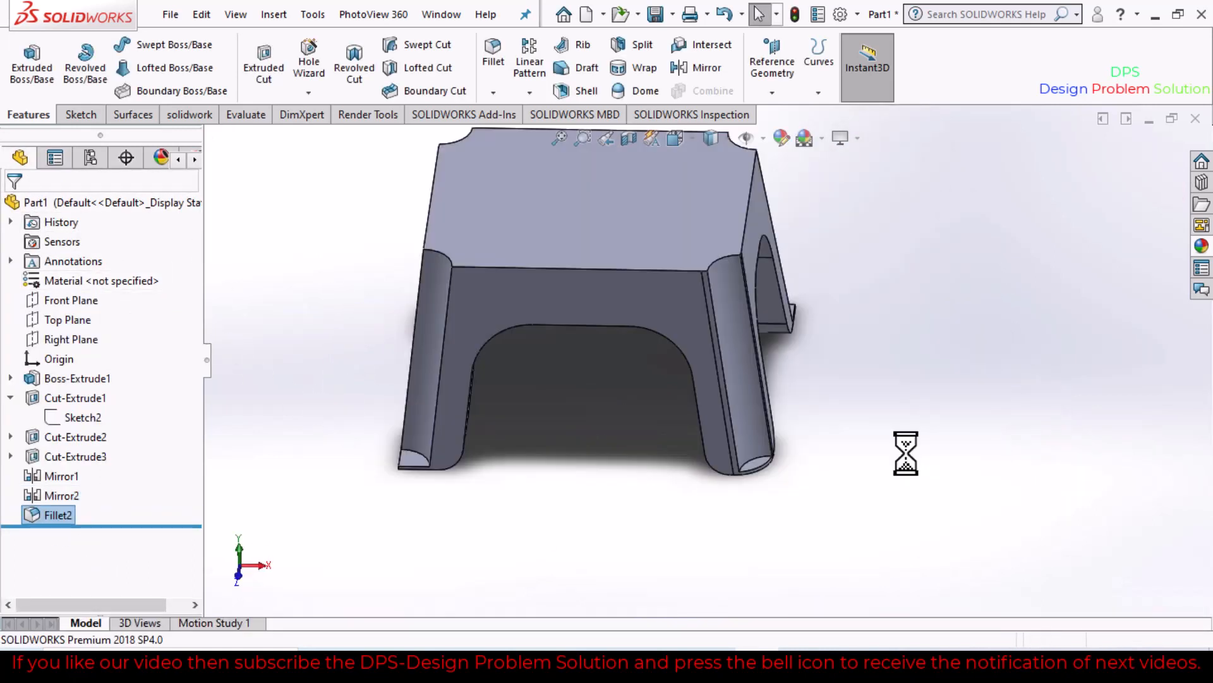
- Undo the last fillet on the foot corner
middle_drag(904, 453, 836, 347)
key(ctrl+z)
key(f)
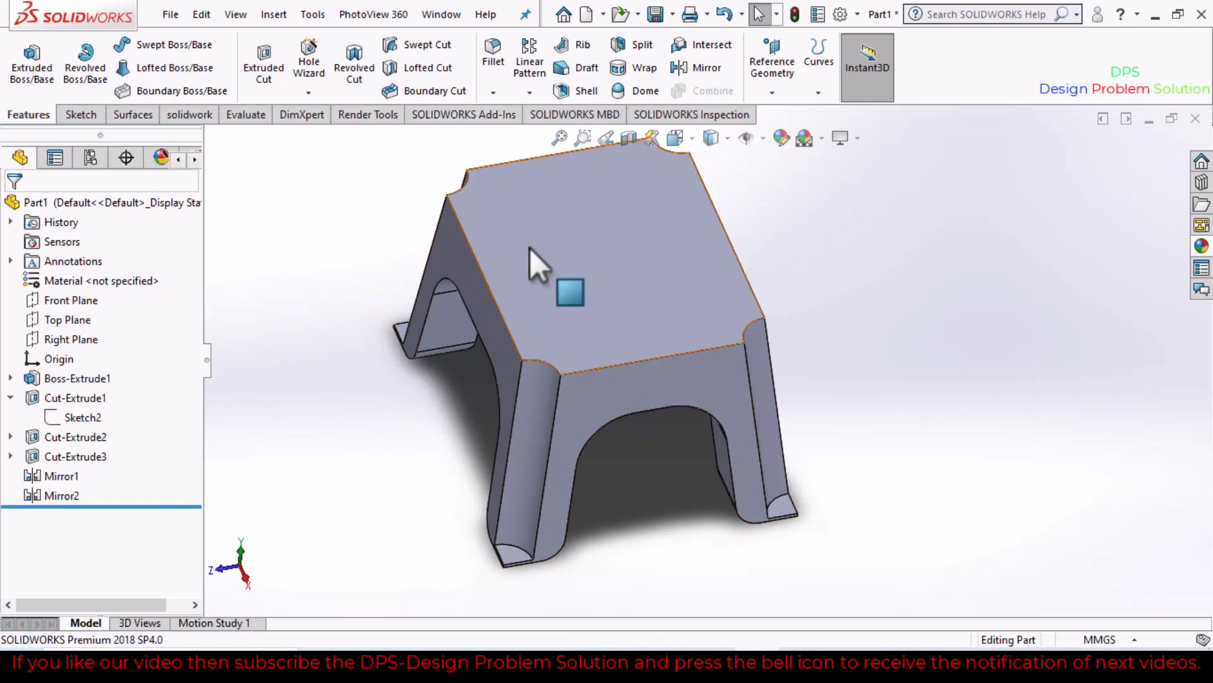
- Start a symmetric 30 mm fillet and select the short outer corner edges at the bottoms of two feet
click(493, 71)
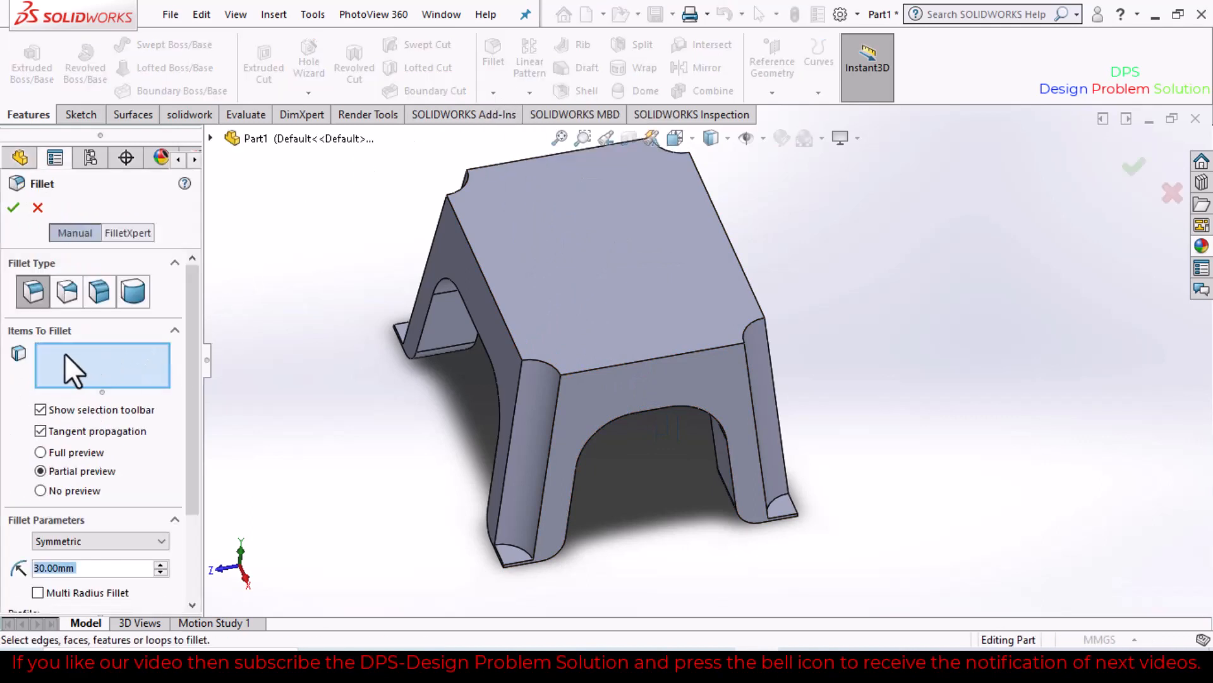
click(65, 354)
scroll(510, 574, down, 10)
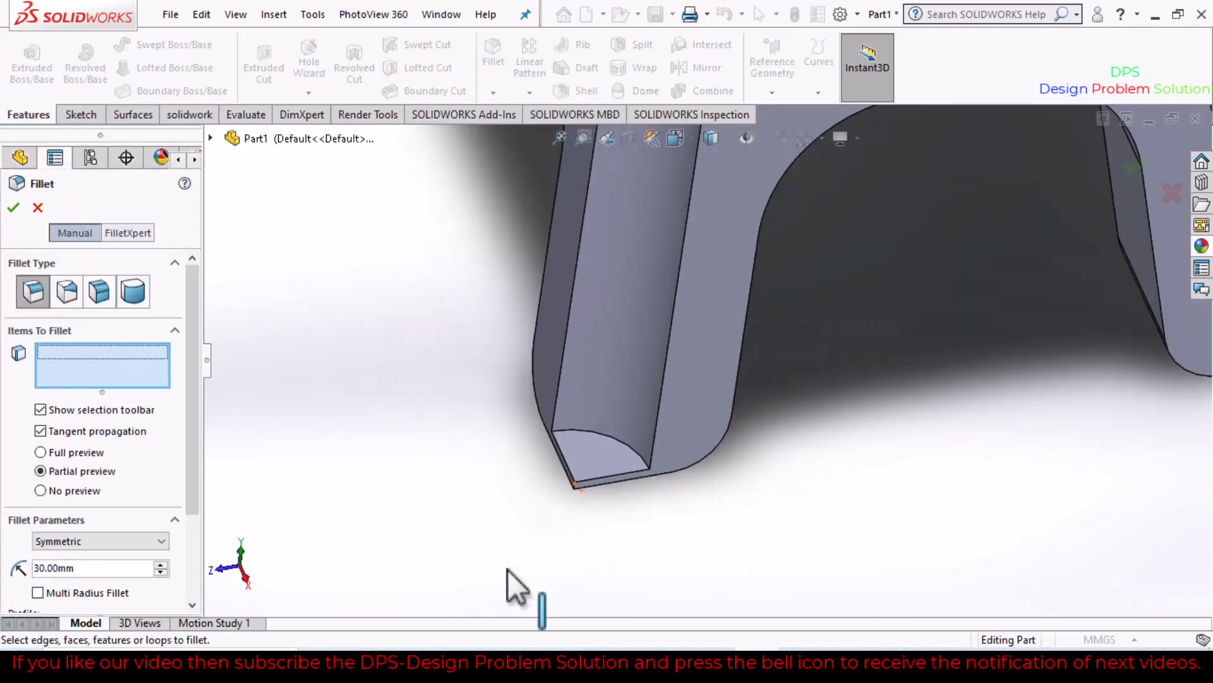
scroll(791, 367, up, 4)
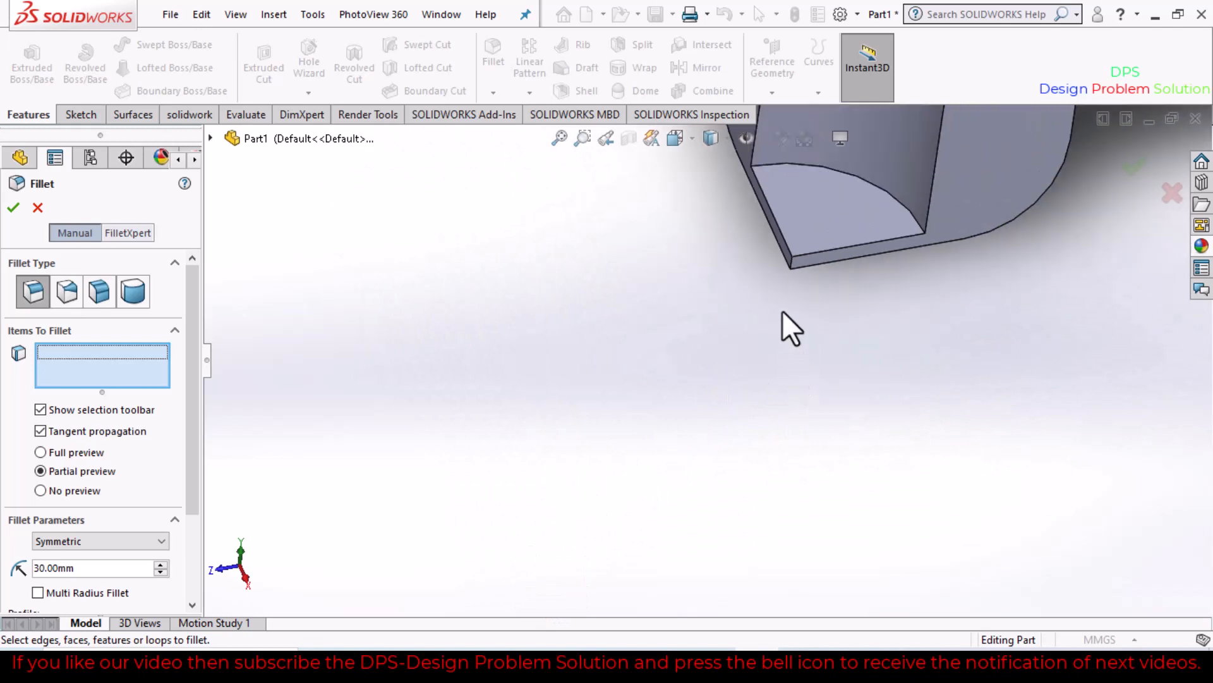
click(792, 263)
middle_drag(793, 260, 942, 360)
scroll(977, 297, down, 4)
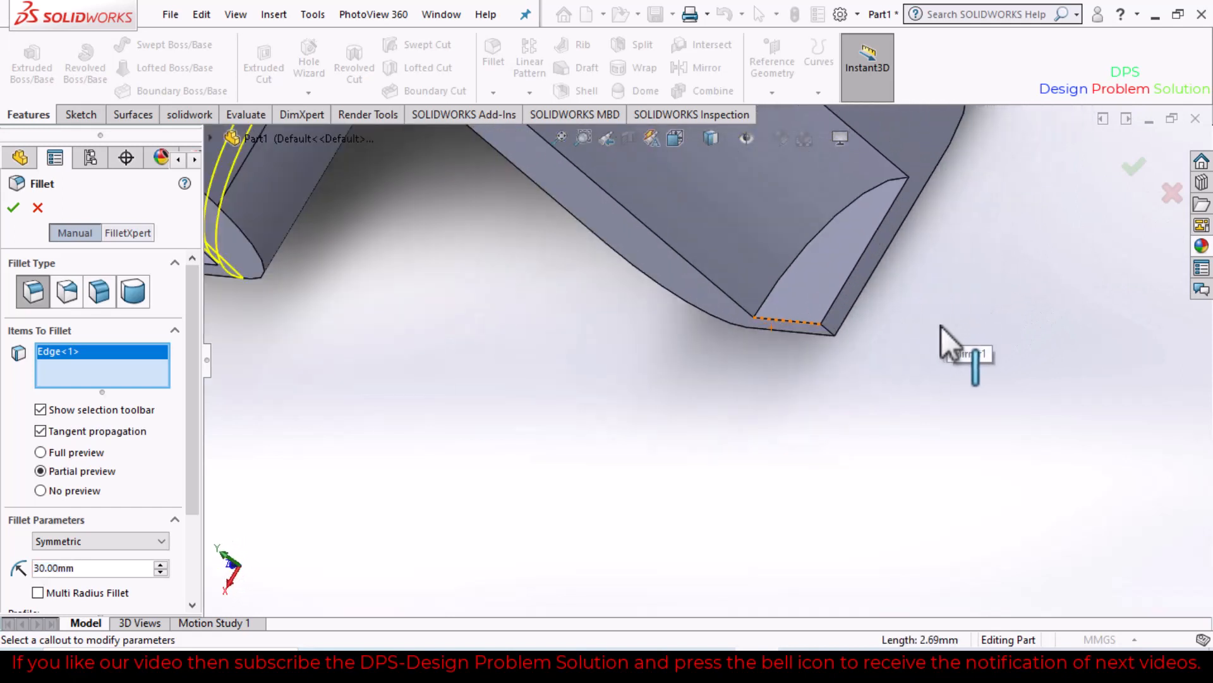
click(830, 328)
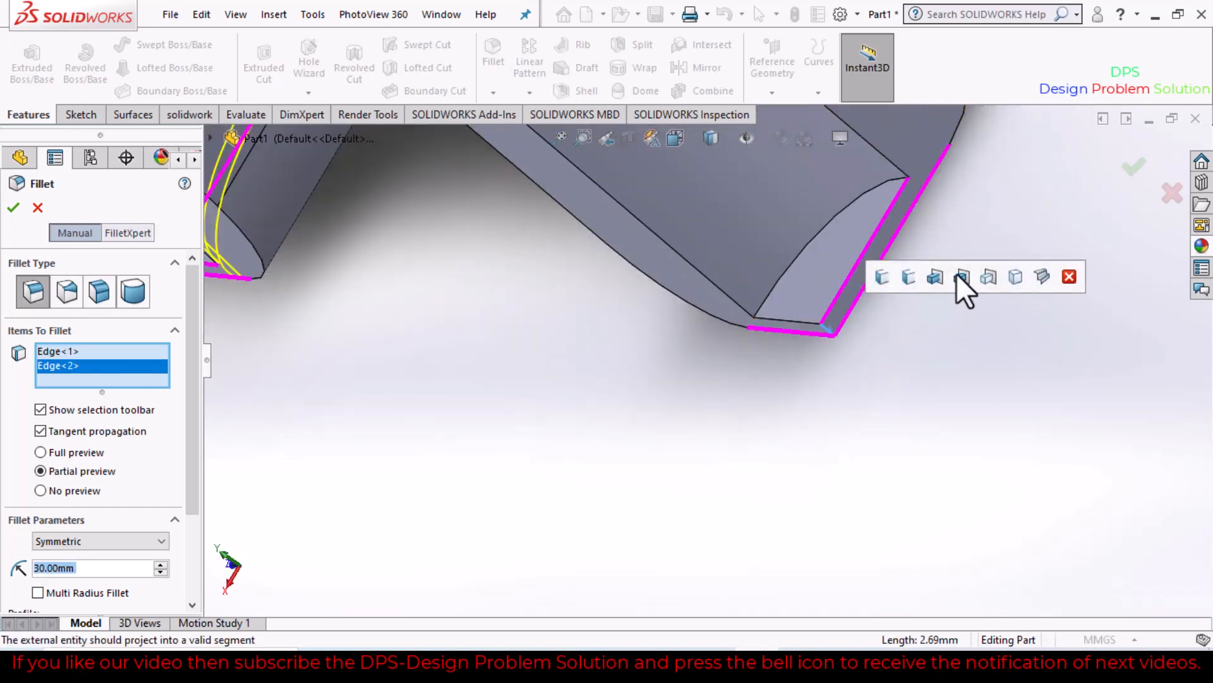
scroll(957, 253, up, 6)
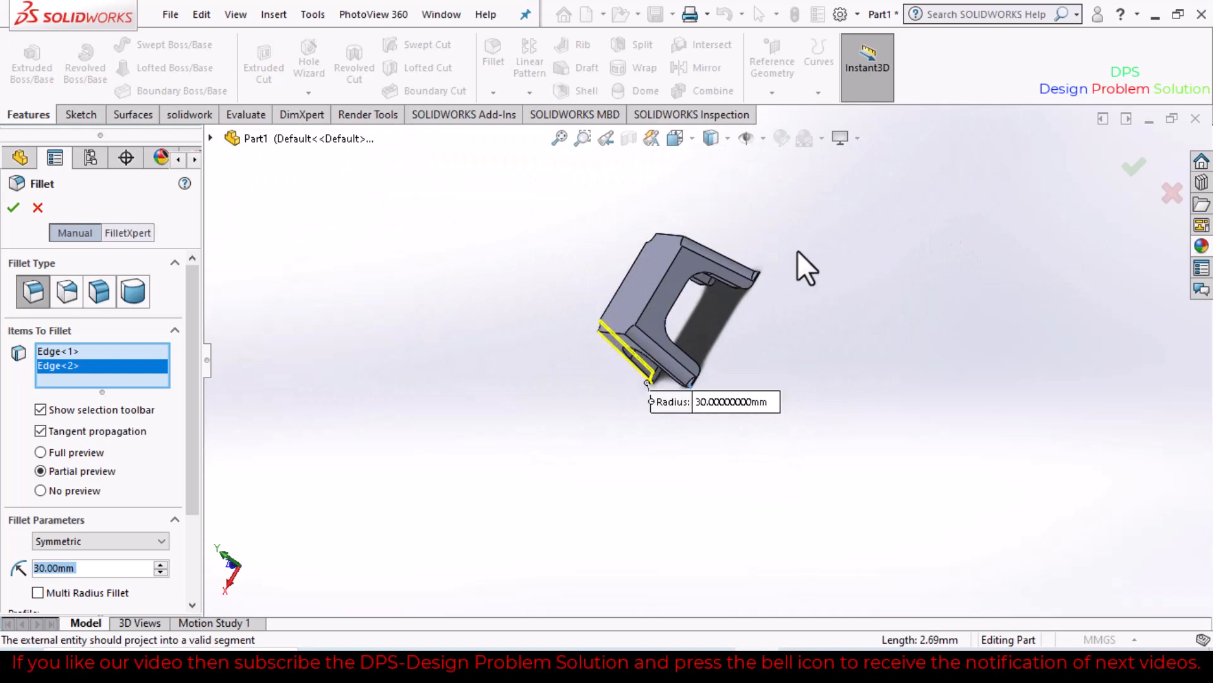
middle_drag(798, 251, 750, 428)
scroll(733, 353, down, 8)
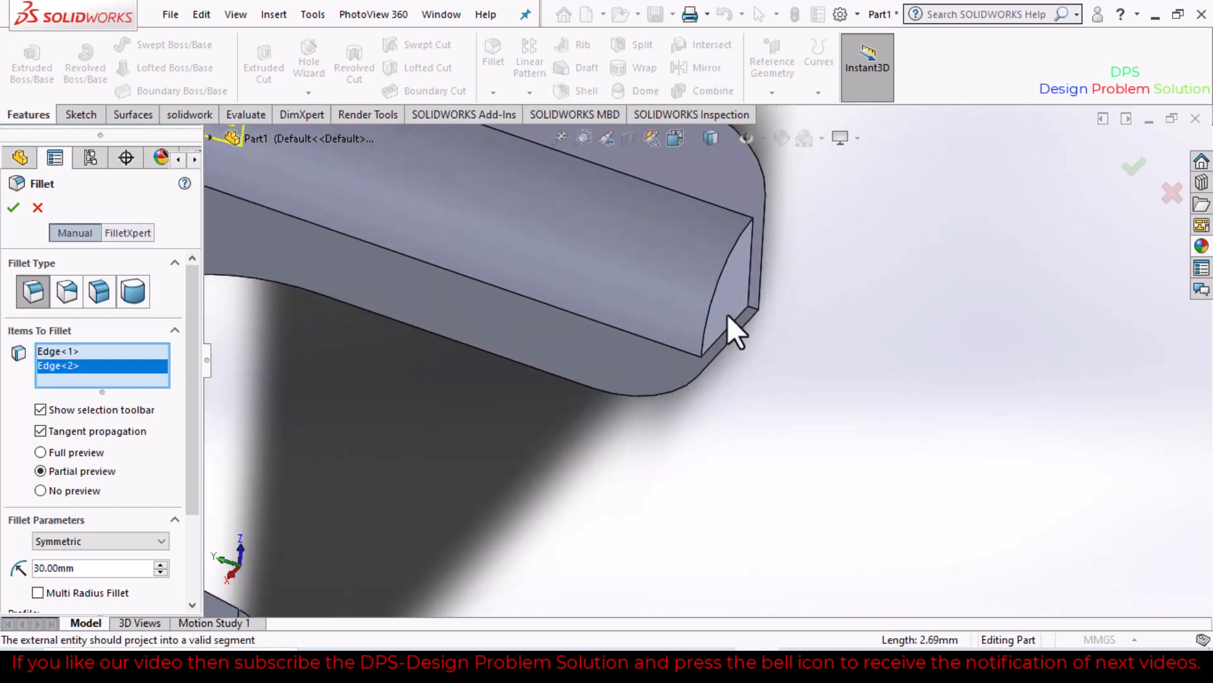
click(757, 313)
scroll(790, 288, up, 3)
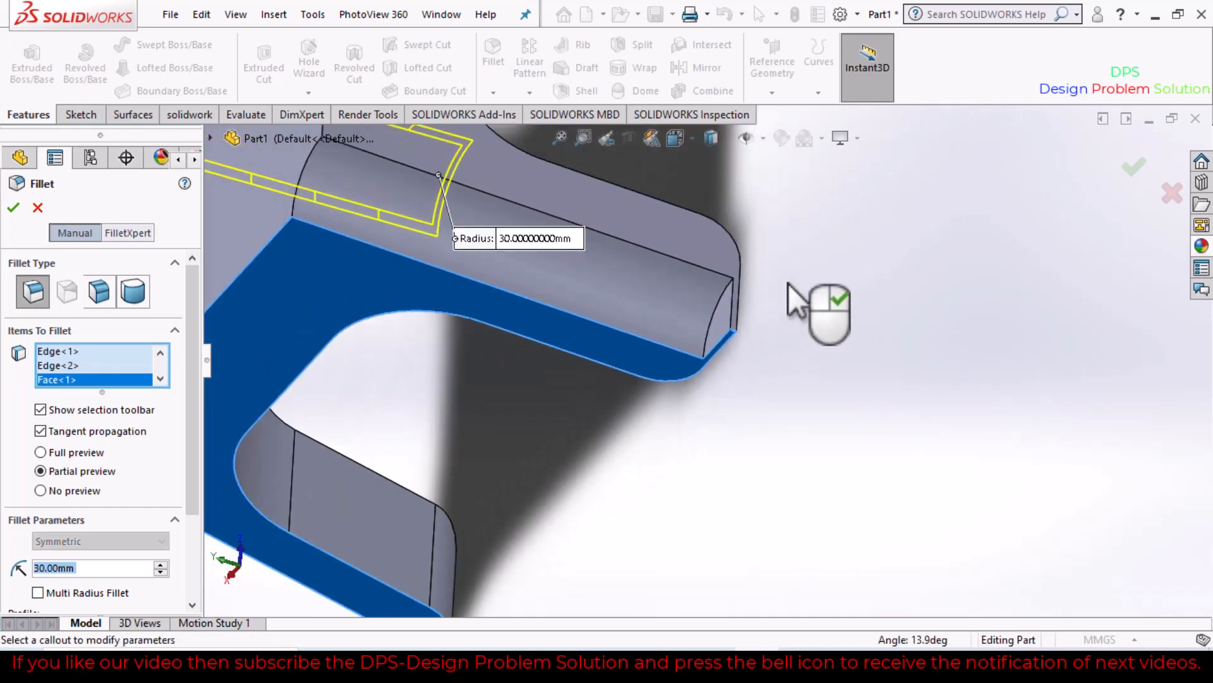
scroll(786, 285, up, 4)
middle_drag(766, 285, 689, 274)
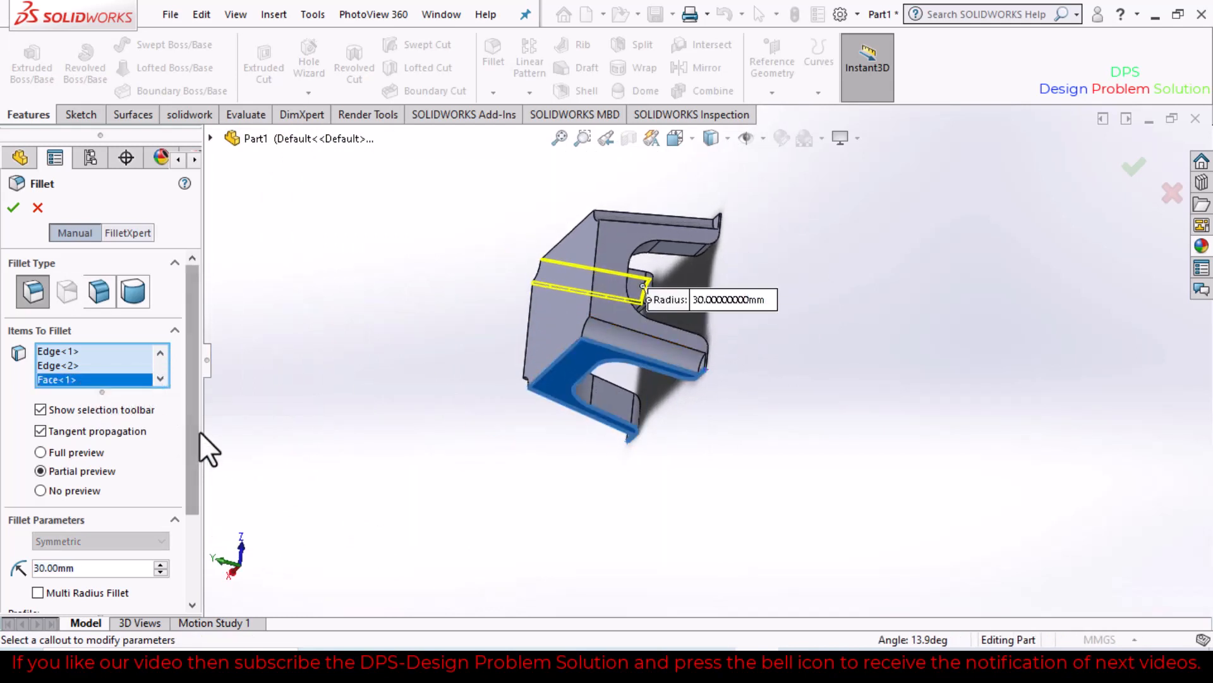
key(Delete)
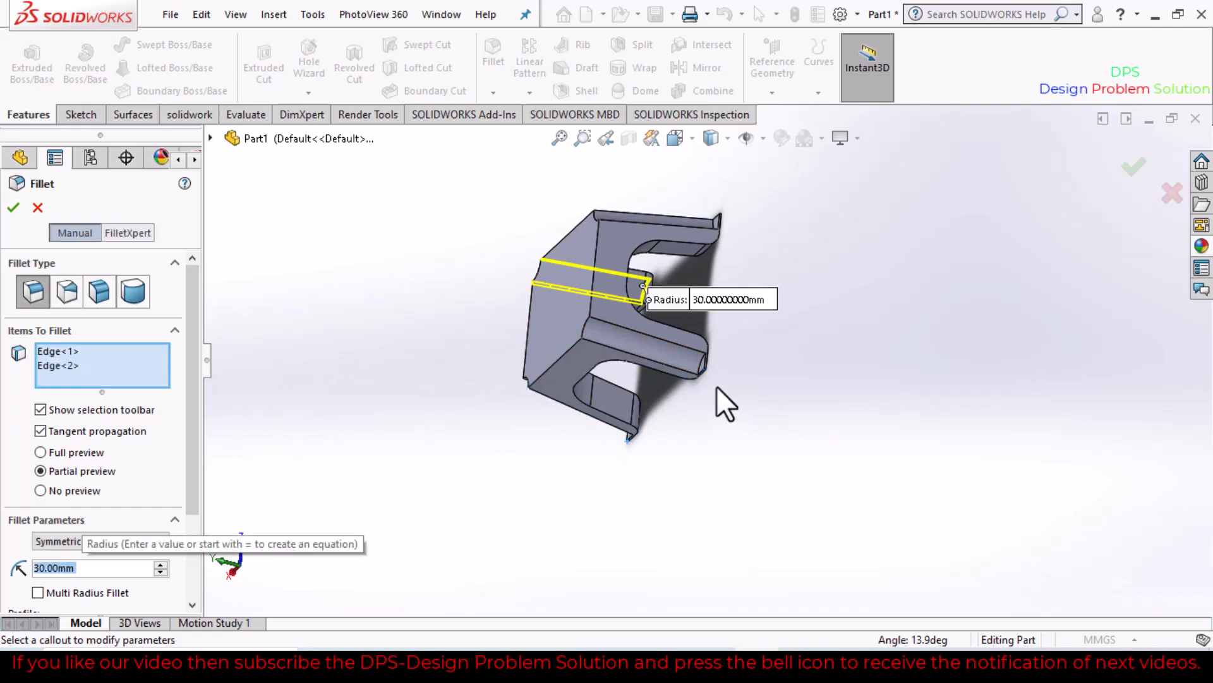
- Add the short outer corner edges of the remaining two feet and apply the 30 mm fillet to all four
scroll(717, 387, down, 6)
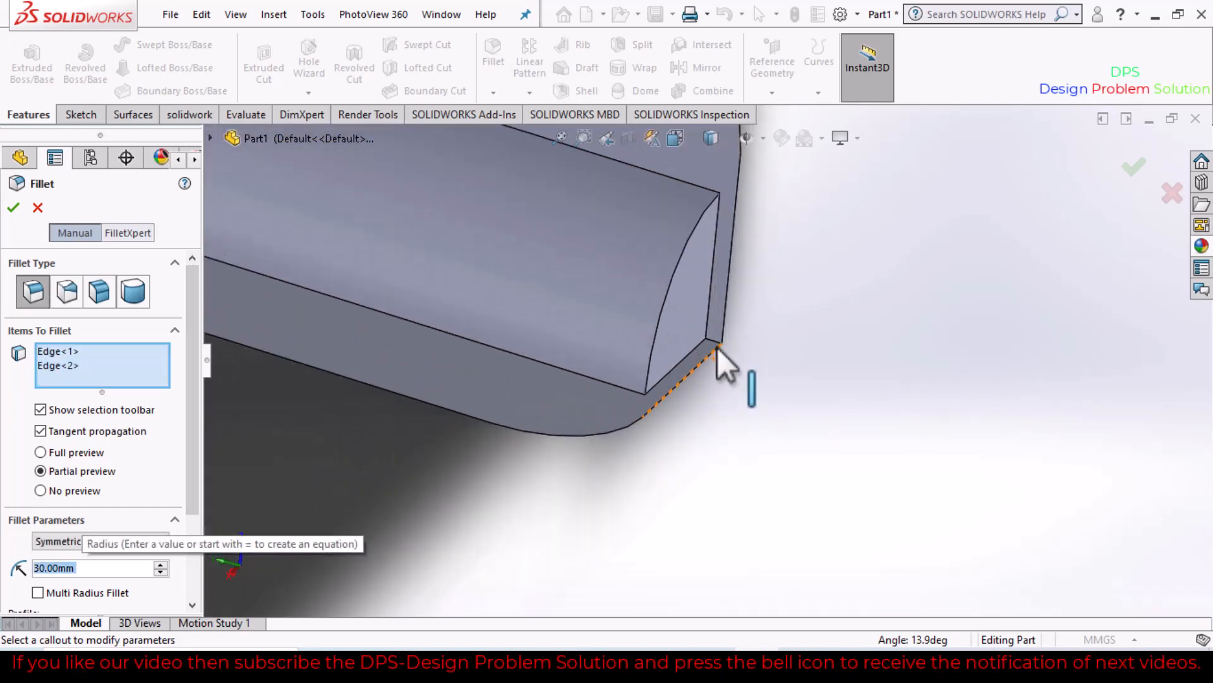
scroll(716, 346, down, 1)
click(715, 339)
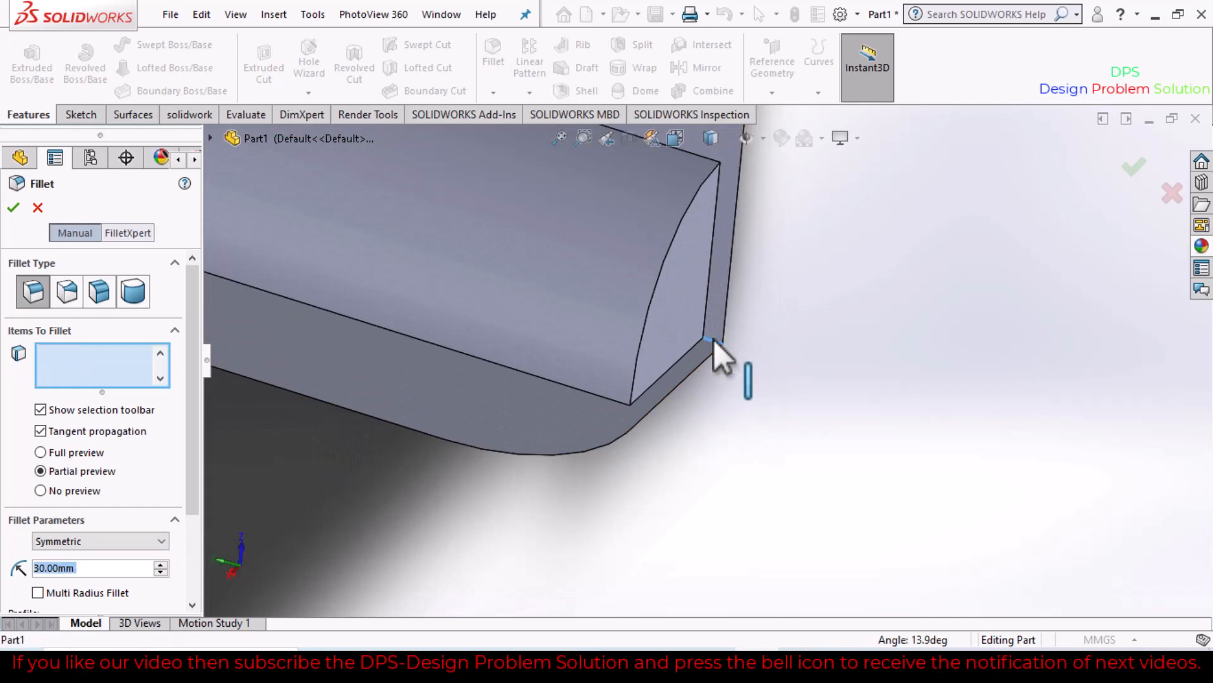
middle_drag(743, 321, 719, 222)
scroll(727, 310, down, 5)
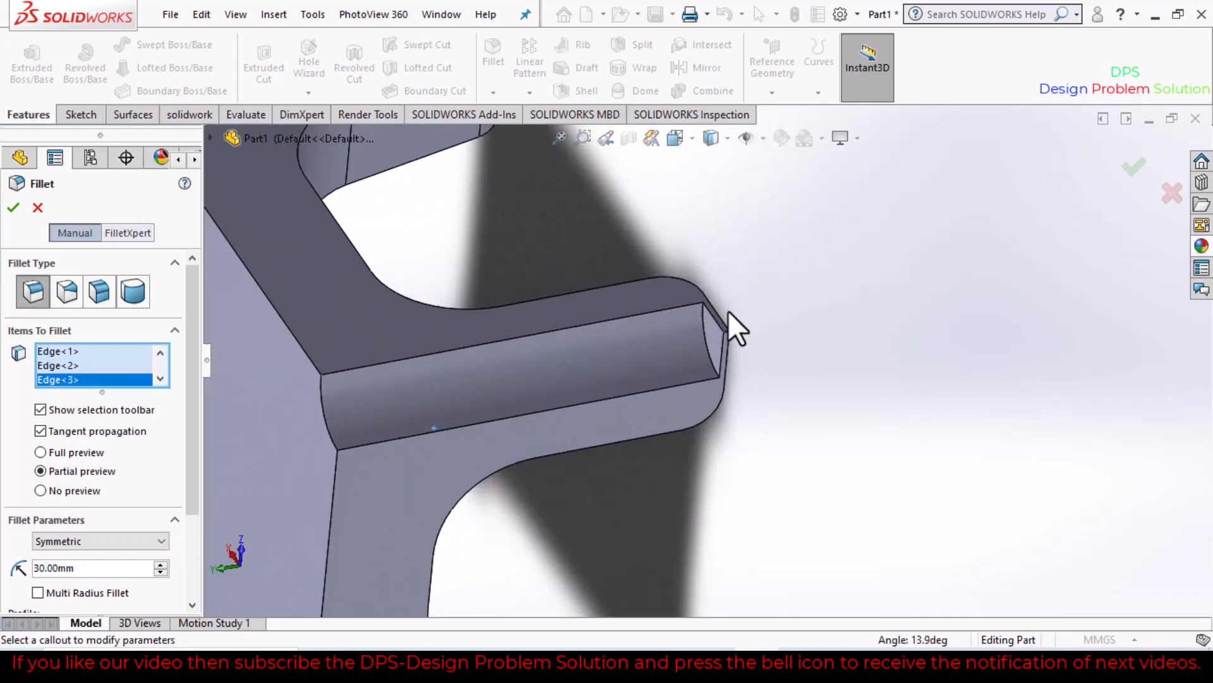
click(720, 349)
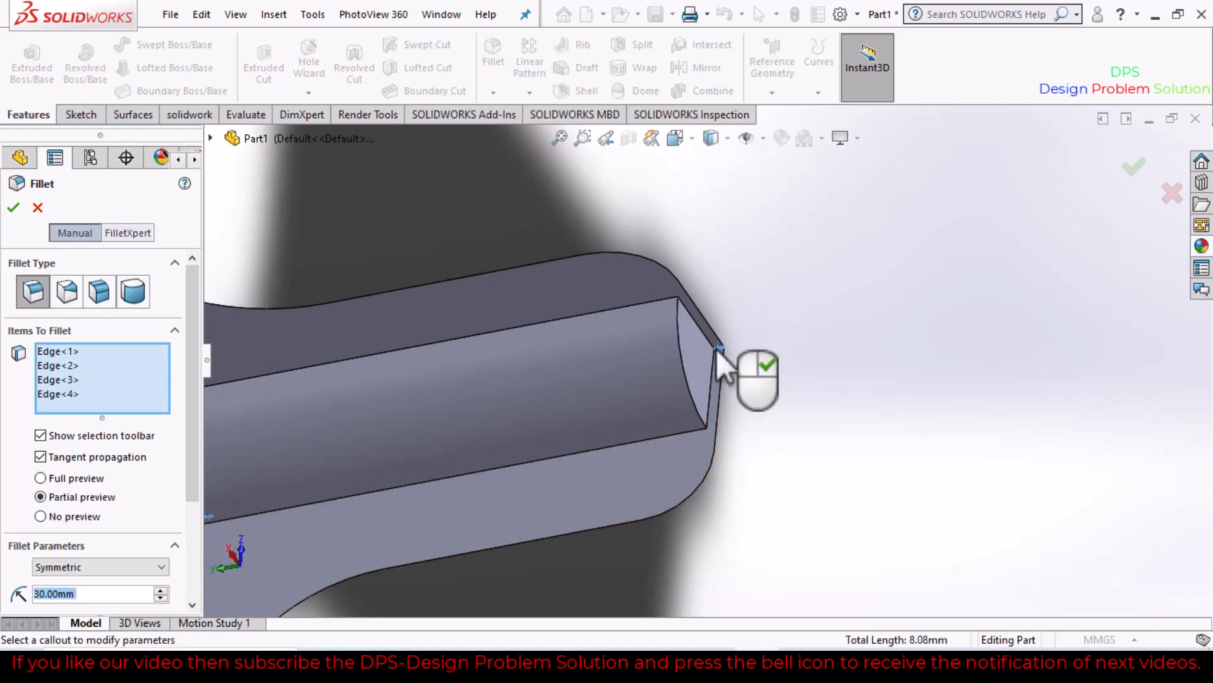
double_click(64, 597)
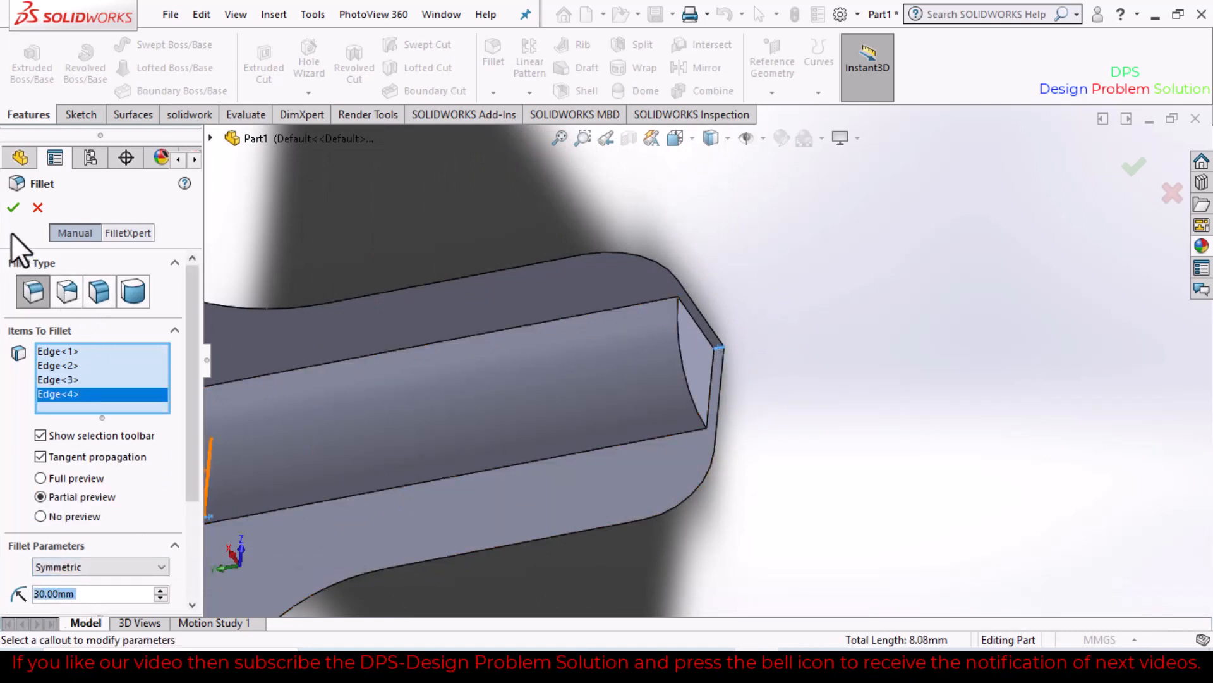
click(14, 208)
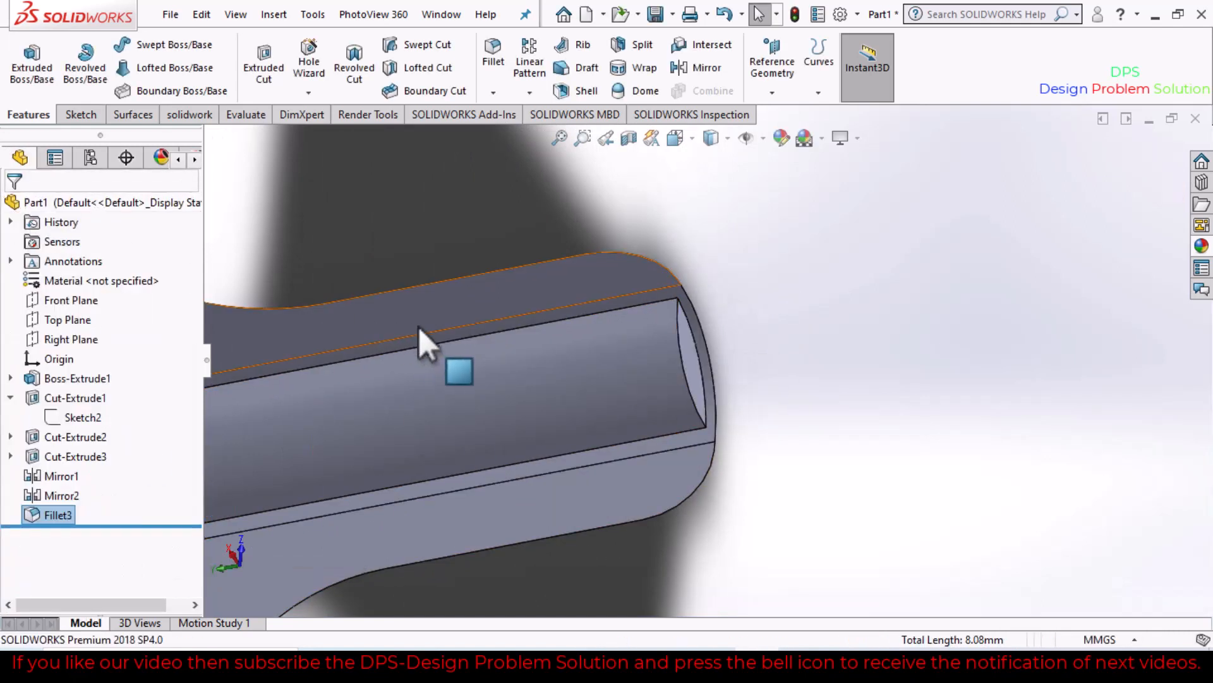
- Start a fillet on three outer edges of the seat's top face: one long edge and both short edges
scroll(436, 348, down, 3)
scroll(455, 379, up, 6)
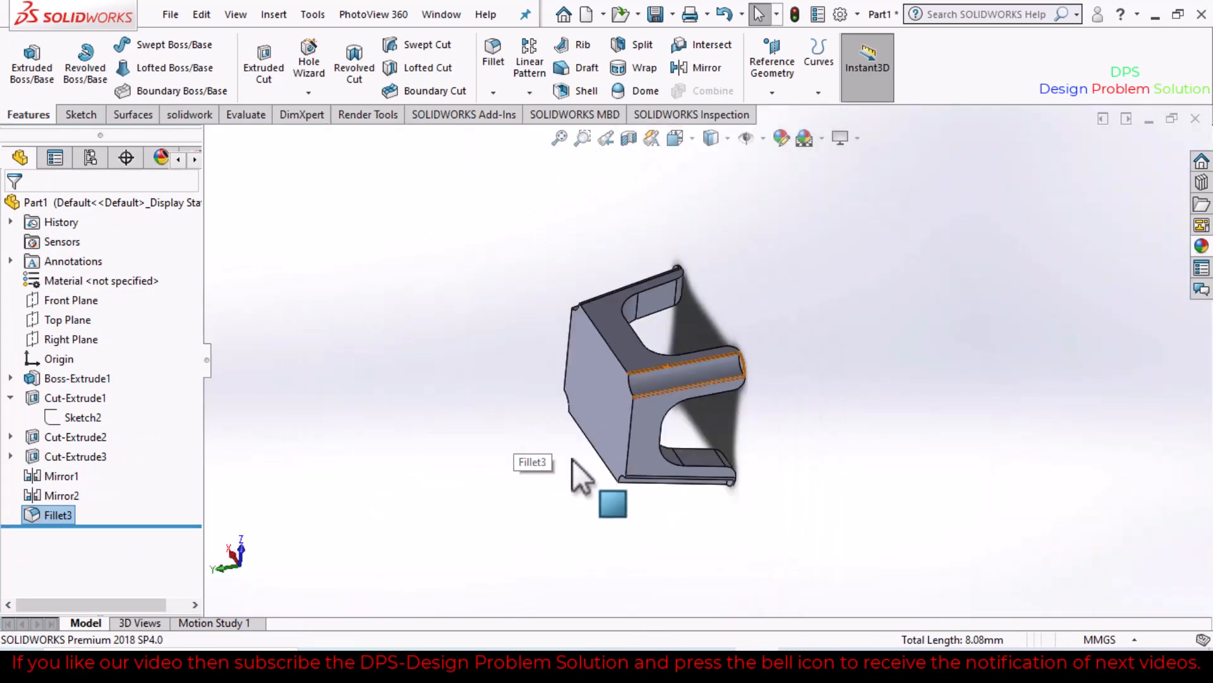
middle_drag(573, 460, 664, 340)
scroll(658, 361, down, 3)
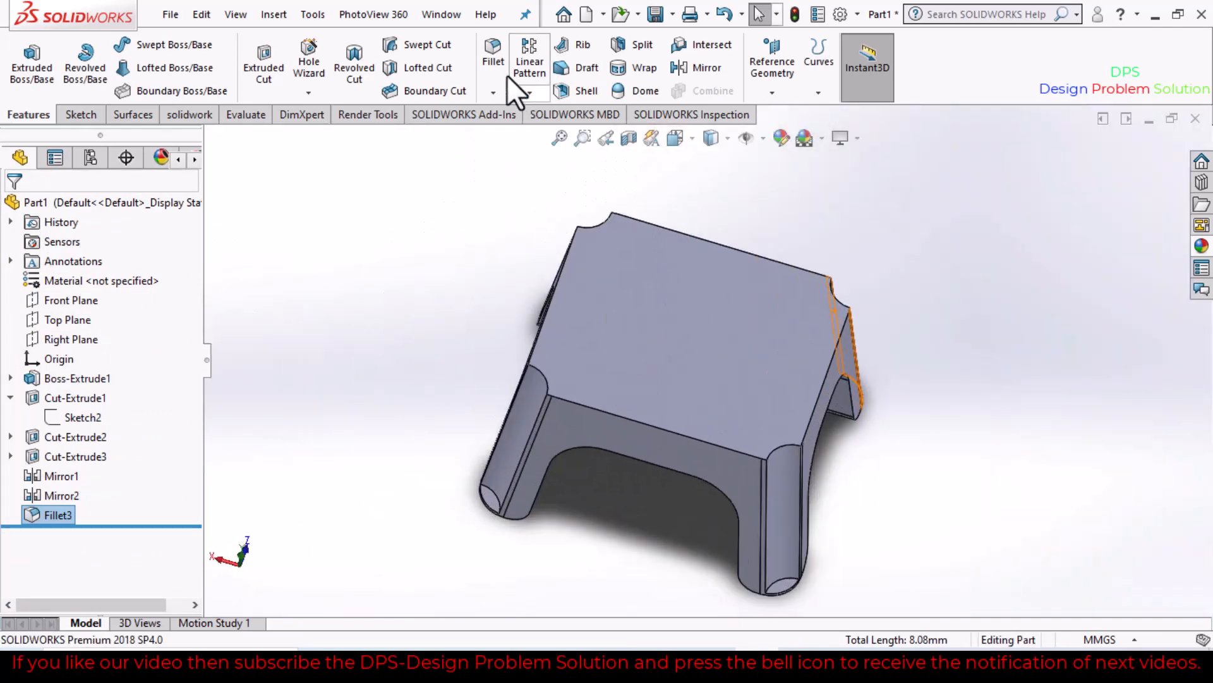
click(492, 60)
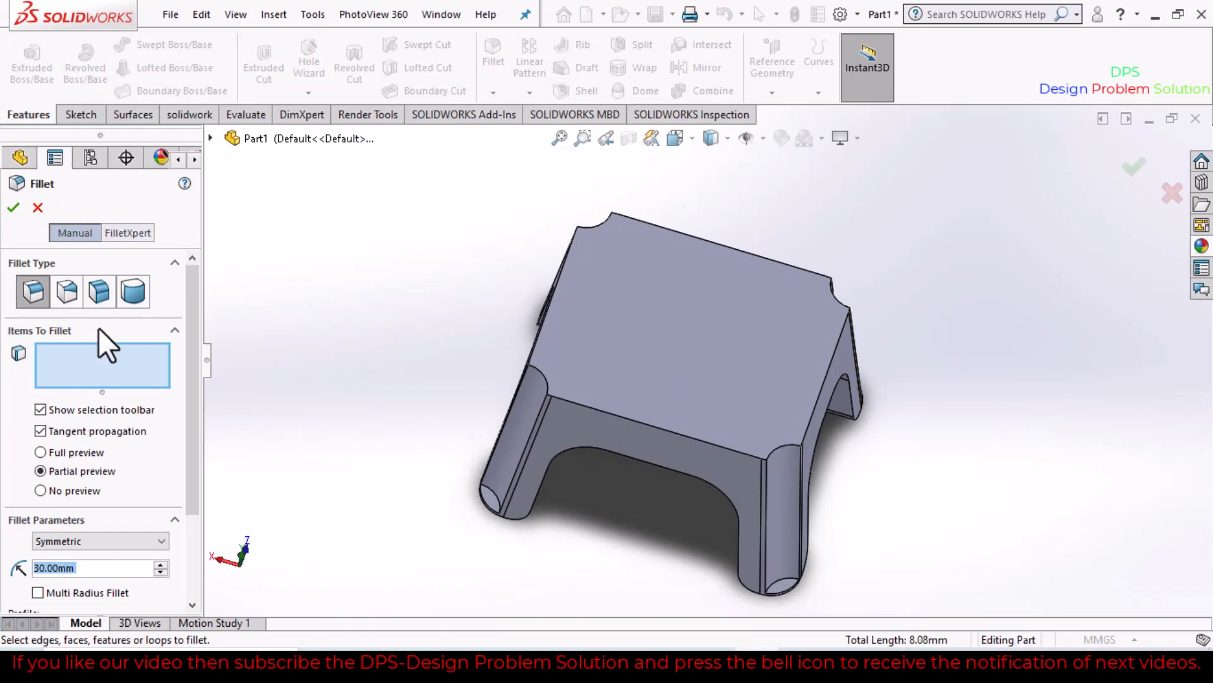
click(607, 414)
click(817, 397)
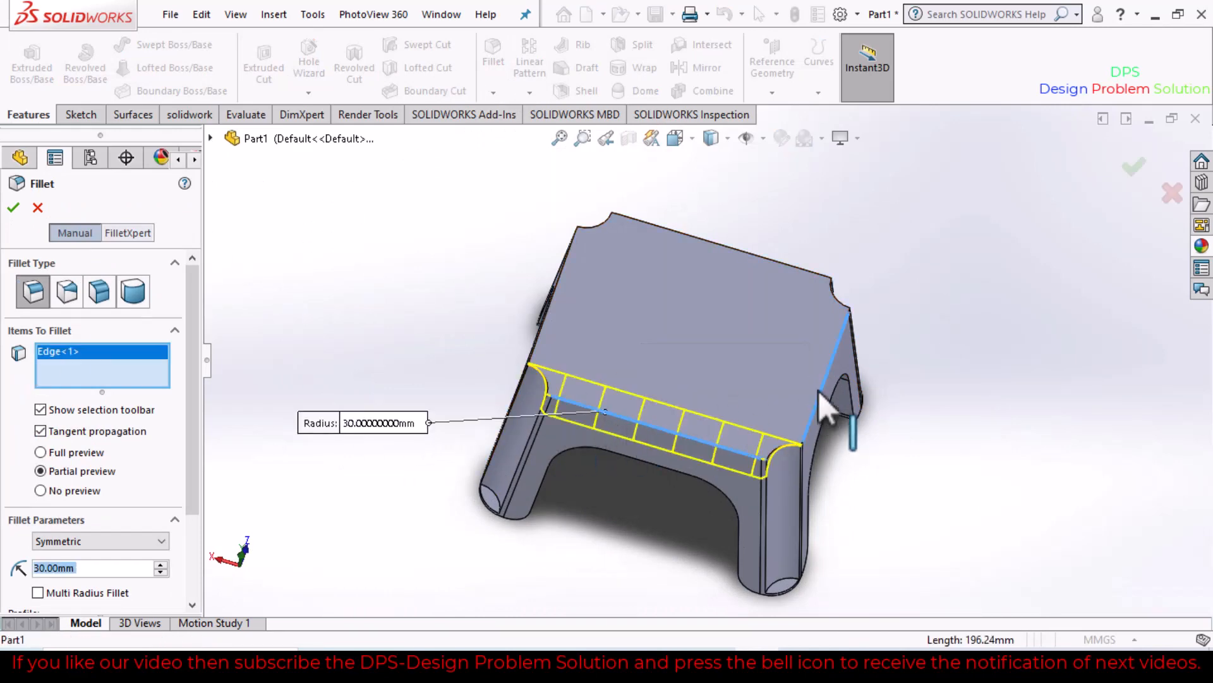
click(555, 294)
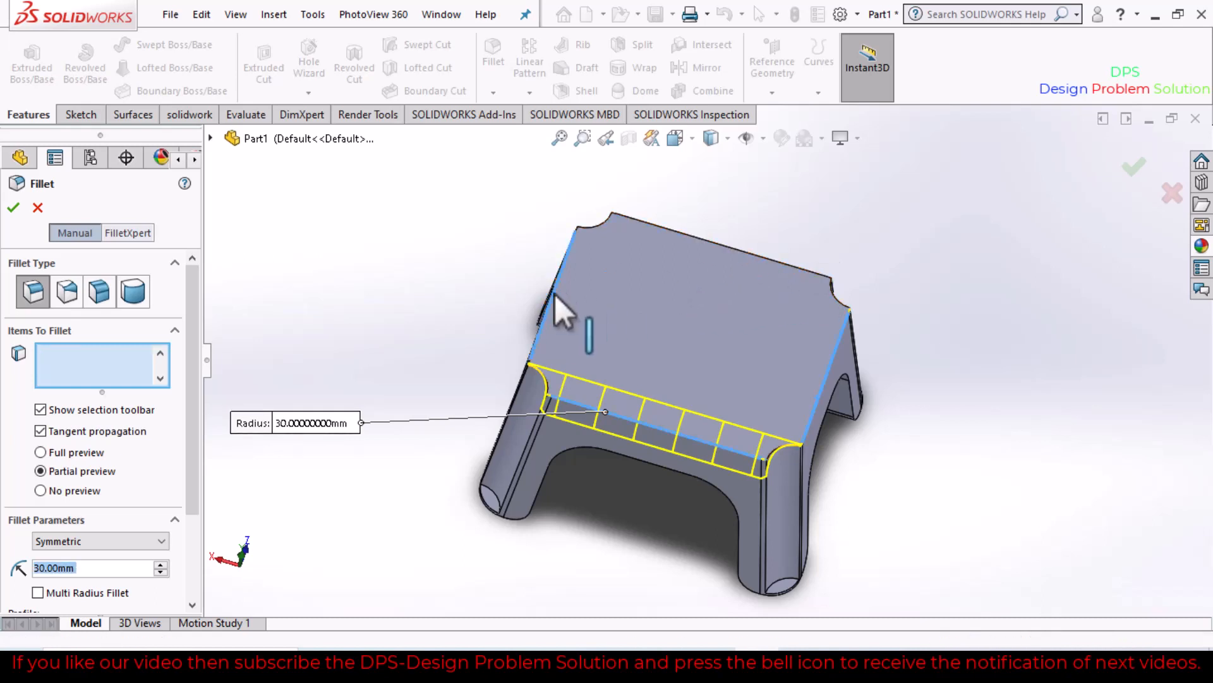
- Set the fillet radius to 25 mm and apply it to the three selected top edges
click(96, 568)
key(BackSpace)
key(BackSpace)
key(BackSpace)
key(BackSpace)
key(BackSpace)
key(BackSpace)
key(BackSpace)
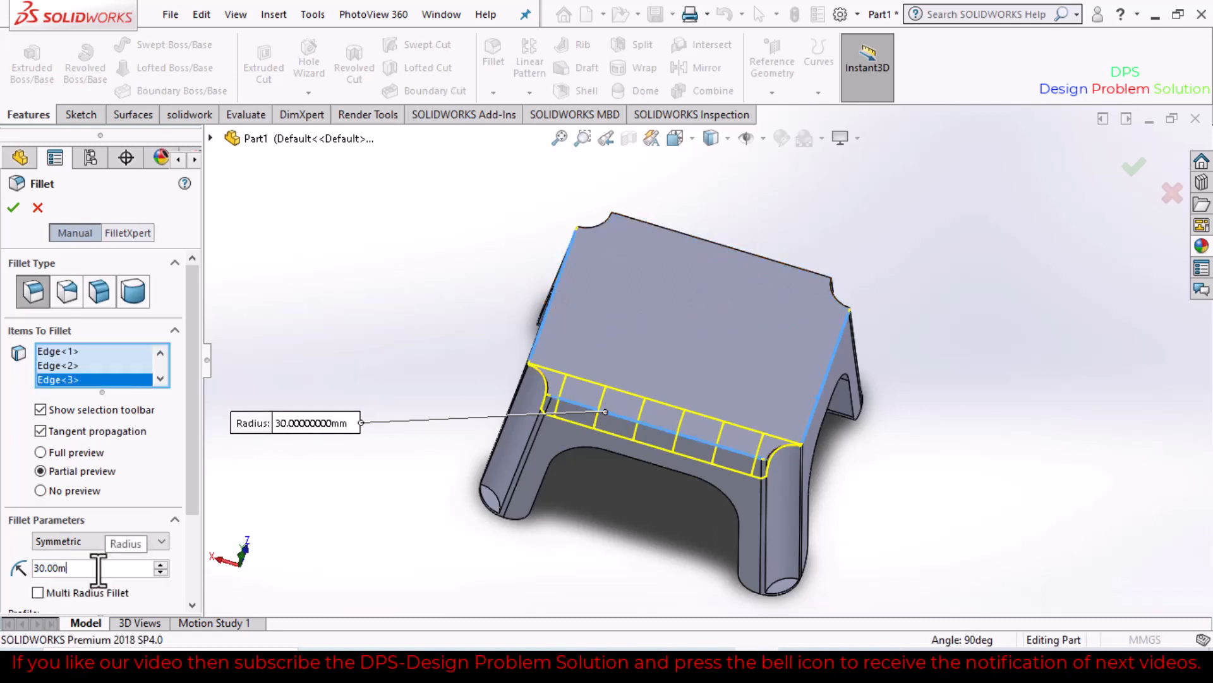
text(25)
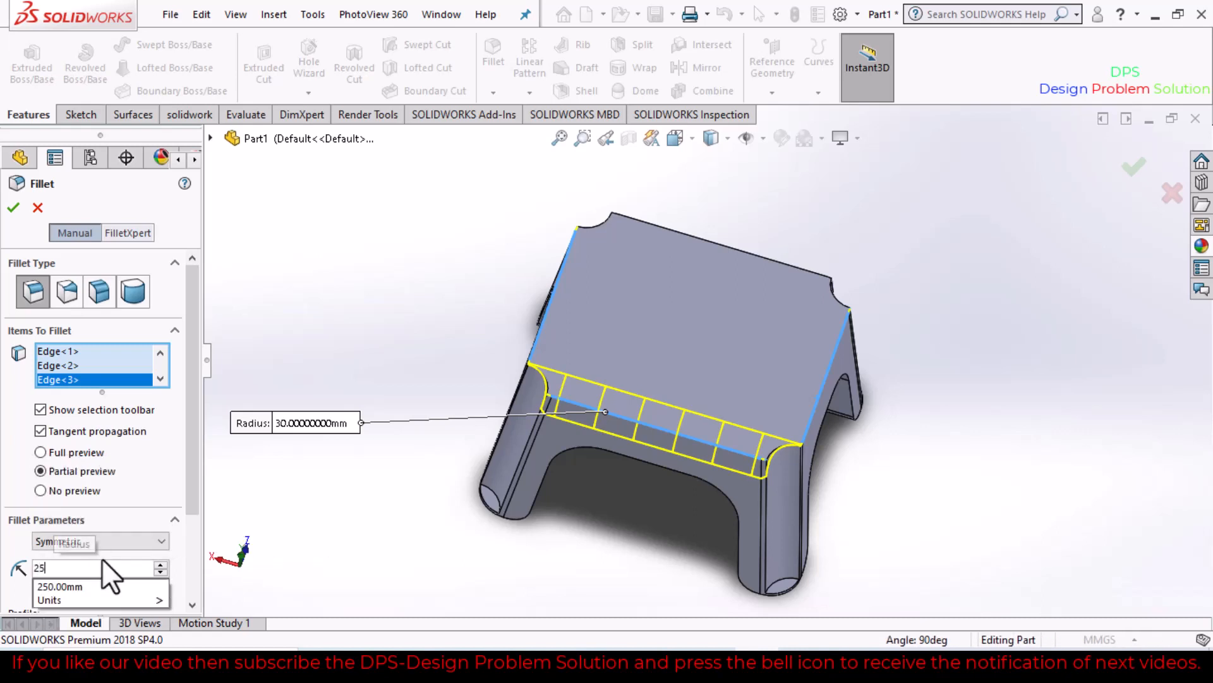
key(Return)
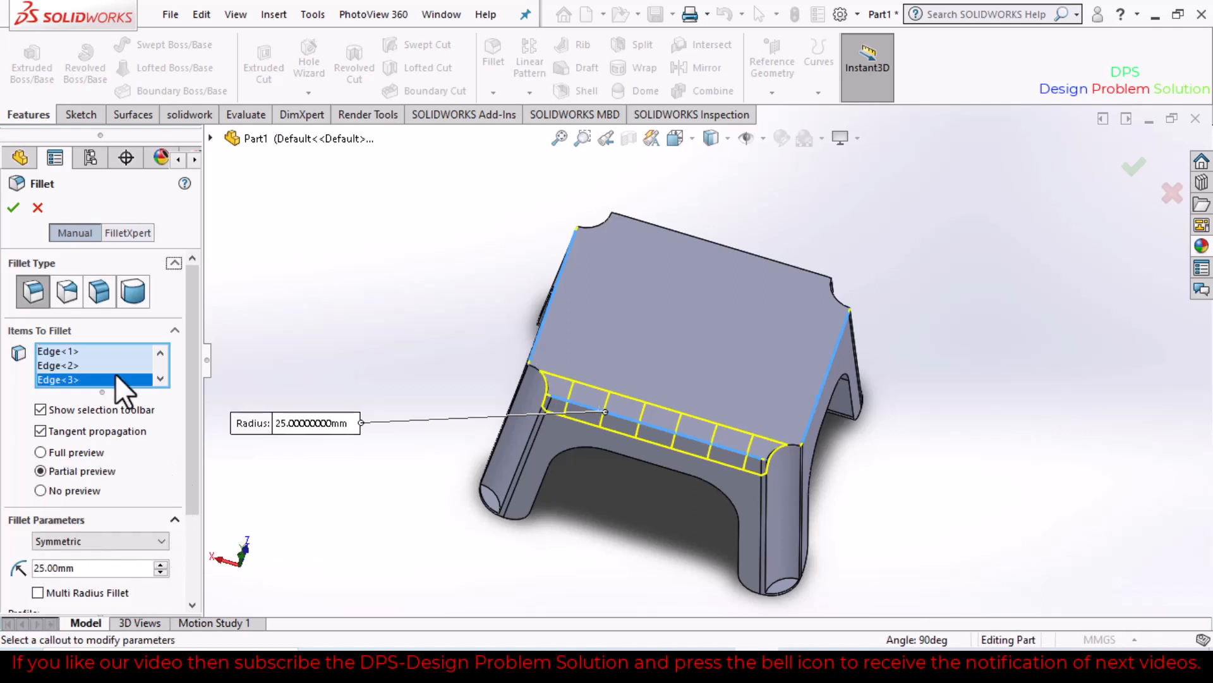
click(14, 208)
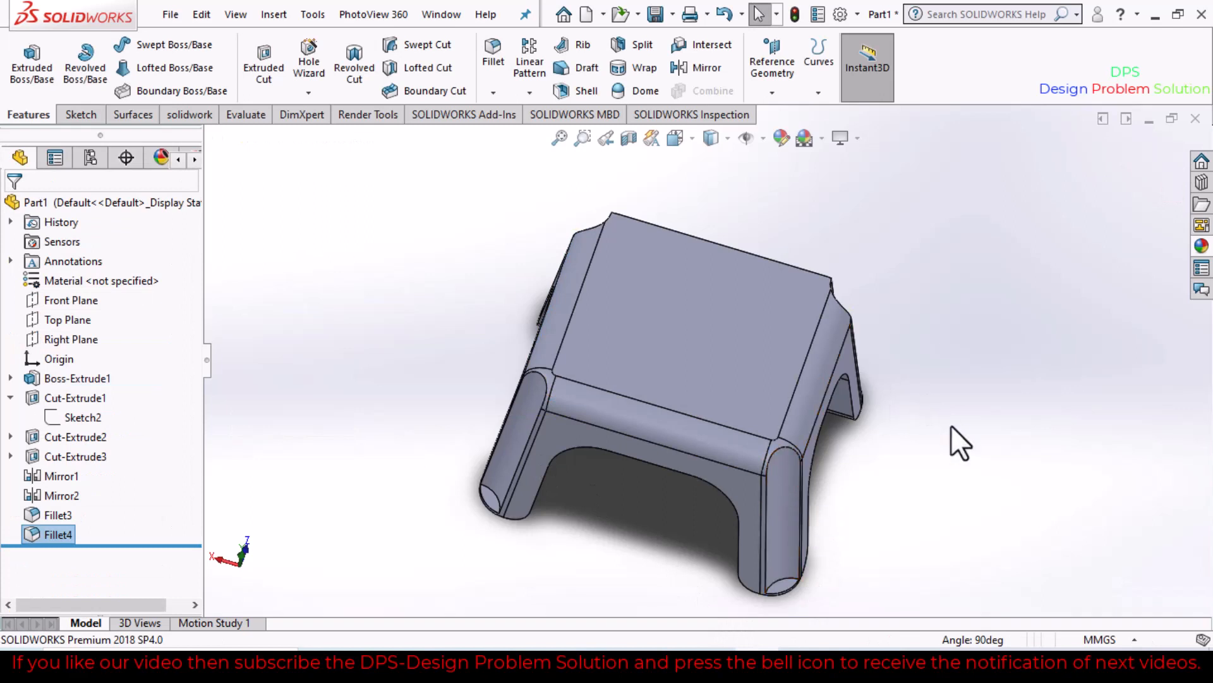
- Fillet the remaining long edge of the top face with a 25 mm radius
middle_drag(951, 427, 902, 623)
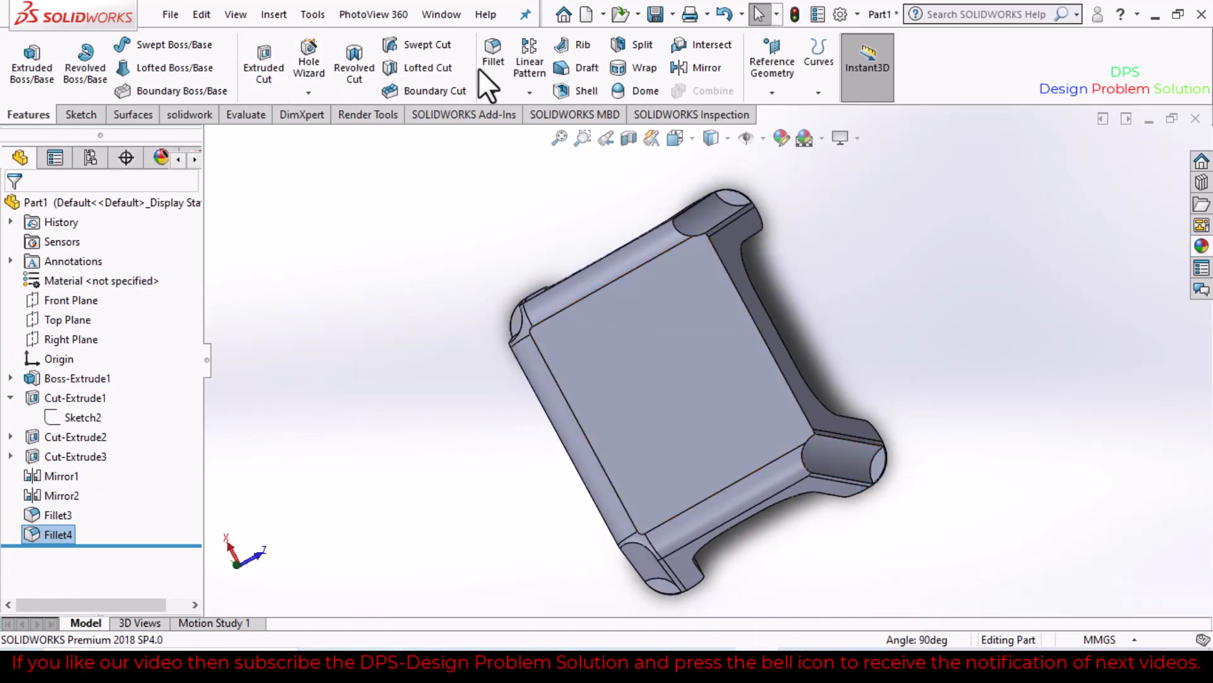
click(494, 59)
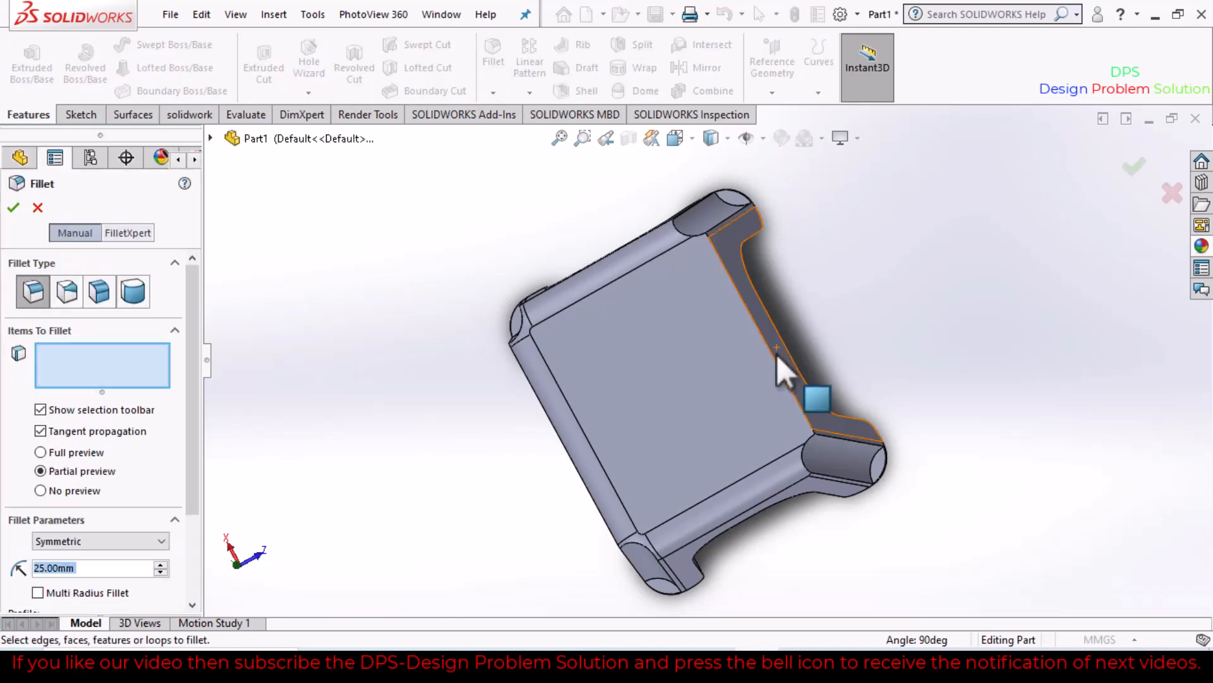
click(774, 360)
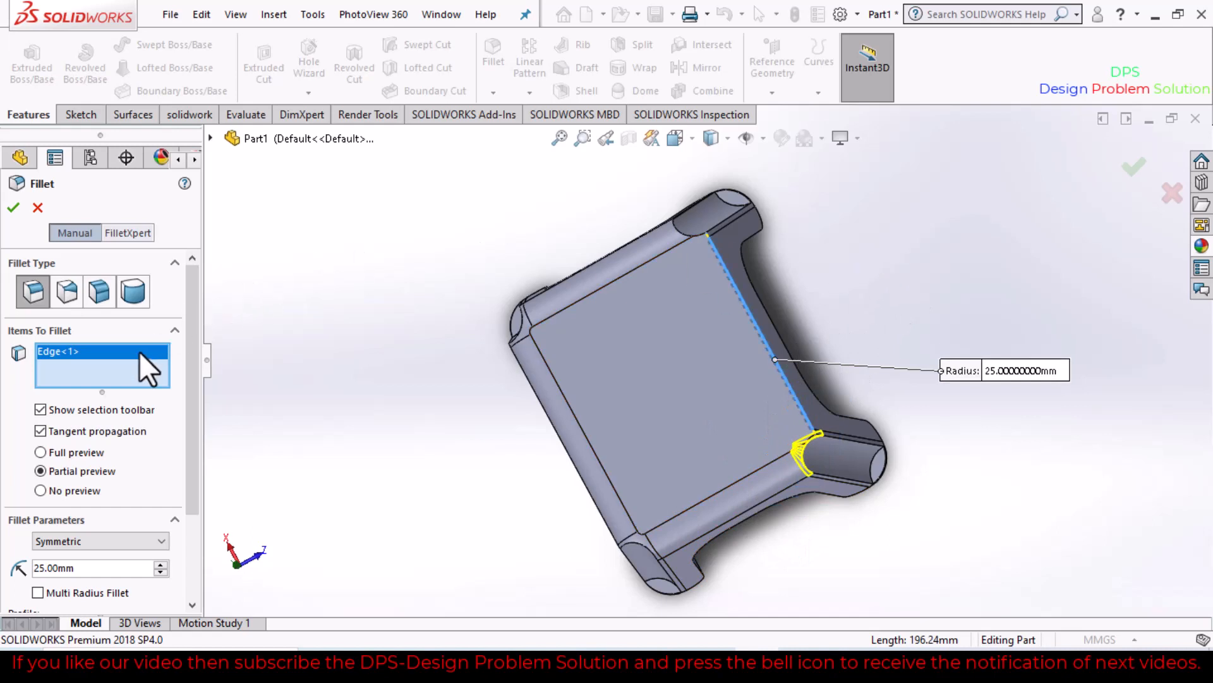
key(Delete)
middle_drag(802, 550, 620, 436)
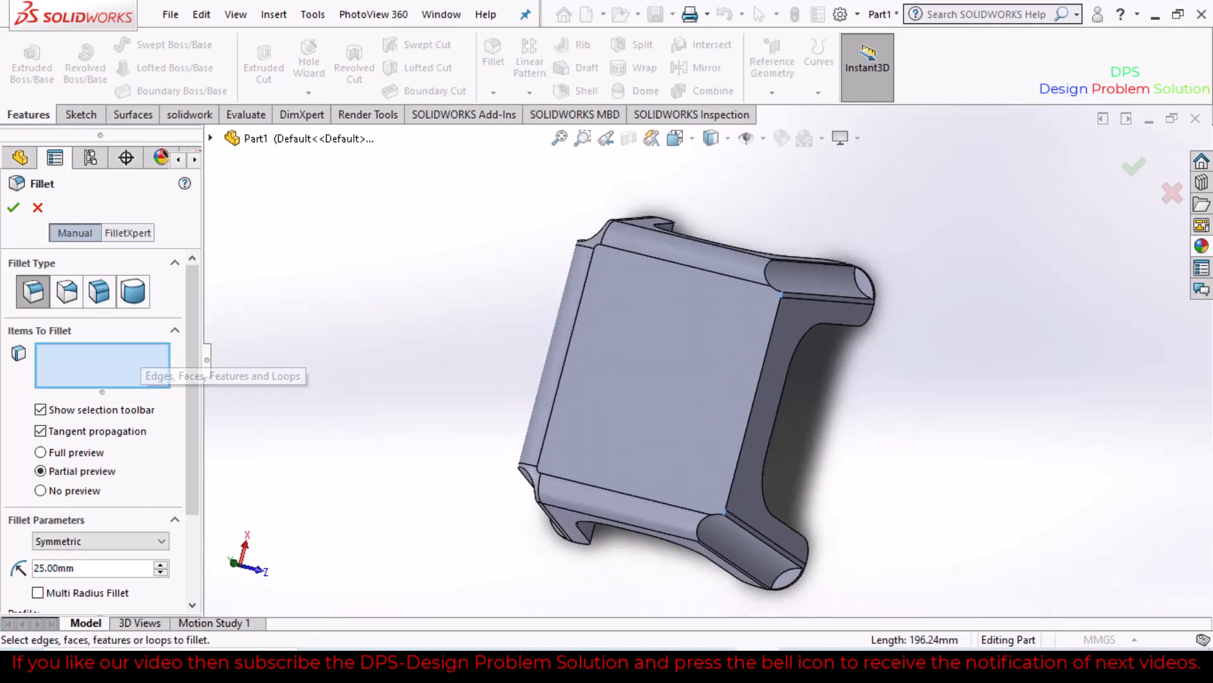
click(738, 454)
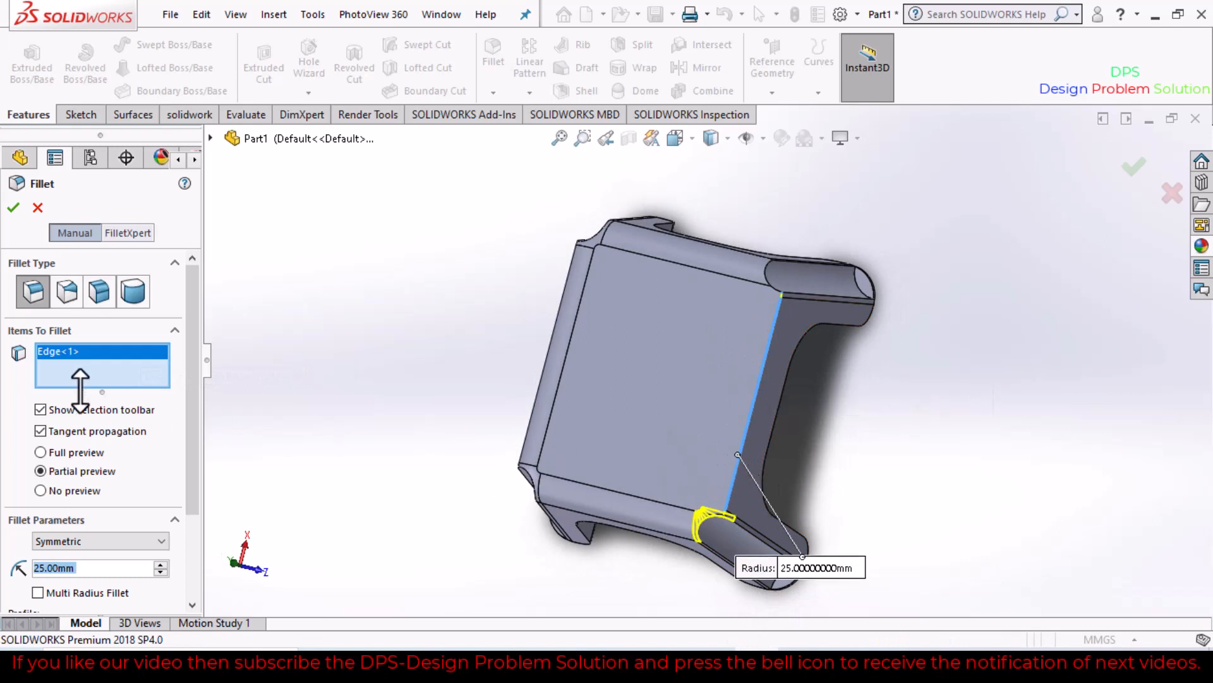
click(14, 210)
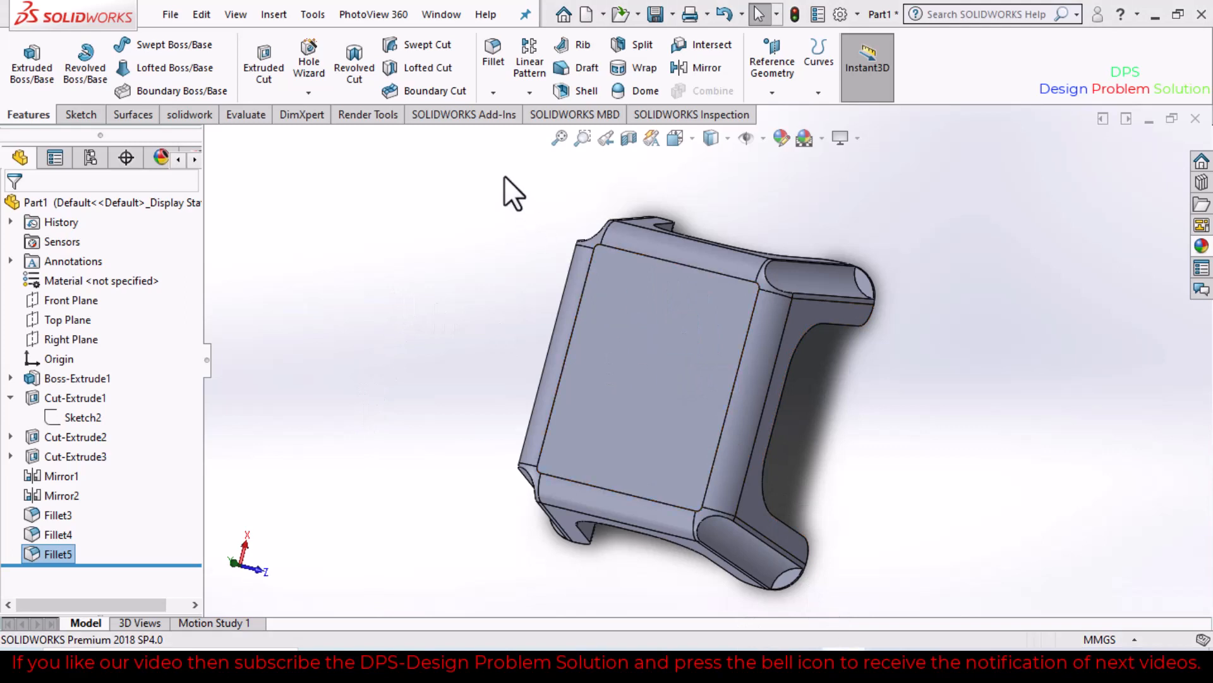
- Start a sketch on the seat's top face and draw a center rectangle from the origin to the face's corner, about 209 x 159 mm
middle_drag(504, 177, 399, 167)
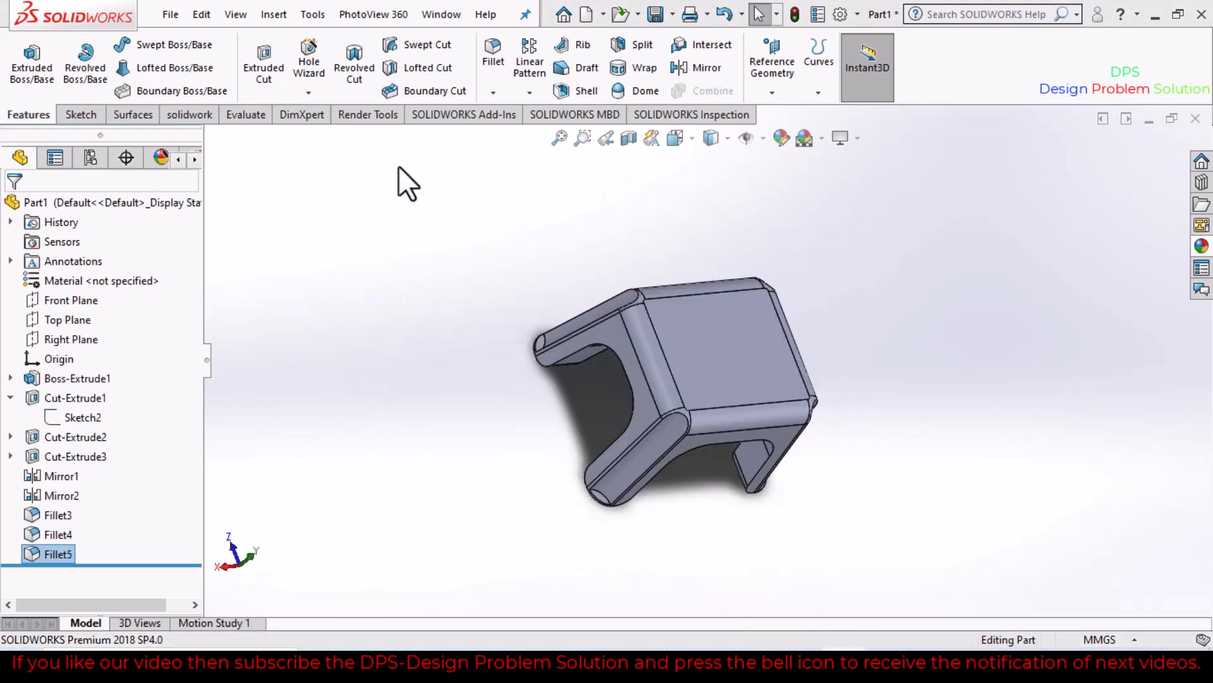
click(728, 354)
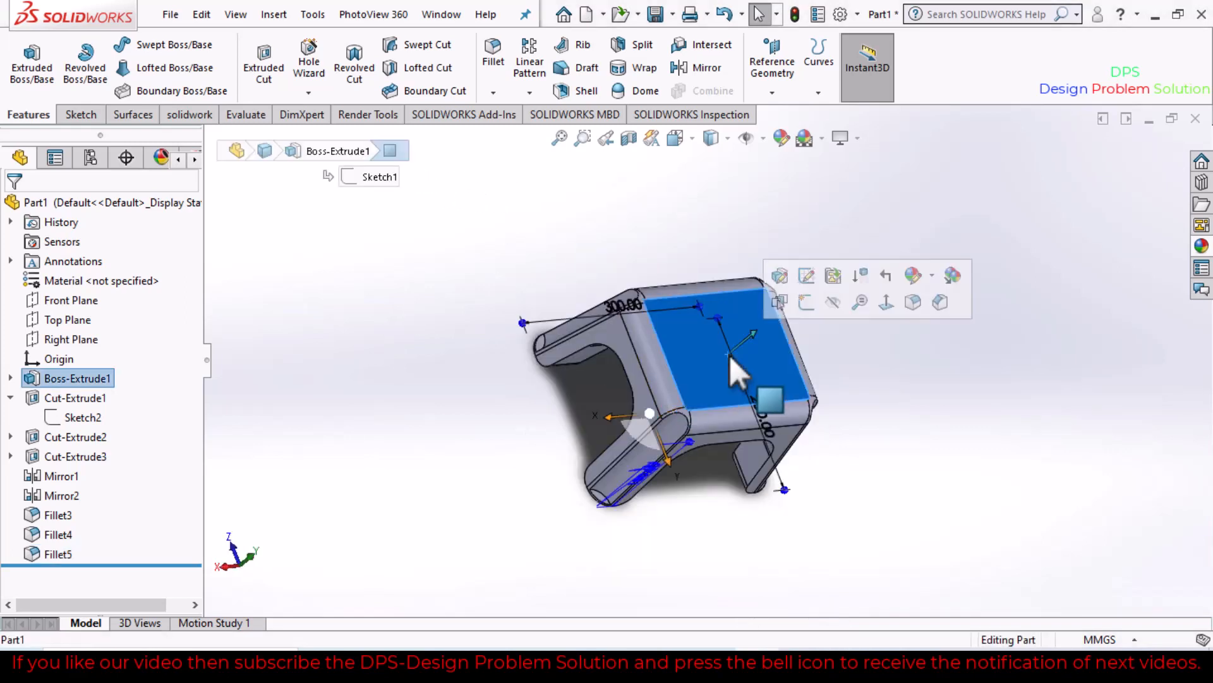
click(888, 304)
click(81, 114)
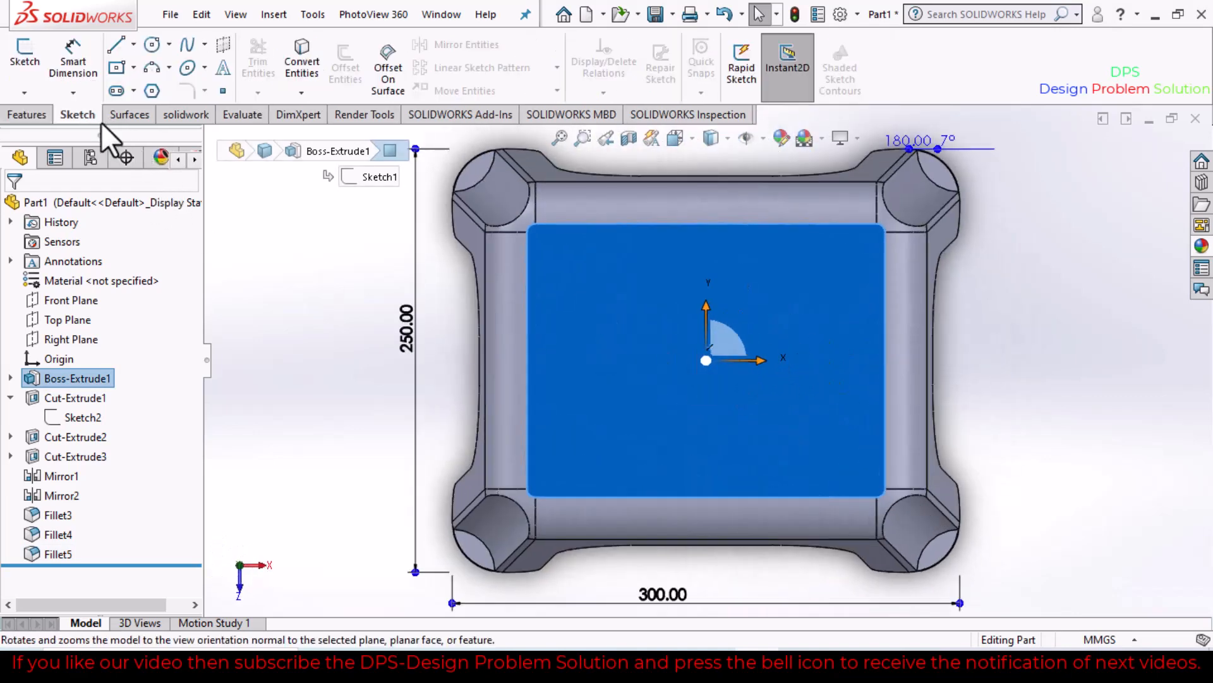
click(29, 56)
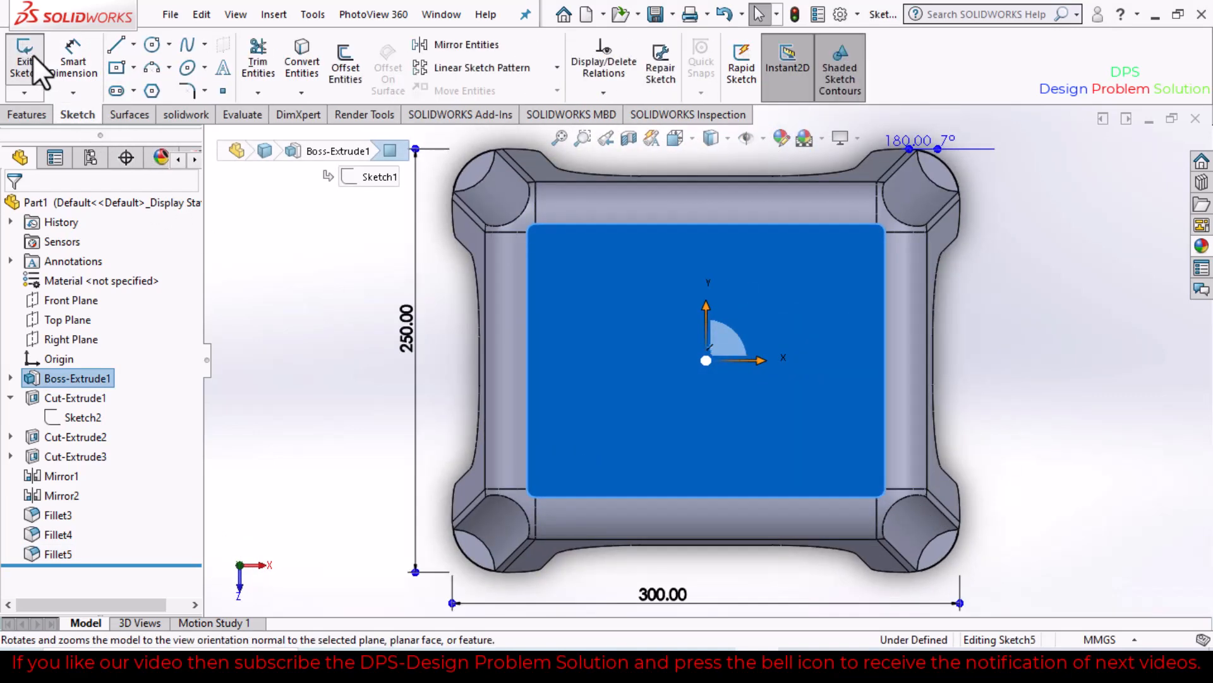
click(129, 64)
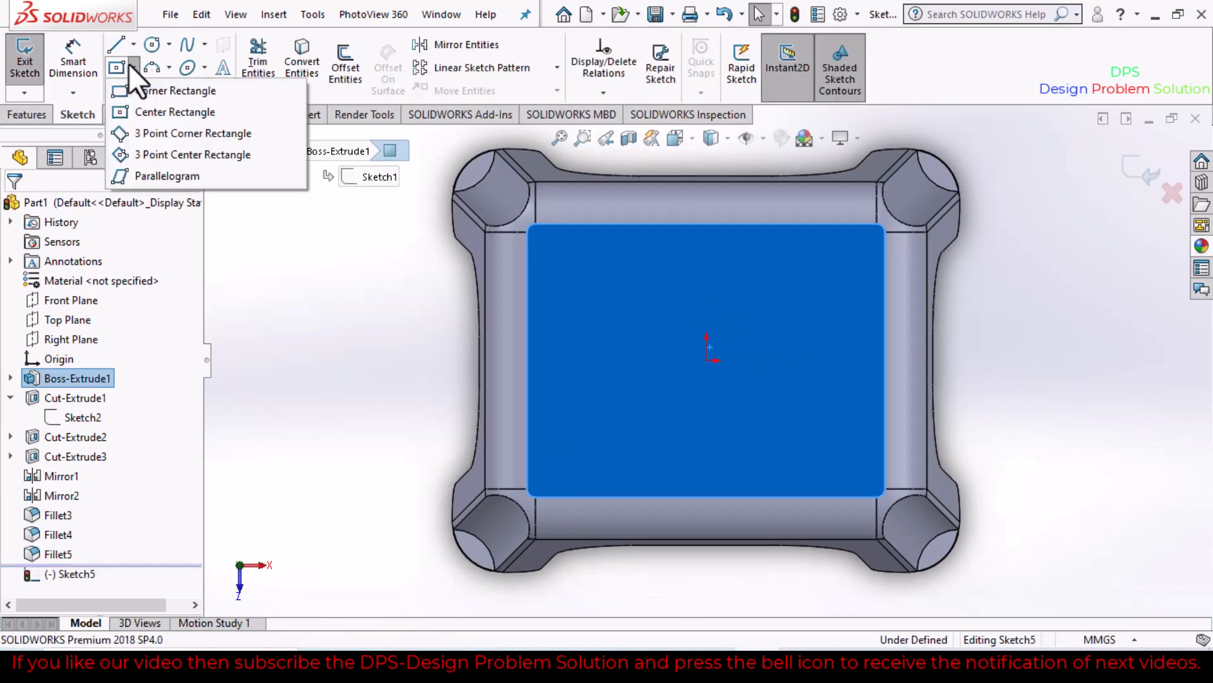
click(150, 112)
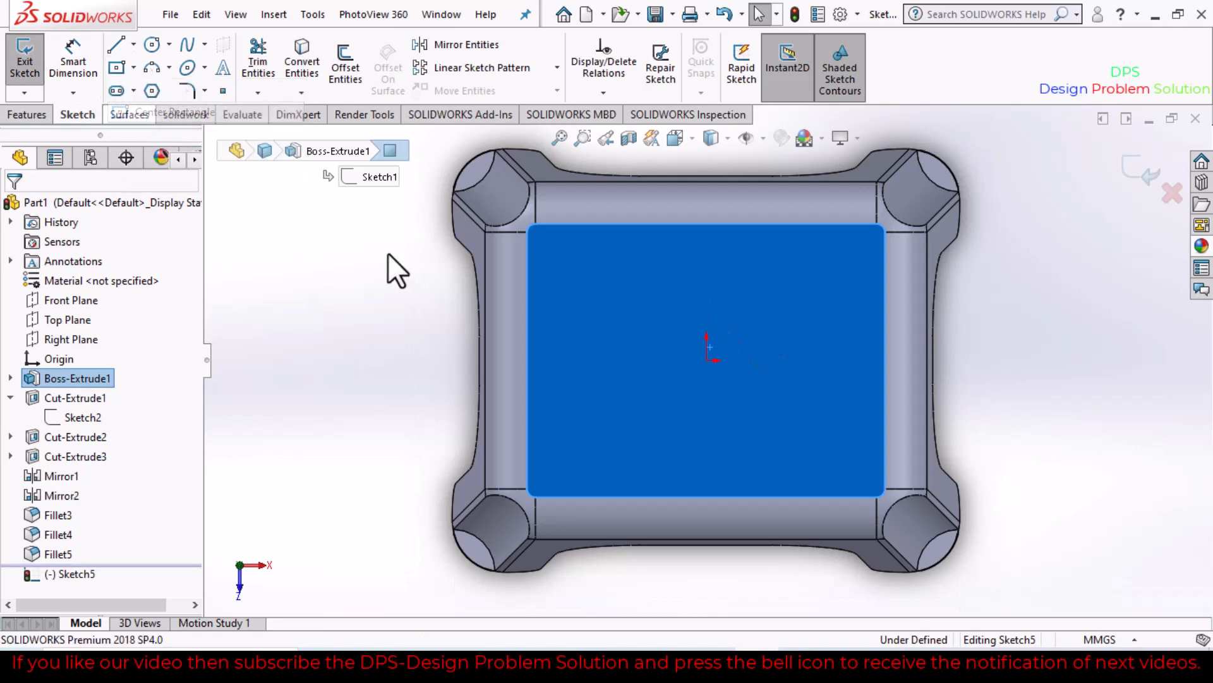
click(707, 361)
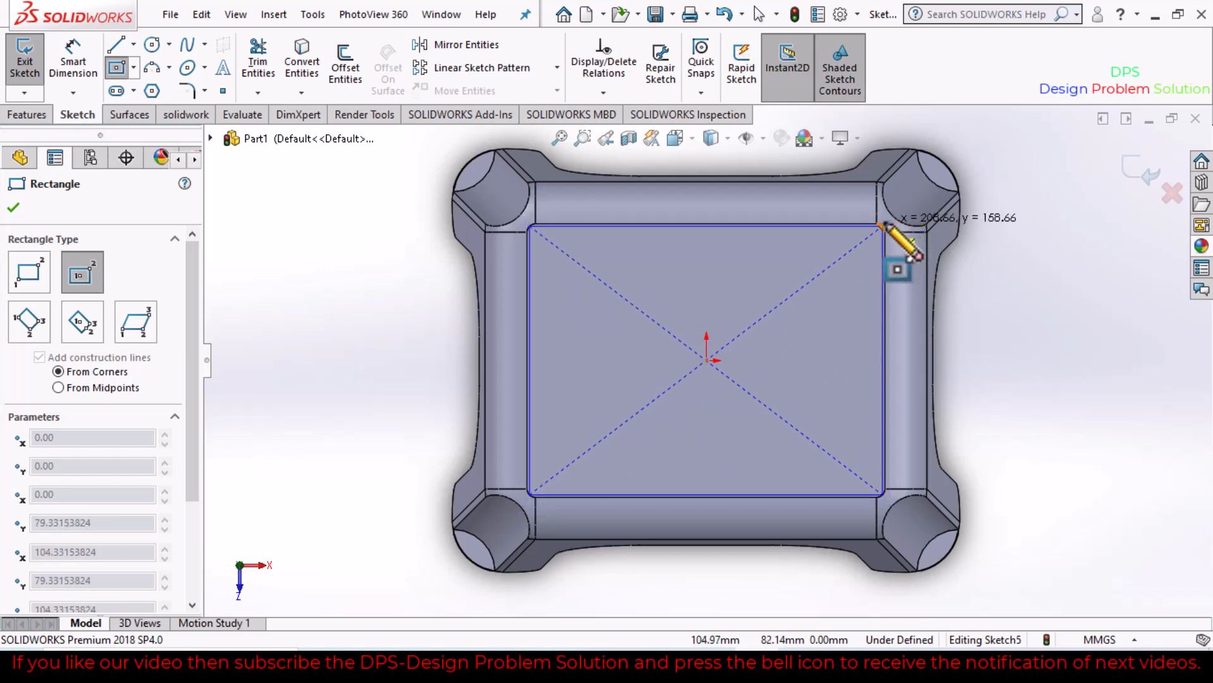
click(883, 225)
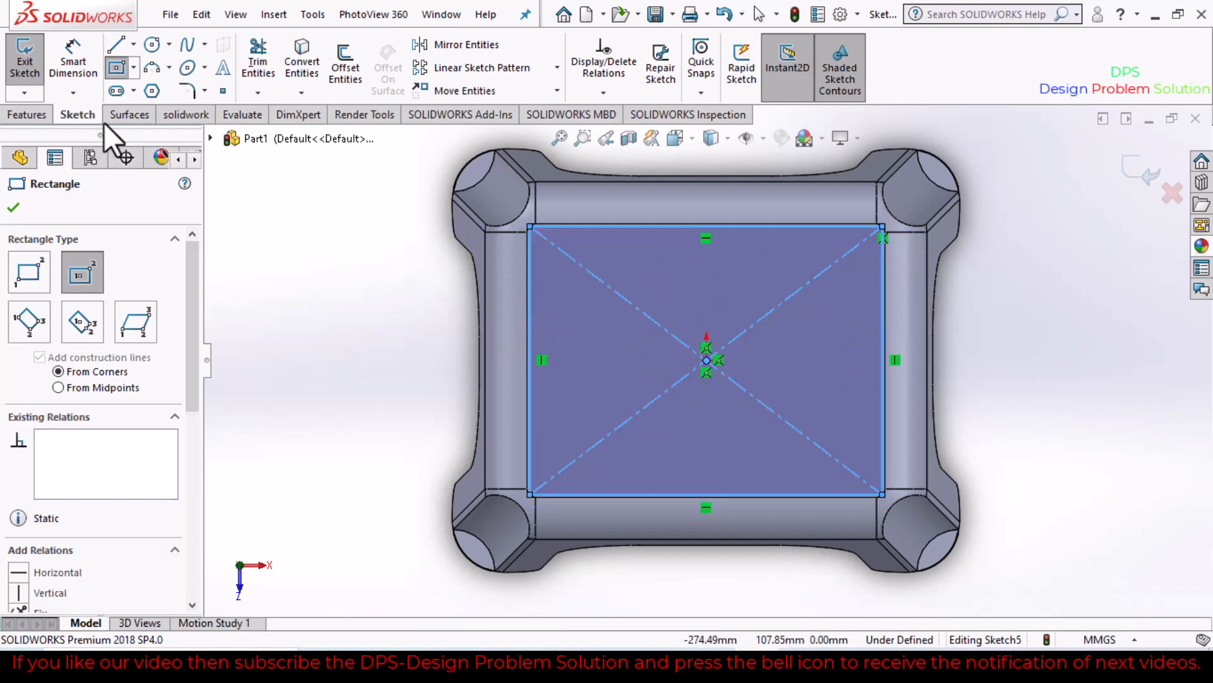
- Round all four corners of the sketched rectangle with a 20 mm sketch fillet
click(188, 89)
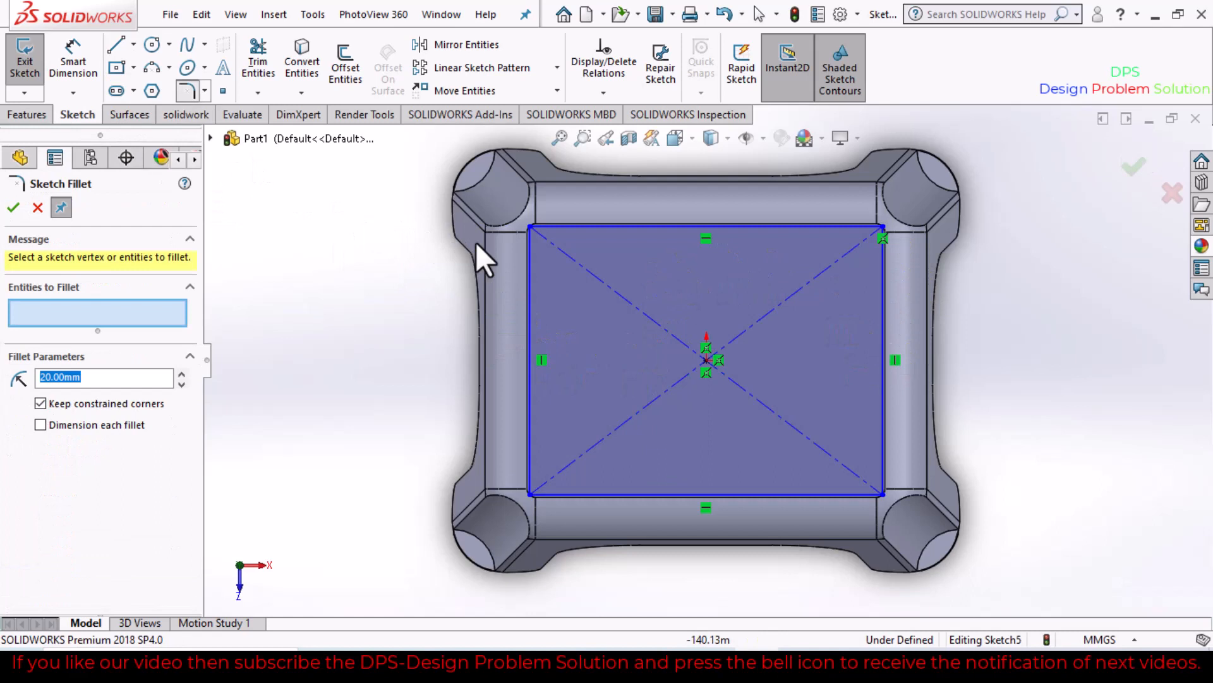
click(533, 227)
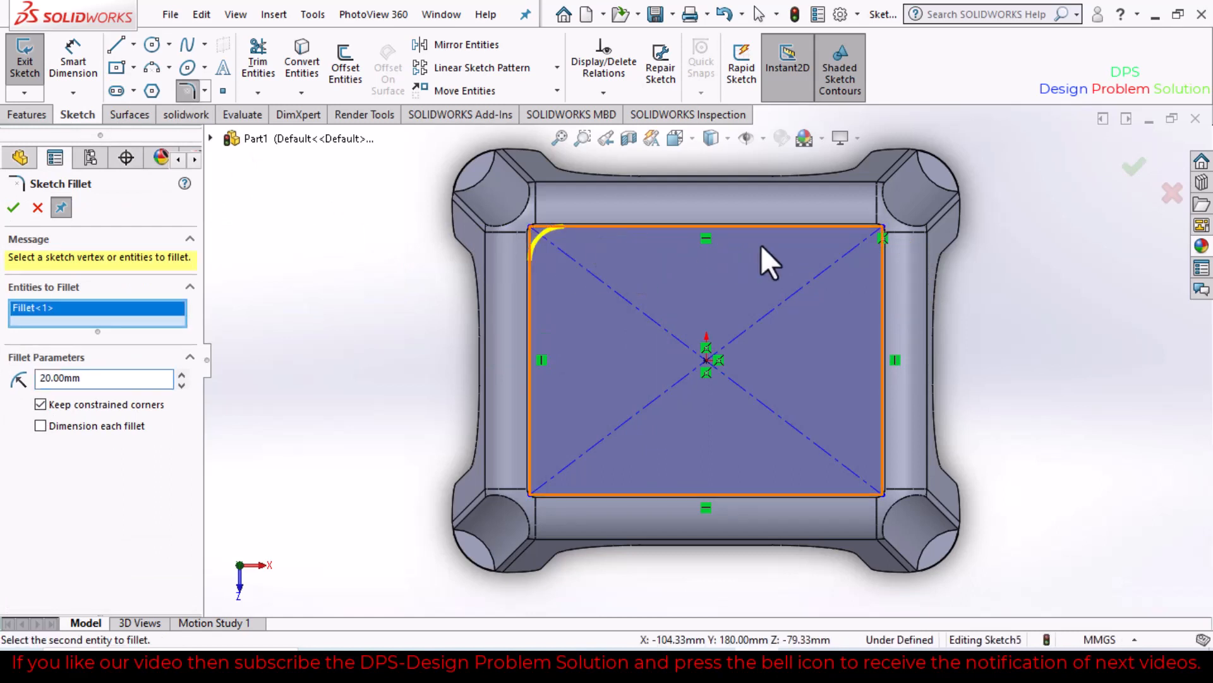
click(881, 237)
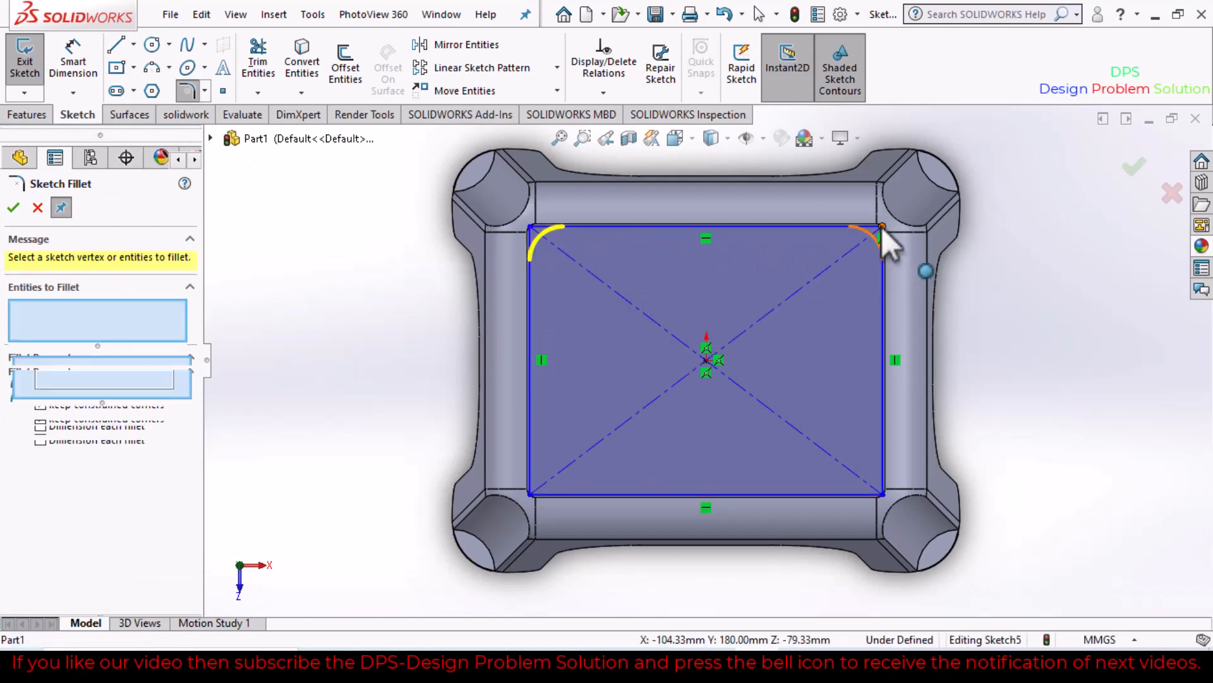
click(883, 494)
click(530, 494)
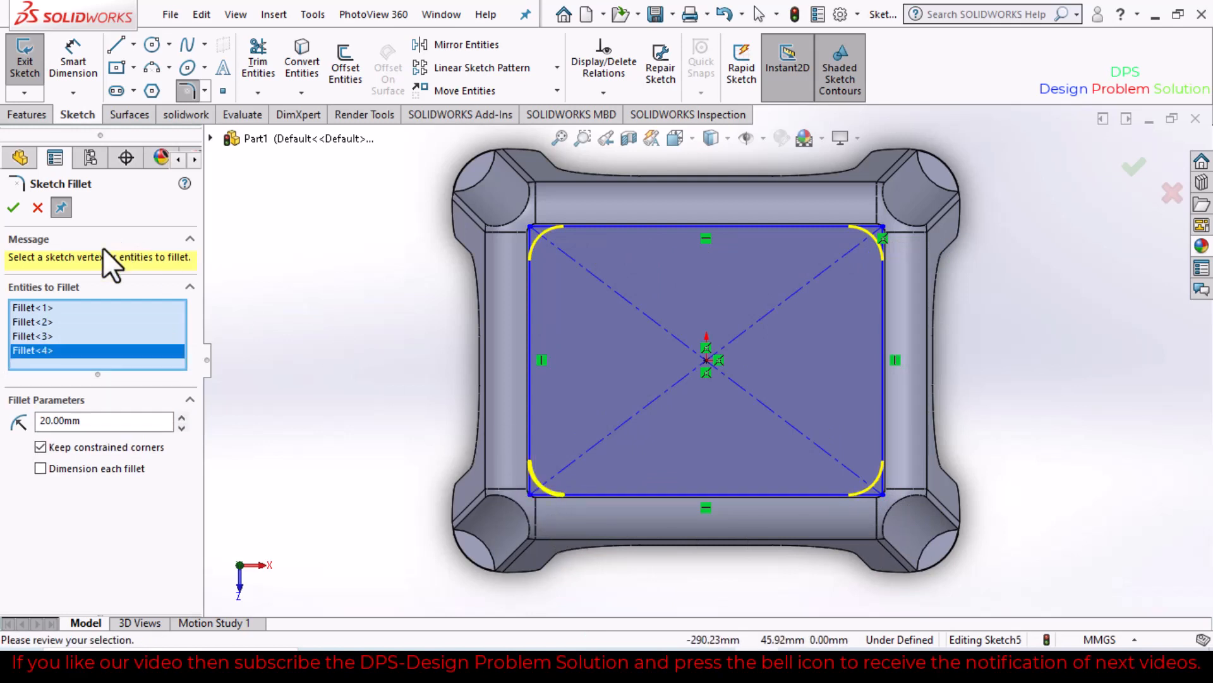
click(13, 208)
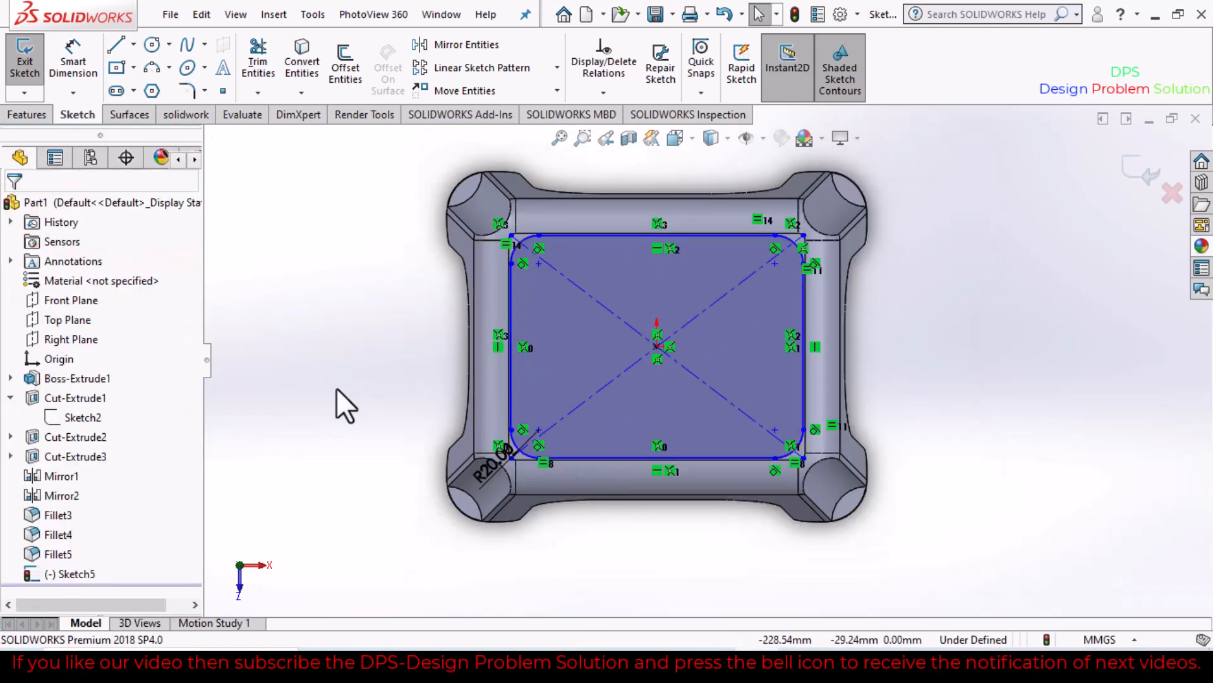
- Offset the complete rounded rectangle outline 5 mm inward, in one direction only
click(345, 69)
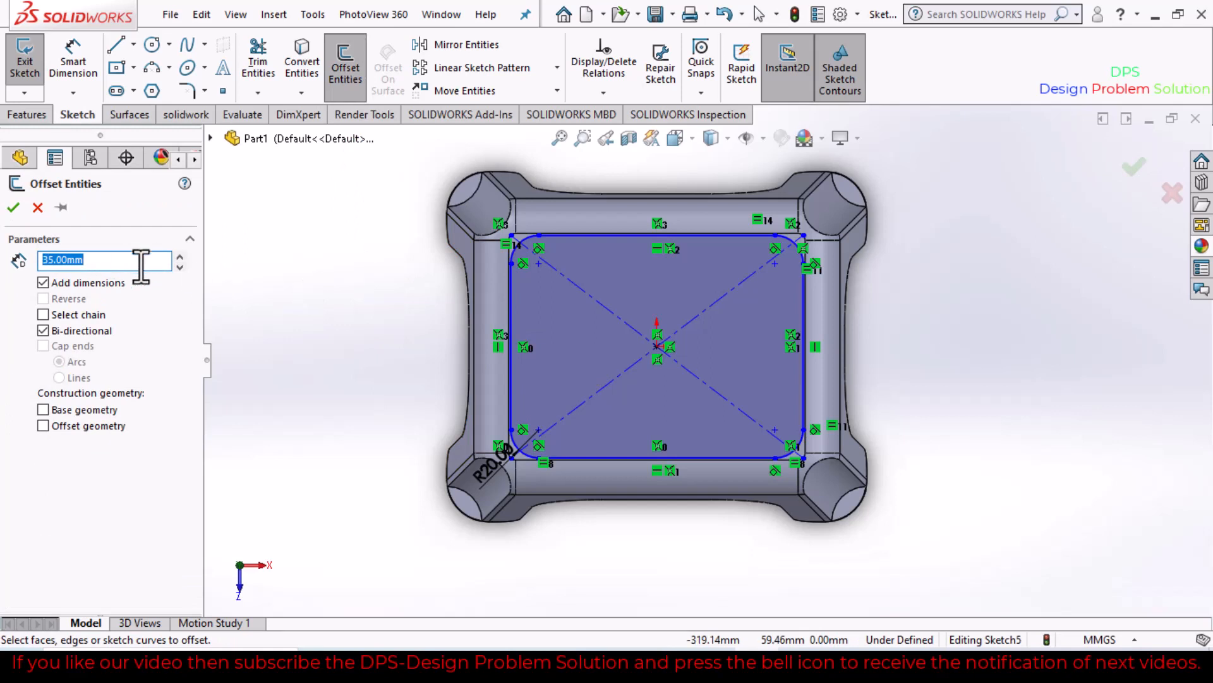
text(10)
text(5)
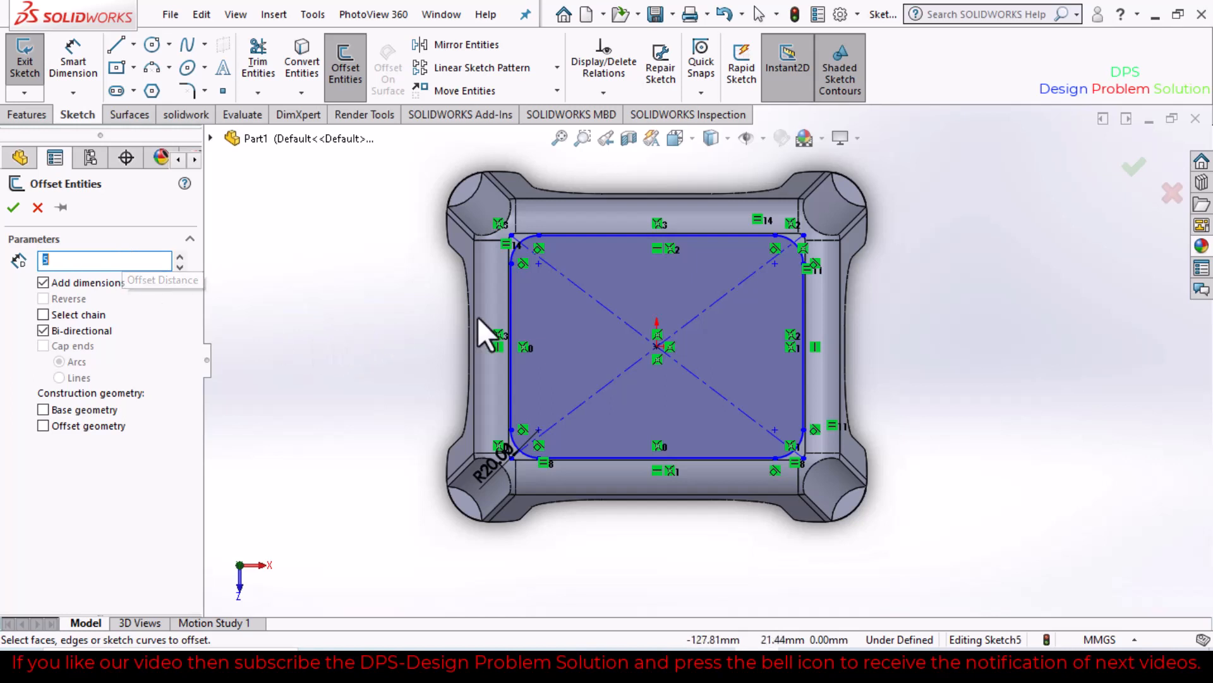
click(511, 316)
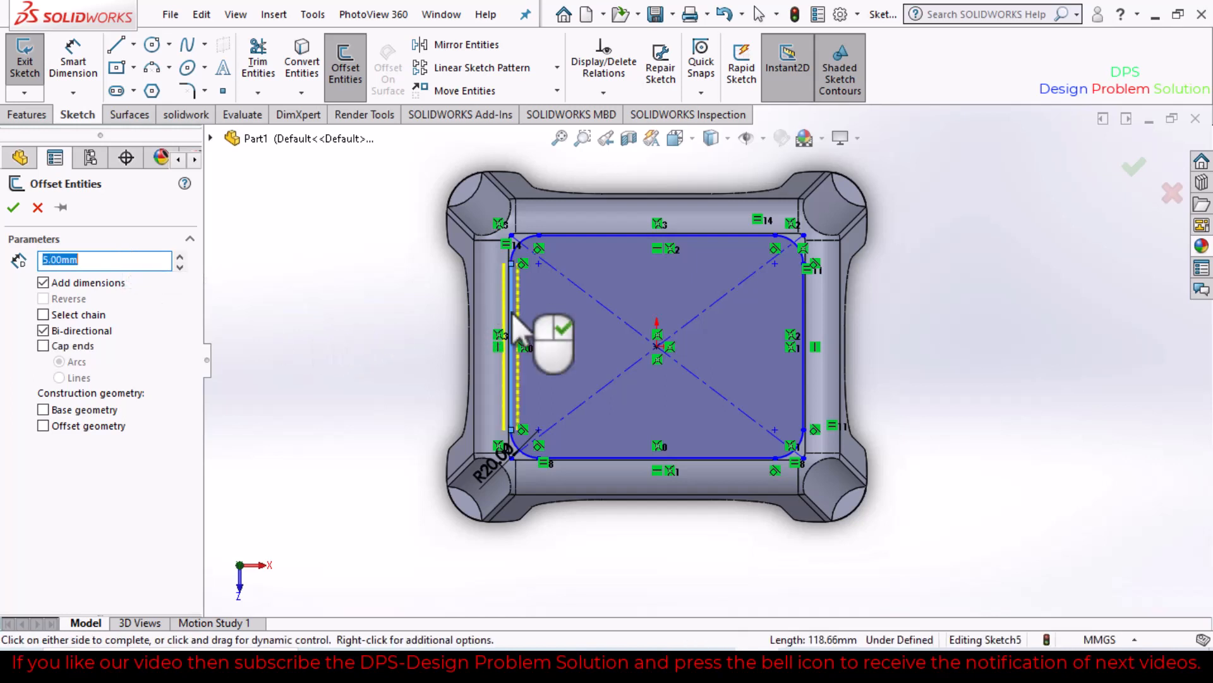
click(559, 236)
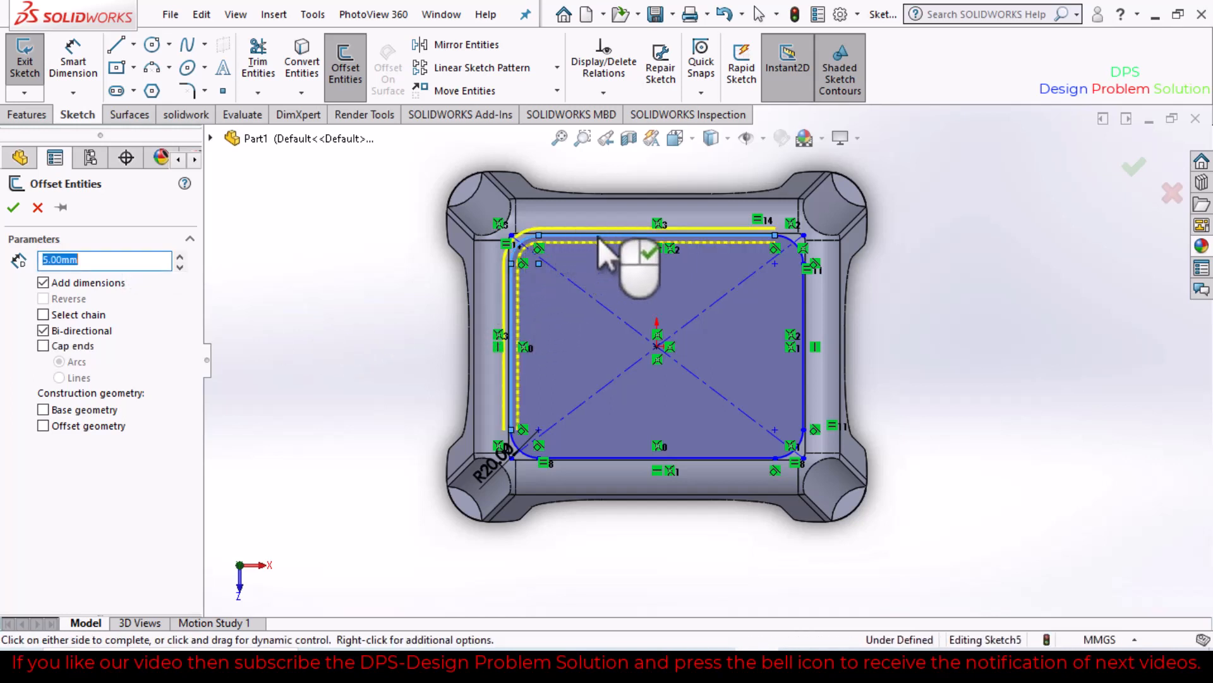
click(791, 240)
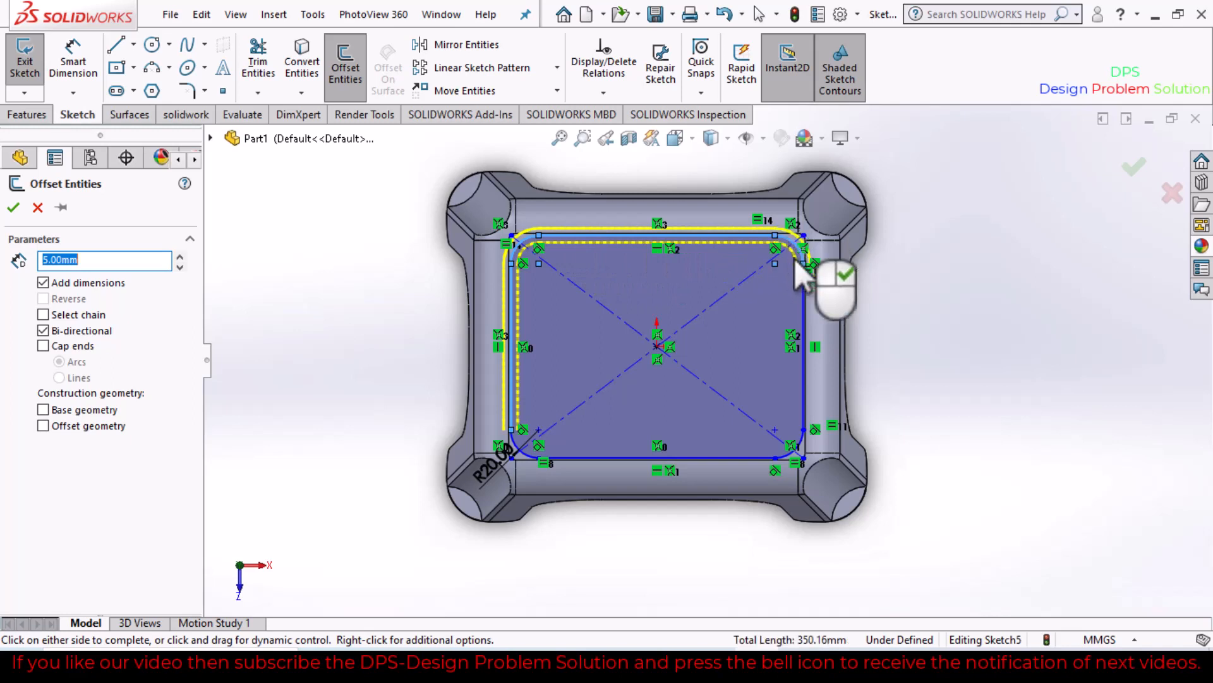
click(804, 309)
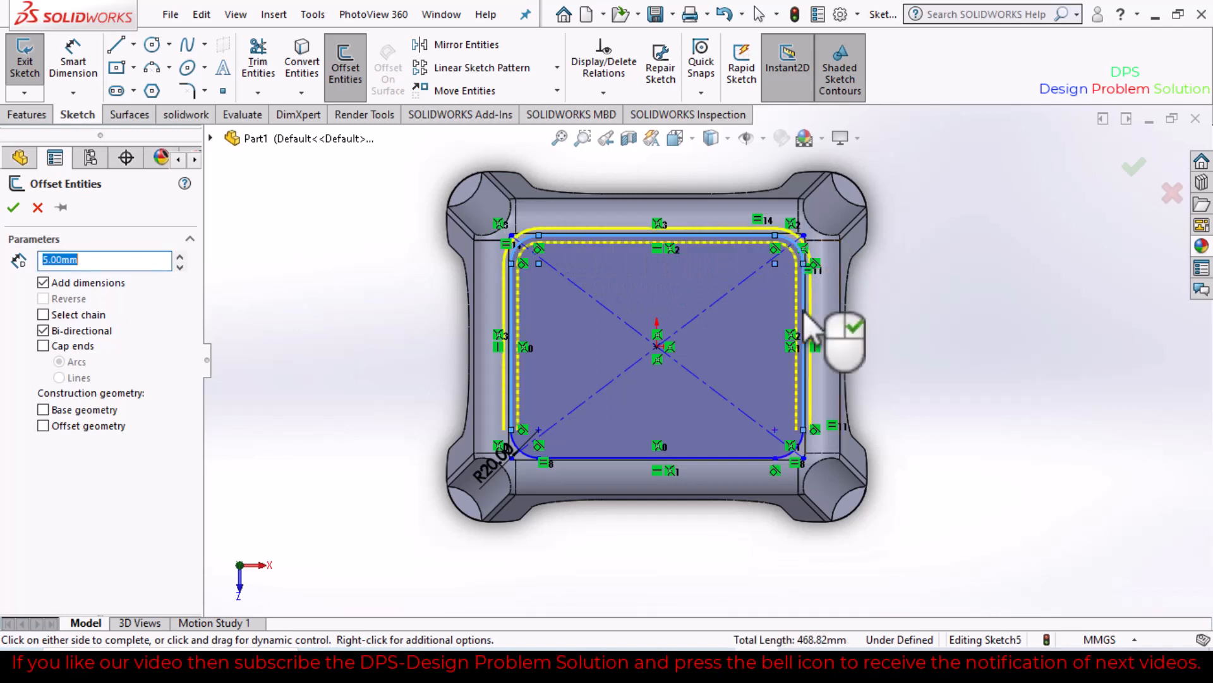
click(797, 445)
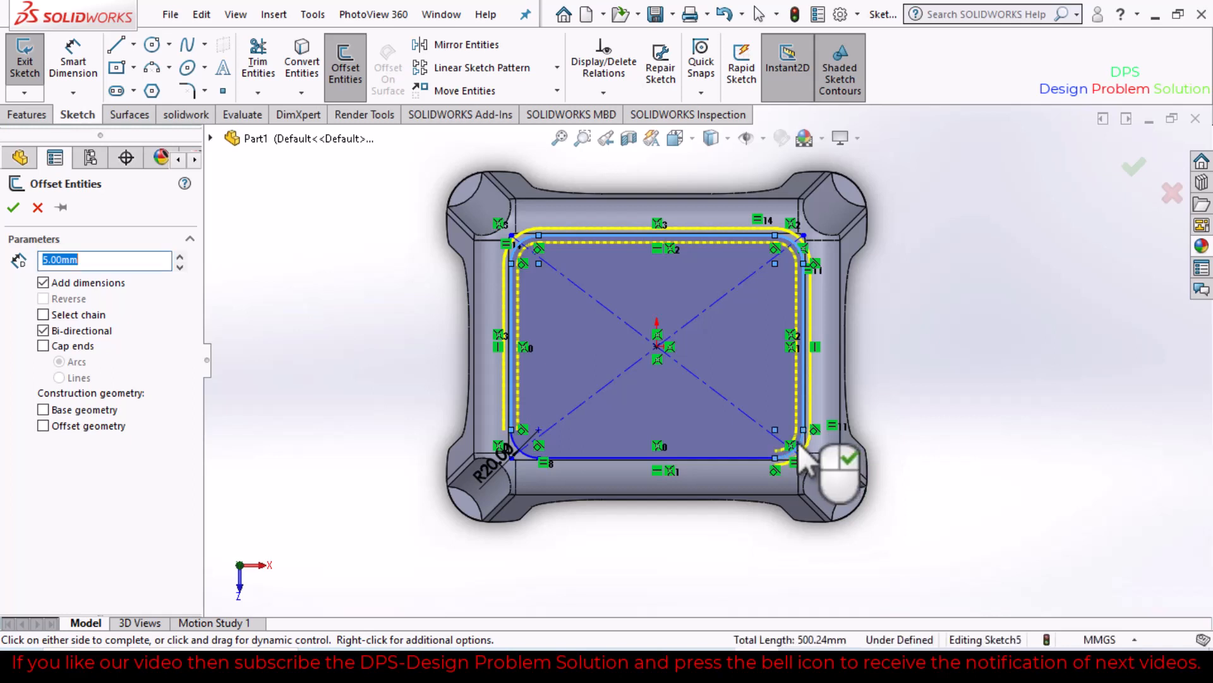
click(707, 458)
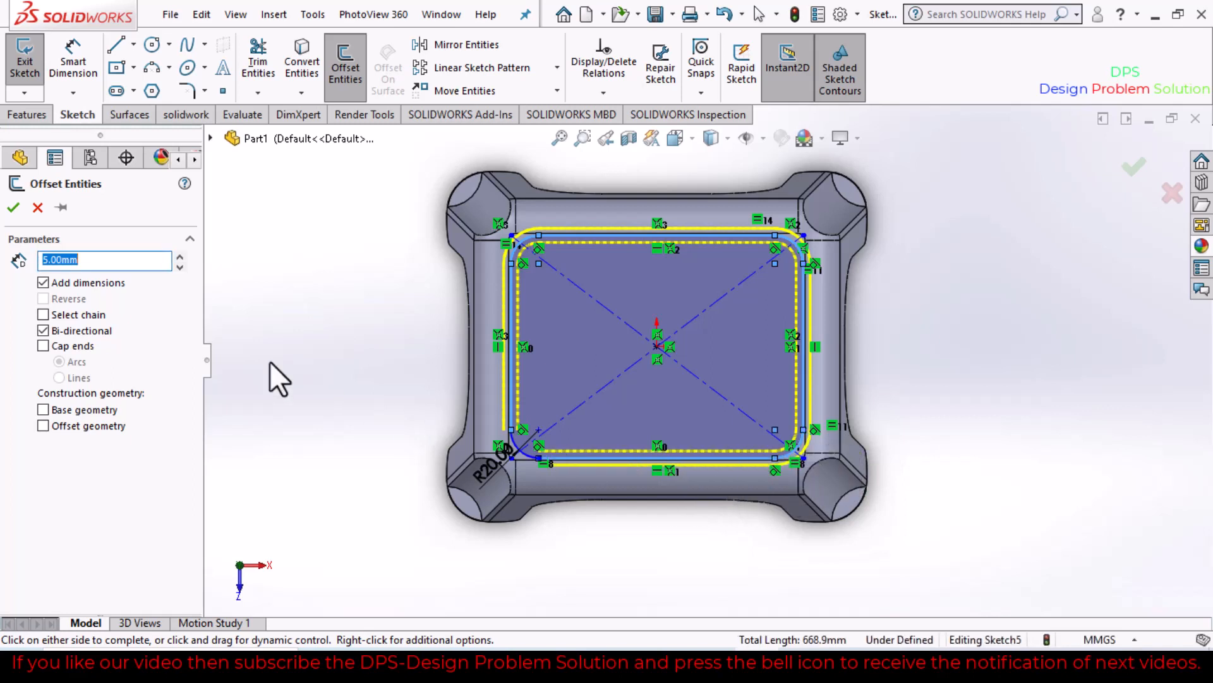
click(42, 330)
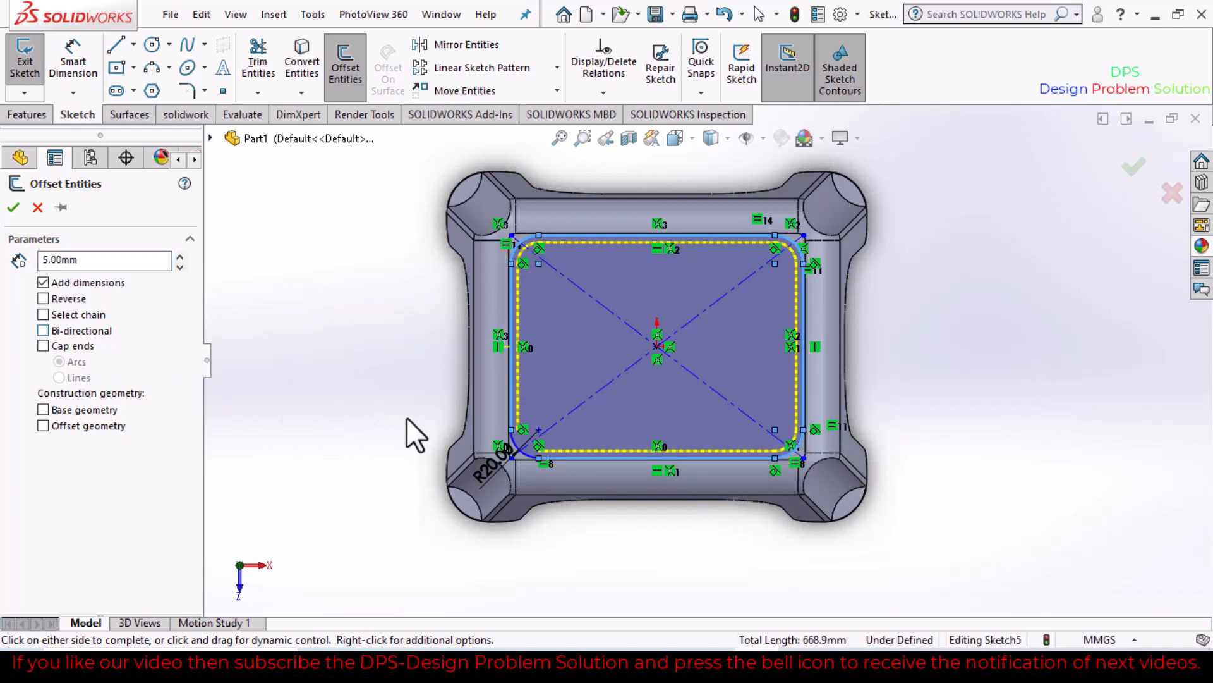
scroll(509, 465, down, 2)
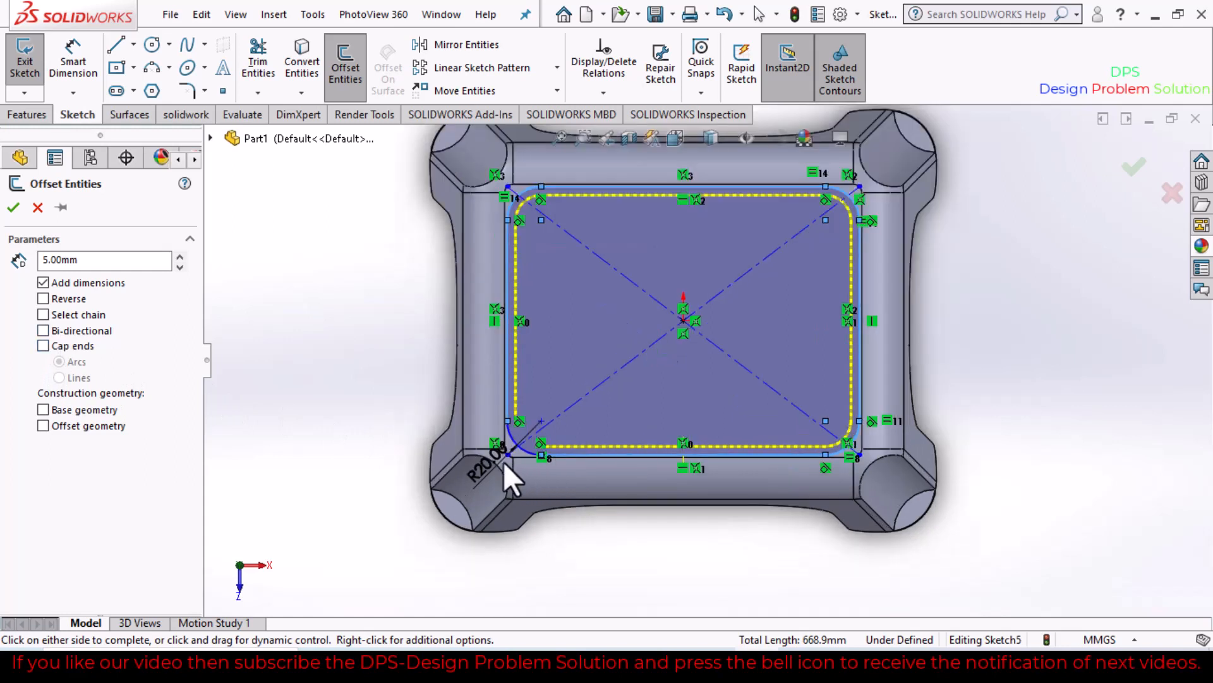
click(517, 447)
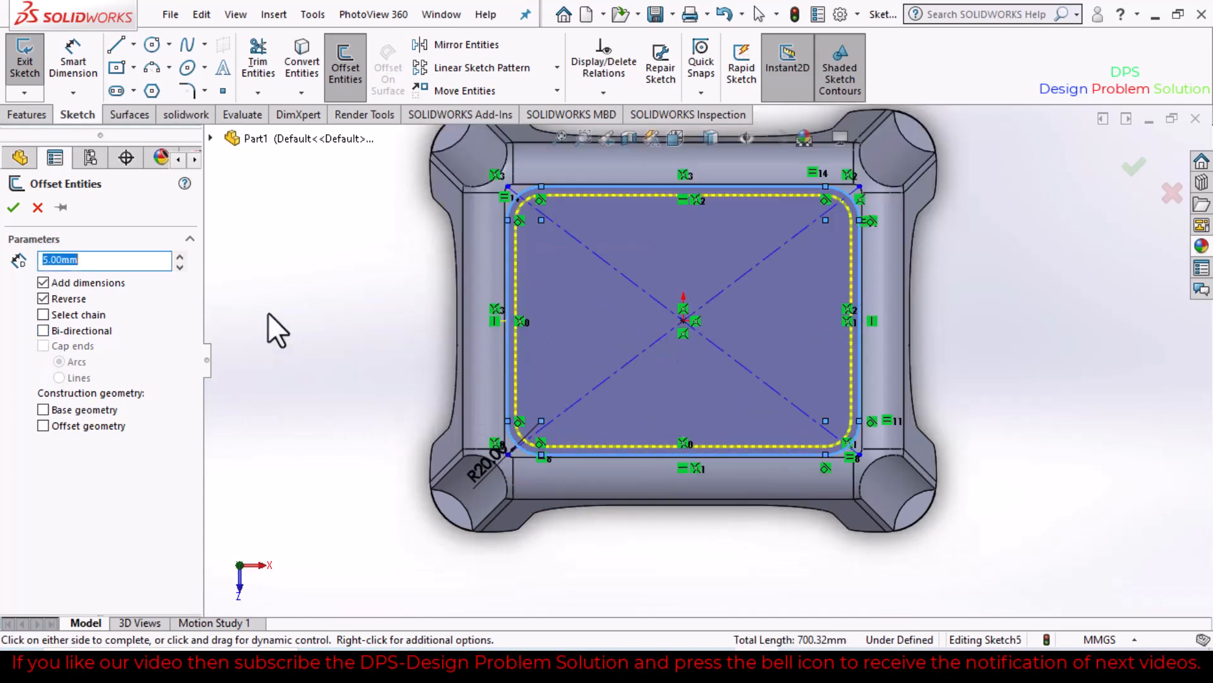
click(12, 207)
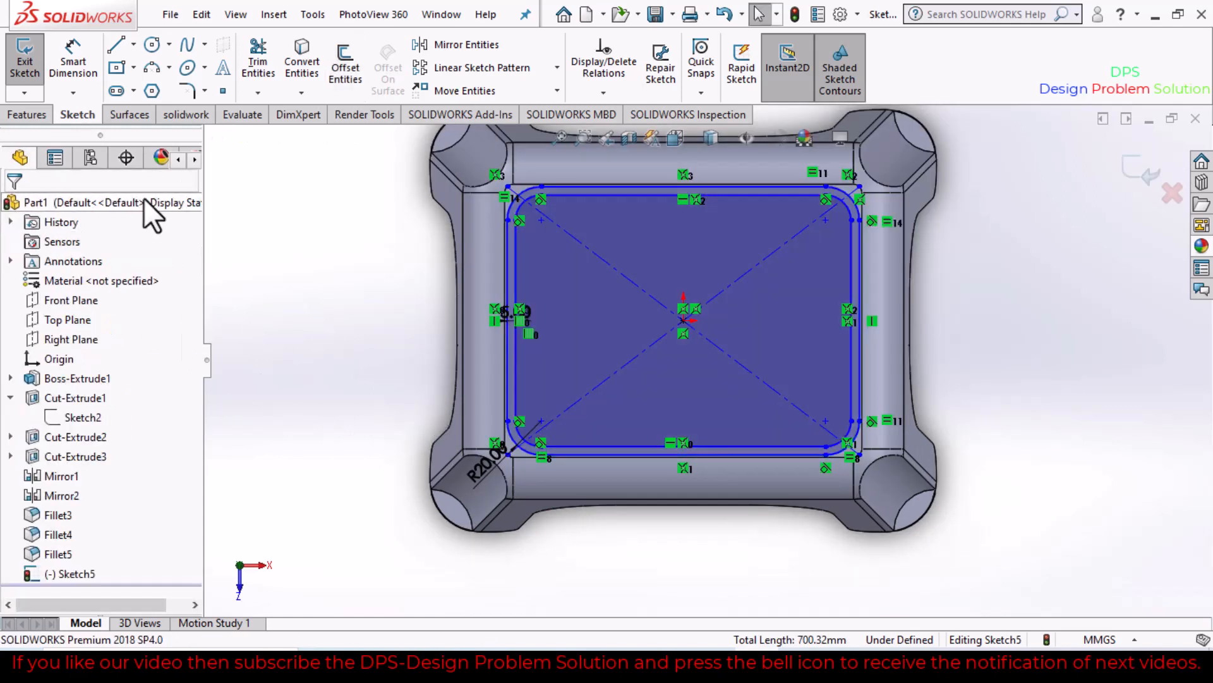
- Extrude the rounded border profile on the top face as a 1 mm blind boss merged with the body
click(29, 115)
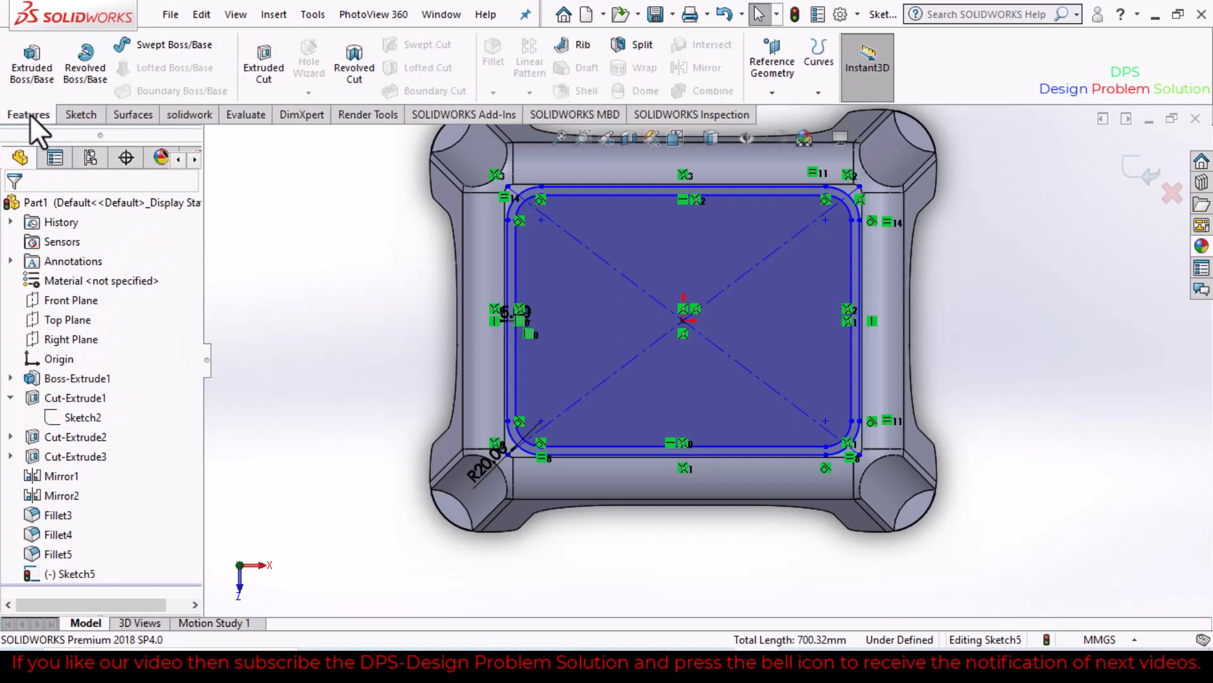
click(26, 77)
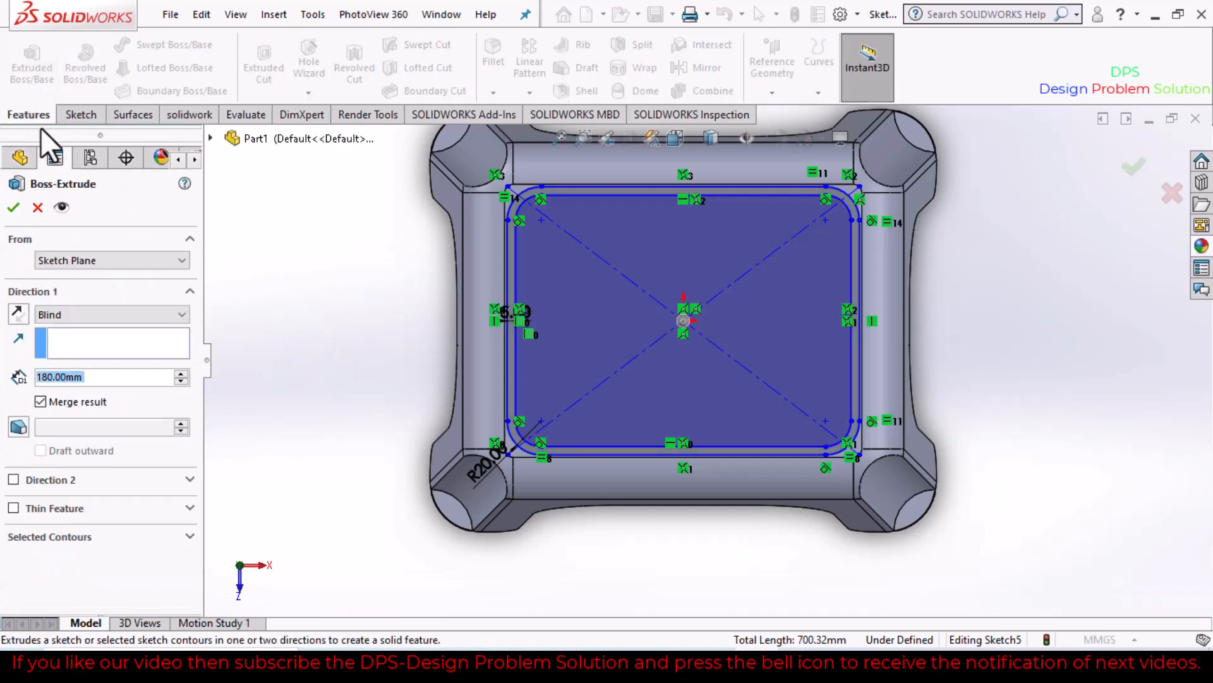
click(66, 342)
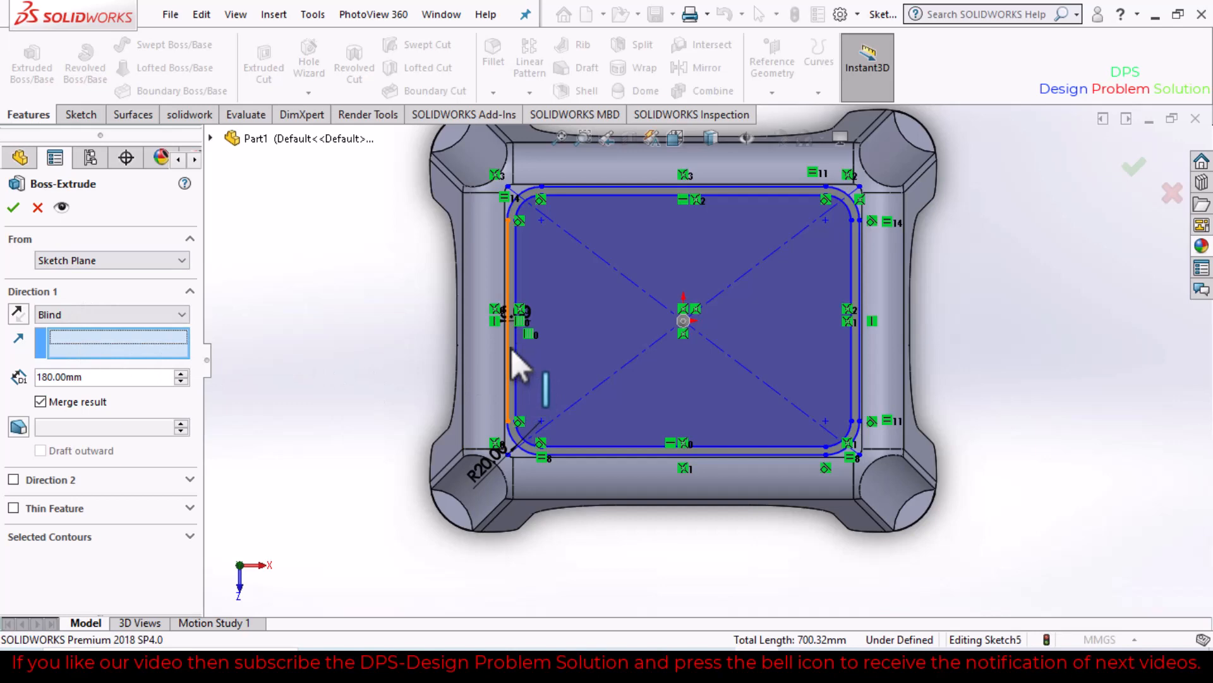
click(534, 462)
middle_drag(339, 408, 365, 336)
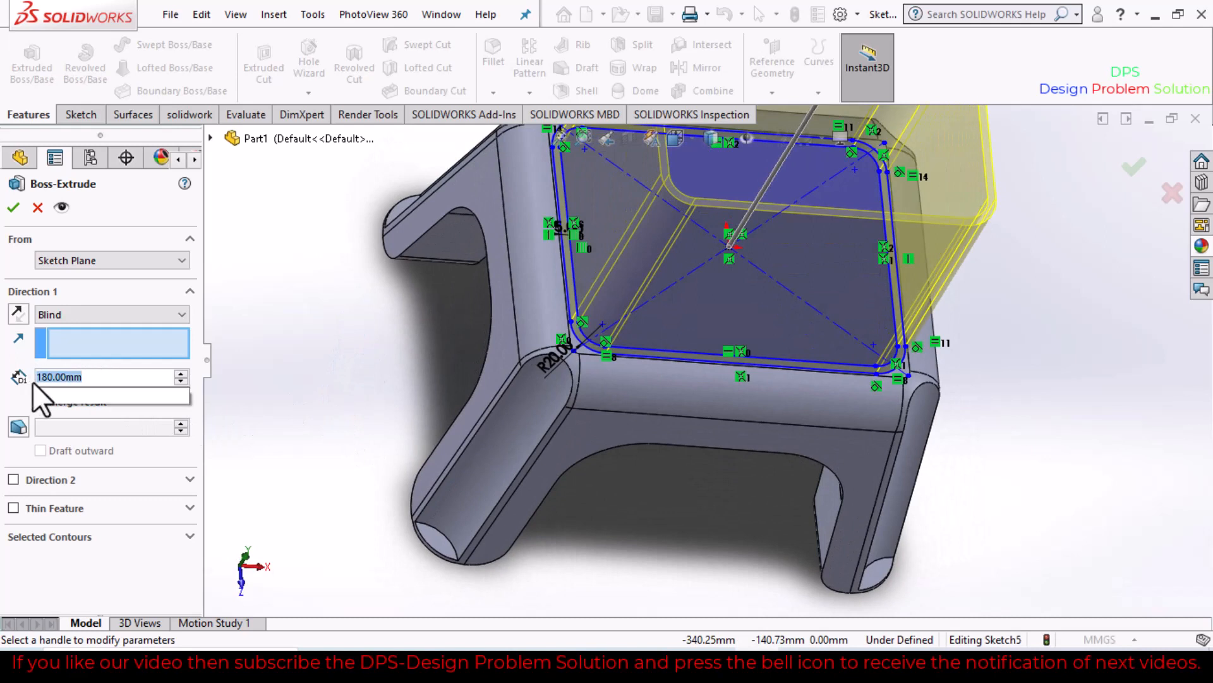
text(1)
key(Return)
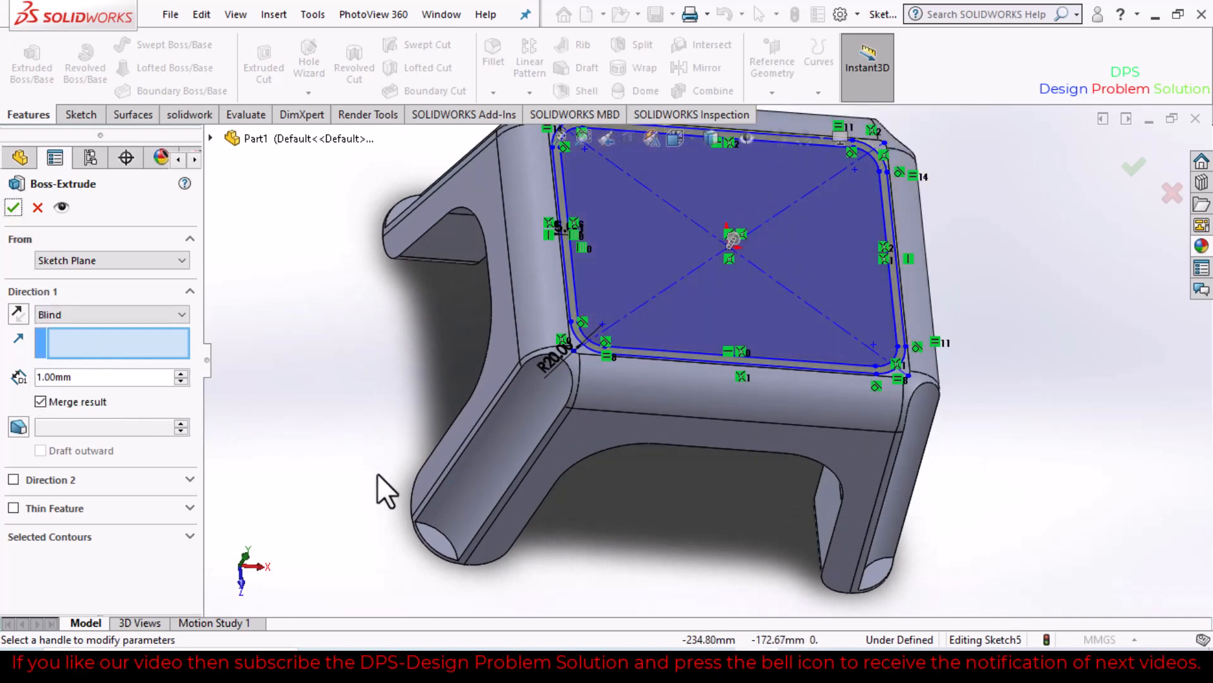
click(13, 207)
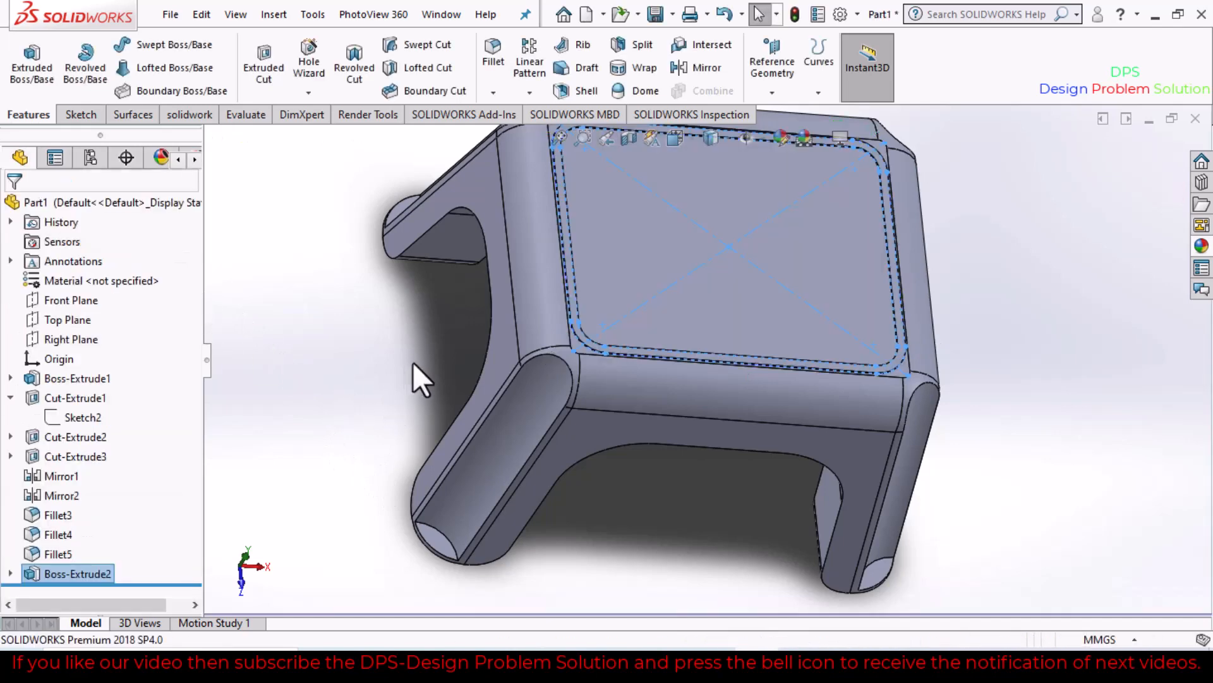
scroll(509, 370, up, 3)
click(707, 502)
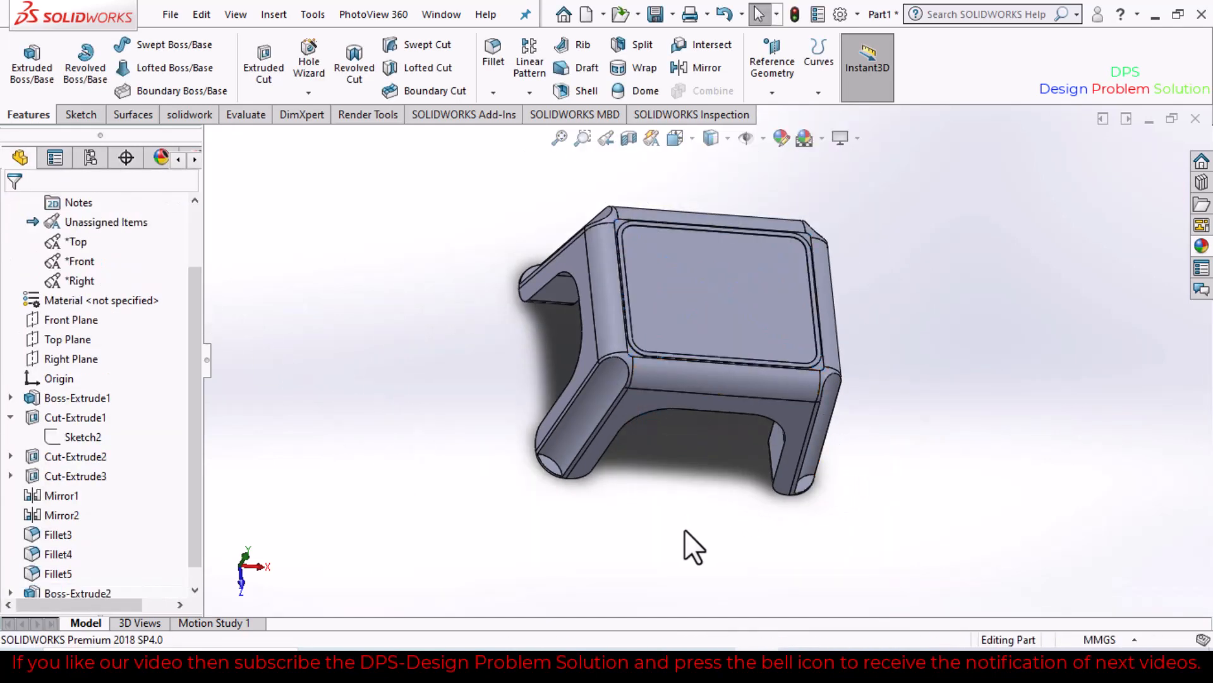
- Start a Shell and select the seat's underside and the adjoining curved inner faces at one end as faces to remove
middle_drag(685, 508, 861, 245)
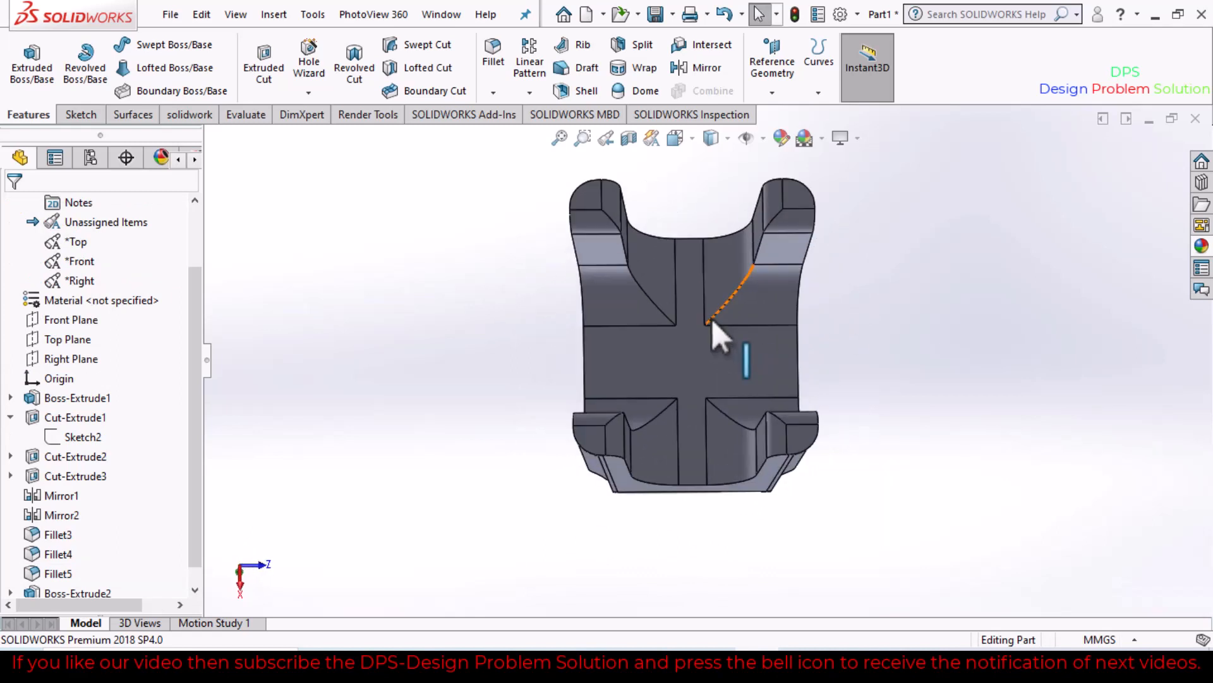
click(575, 94)
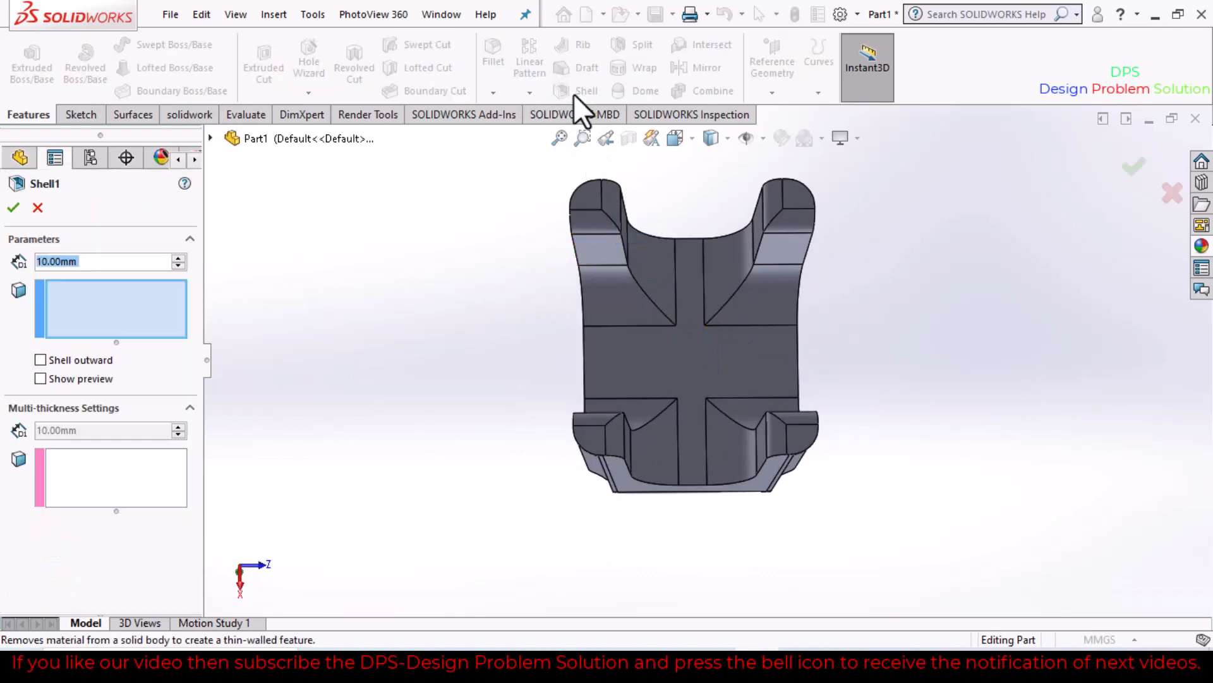
click(628, 298)
click(643, 272)
click(718, 278)
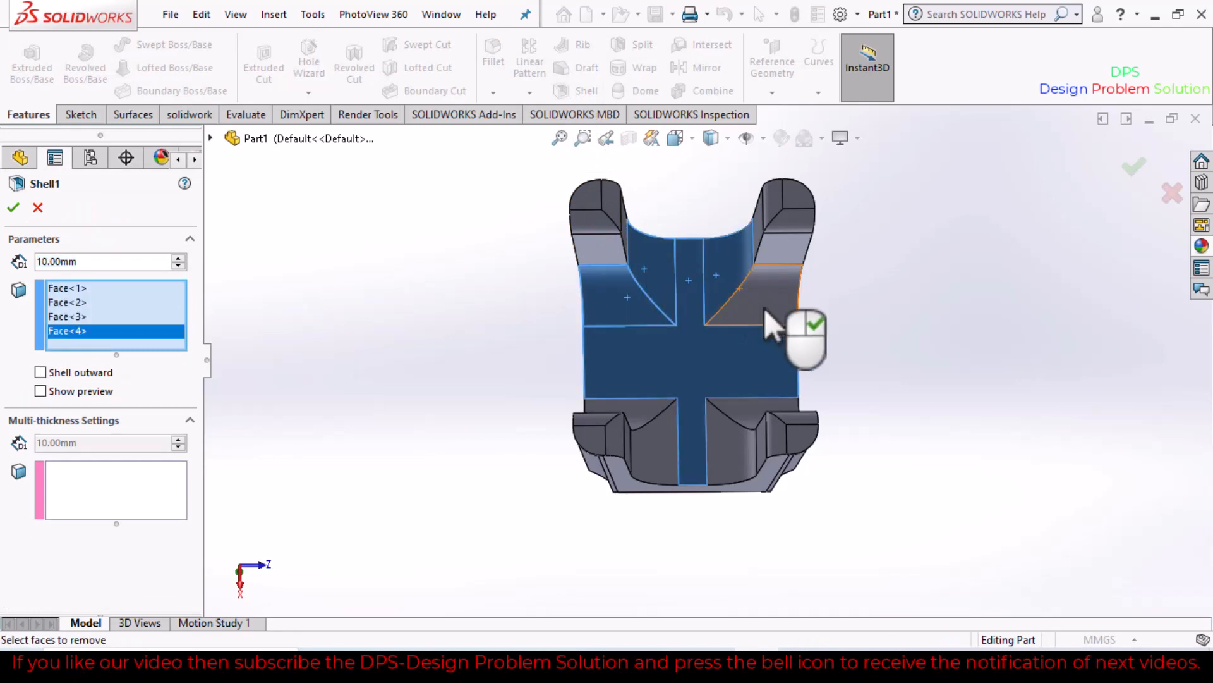
click(765, 306)
- Add the inner and foot faces of the first leg at that end to the shell's faces to remove
click(775, 256)
click(783, 223)
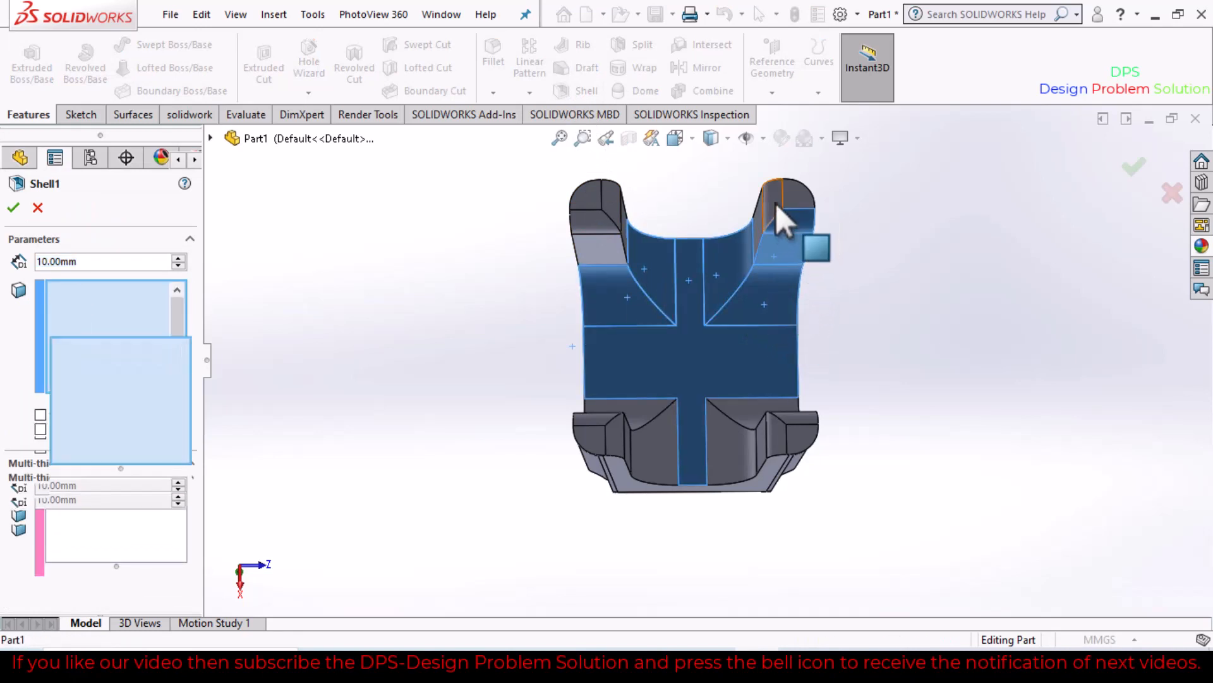
click(775, 202)
click(791, 191)
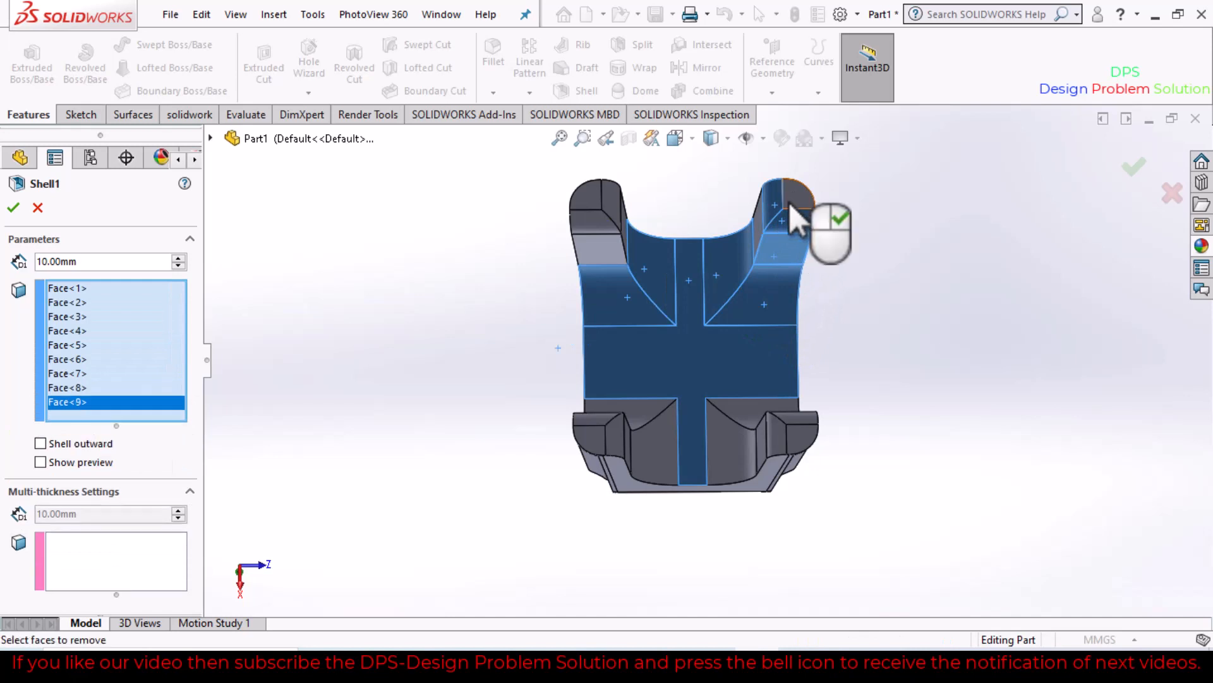
click(760, 241)
- Add the matching inner and foot faces of the second leg at the same end to the shell selection
click(635, 253)
click(617, 247)
click(602, 220)
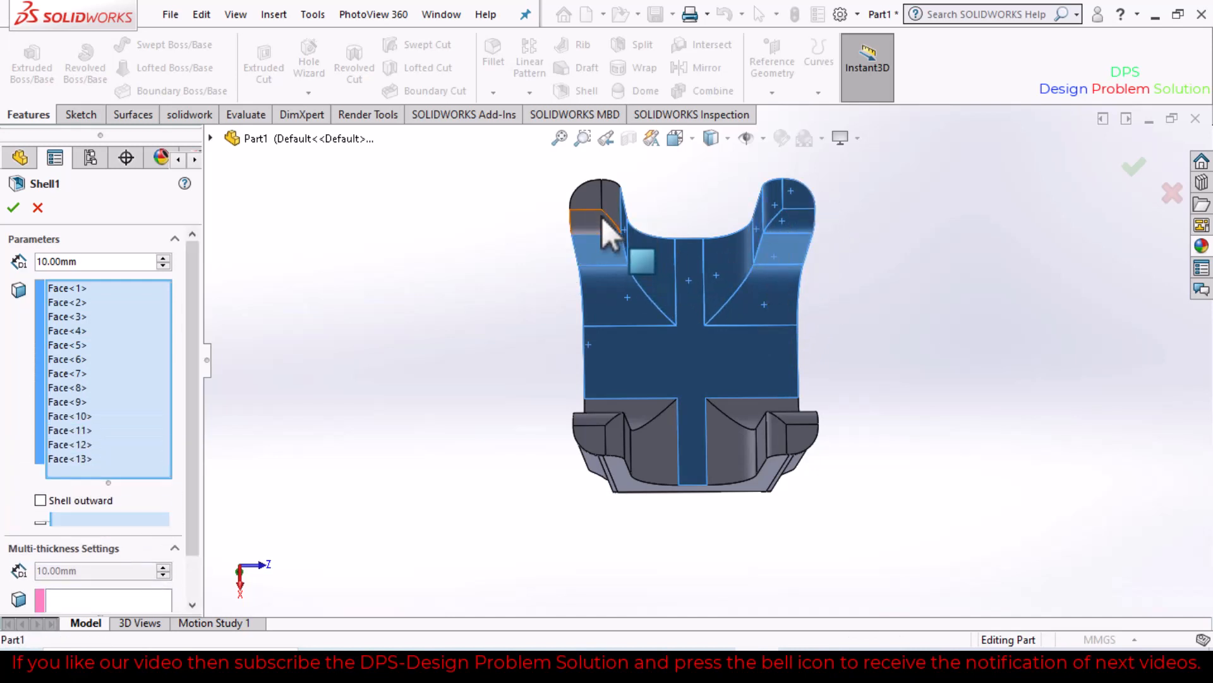
click(608, 201)
click(588, 189)
- Add the curved underside faces at the opposite end and the visible faces of its first leg to the shell selection
click(643, 402)
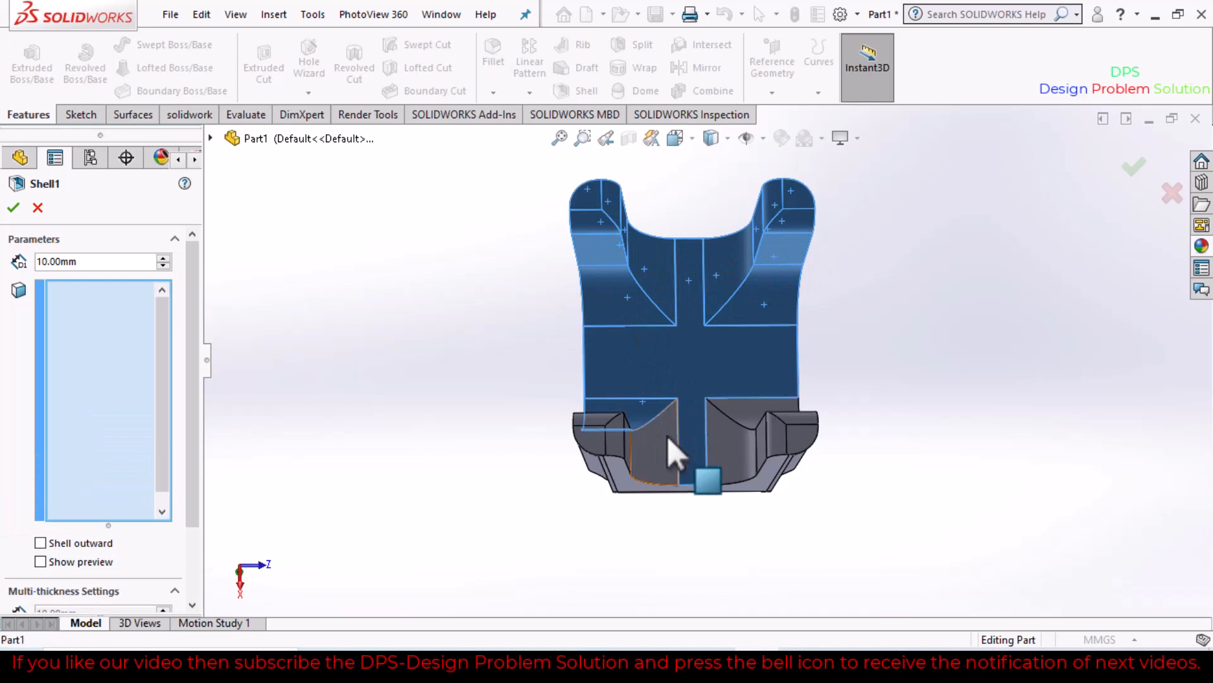
click(652, 429)
click(724, 439)
click(748, 413)
click(768, 435)
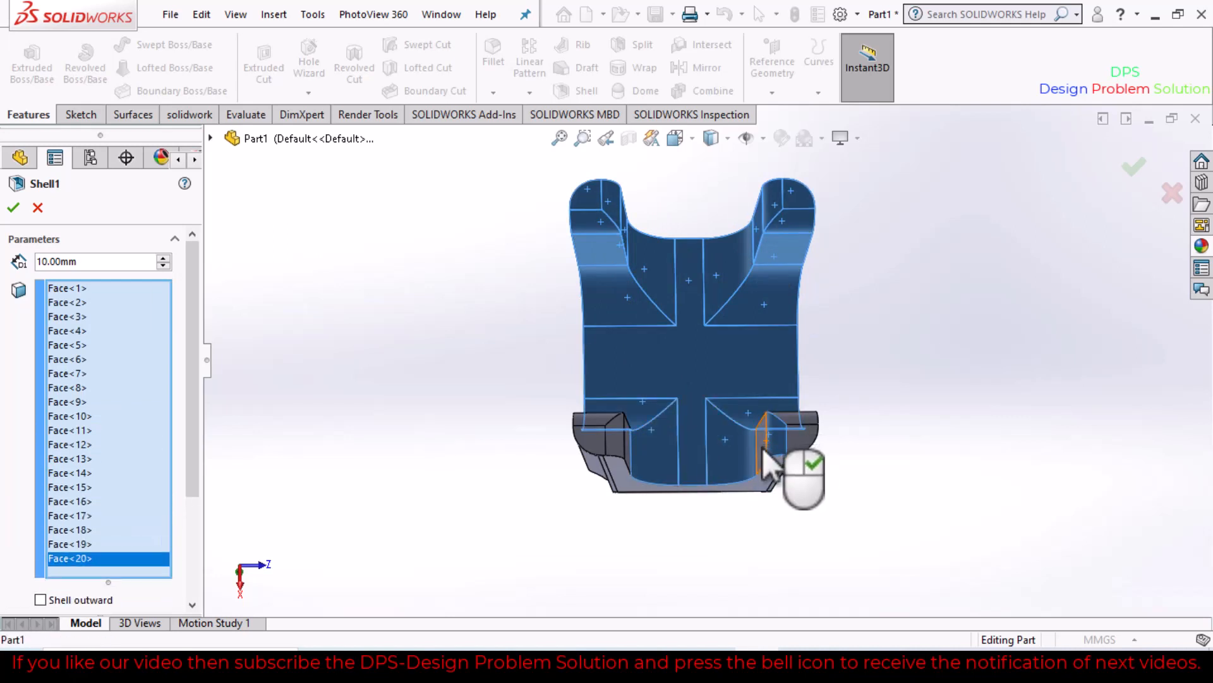
click(762, 446)
click(794, 438)
- Complete the shell selection with the remaining inner and foot faces of the two legs at the opposite end
middle_drag(861, 439, 828, 518)
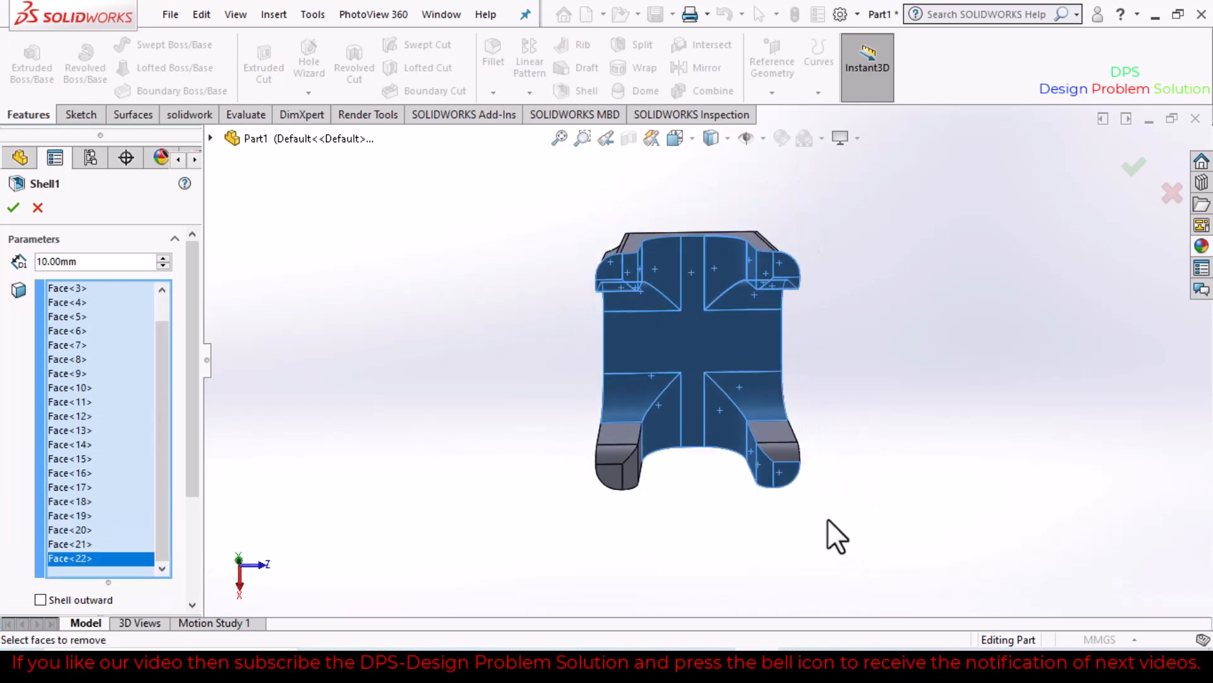
click(788, 453)
click(779, 427)
click(620, 439)
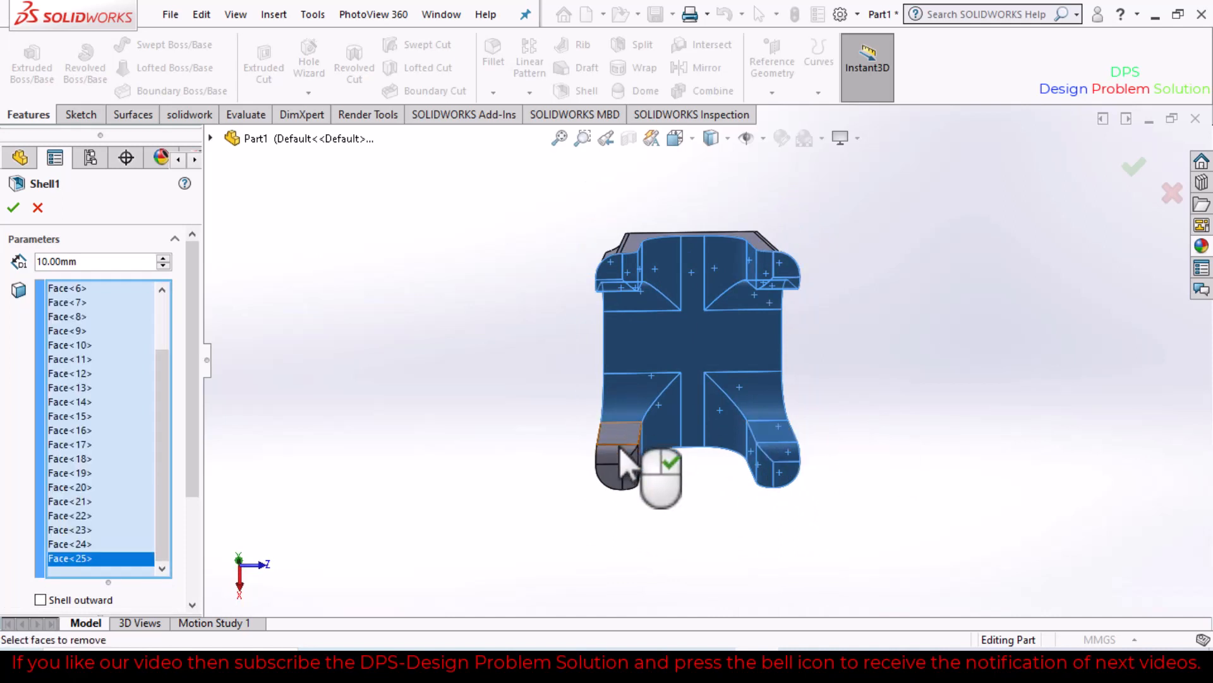
click(619, 450)
click(616, 468)
click(633, 475)
middle_drag(674, 514, 634, 446)
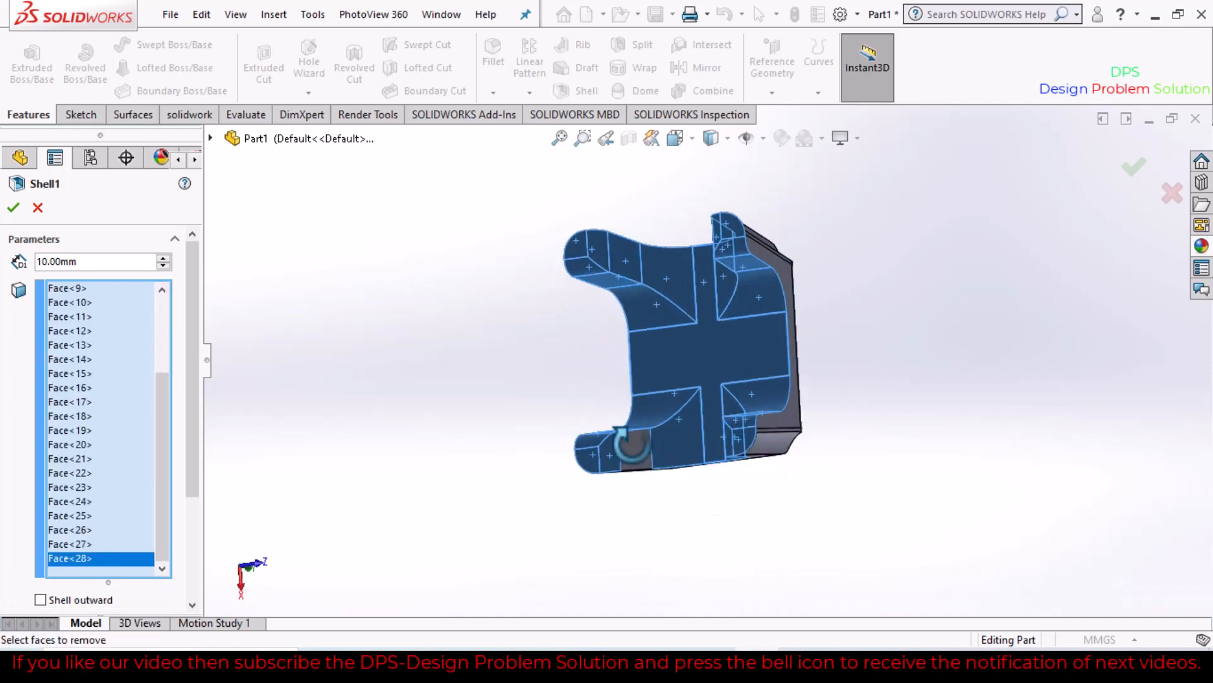
click(636, 448)
- Set the shell thickness to 5 mm and create the shell
middle_drag(667, 505, 657, 483)
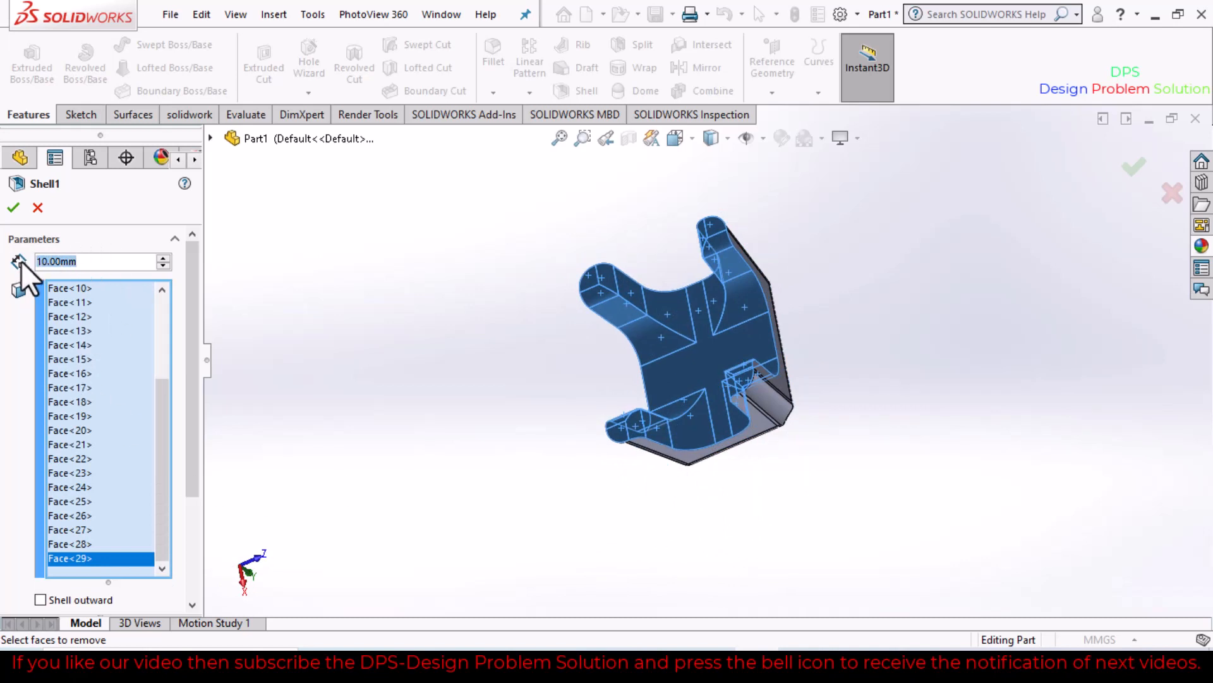
text(5)
key(Return)
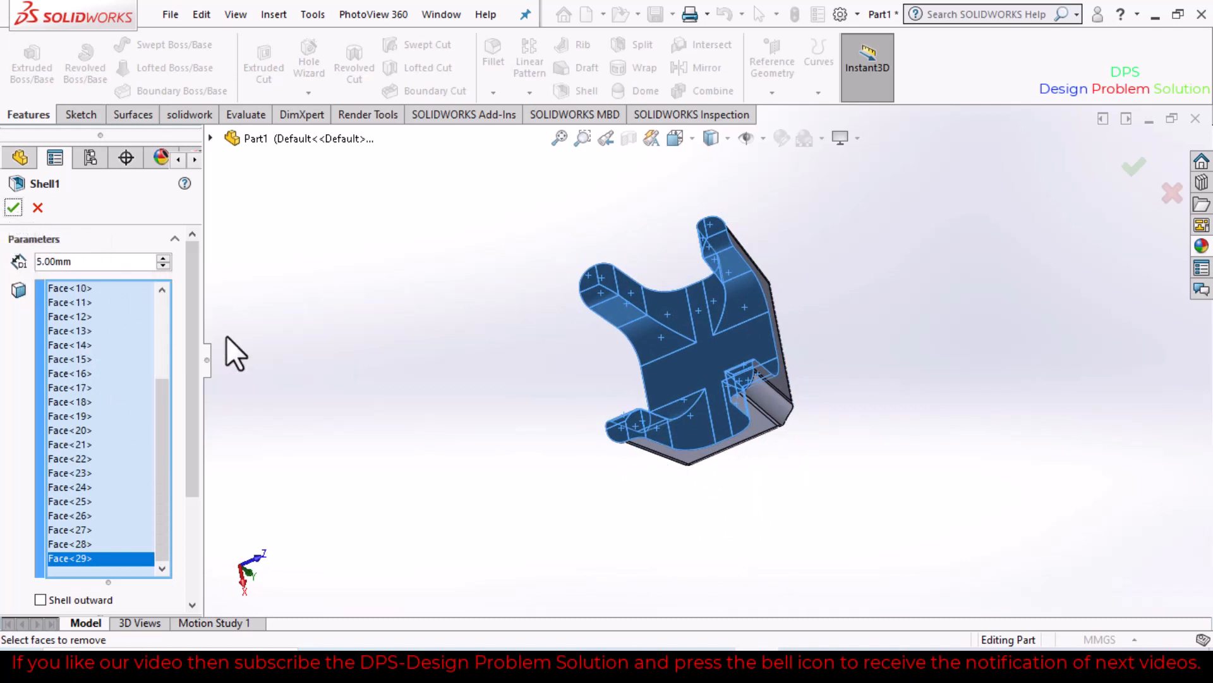
click(13, 209)
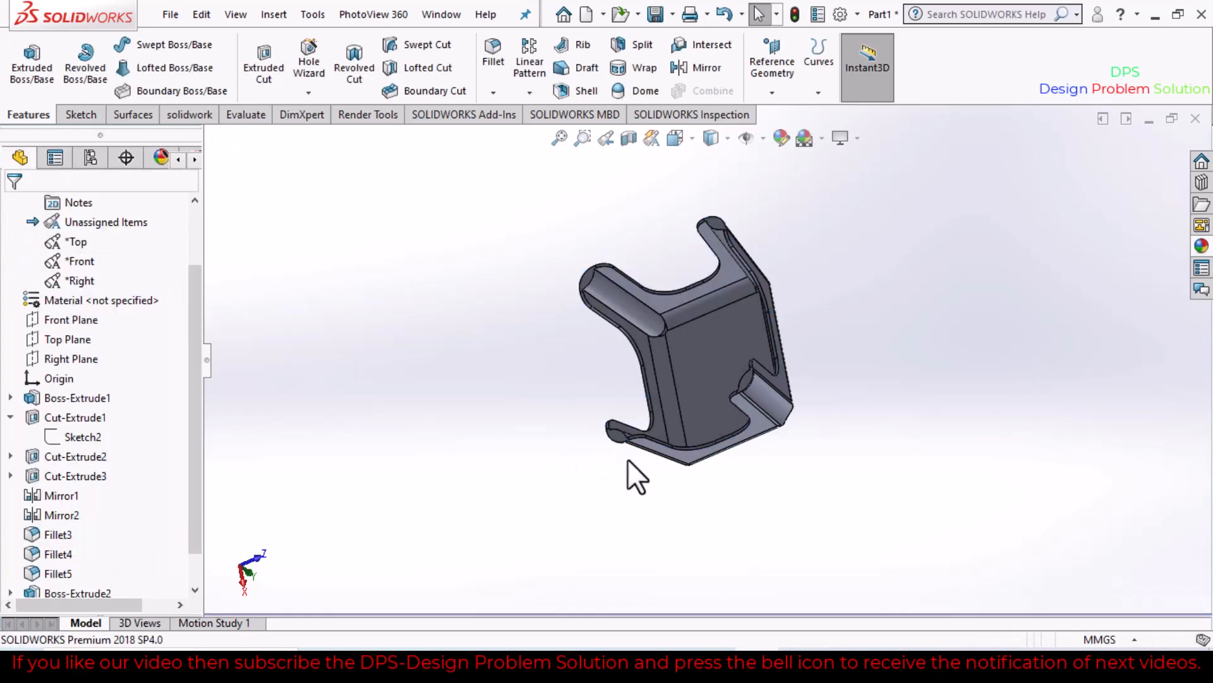
- Open the Solid colour category of the appearance library and widen the library area to show more swatches
middle_drag(705, 518, 655, 487)
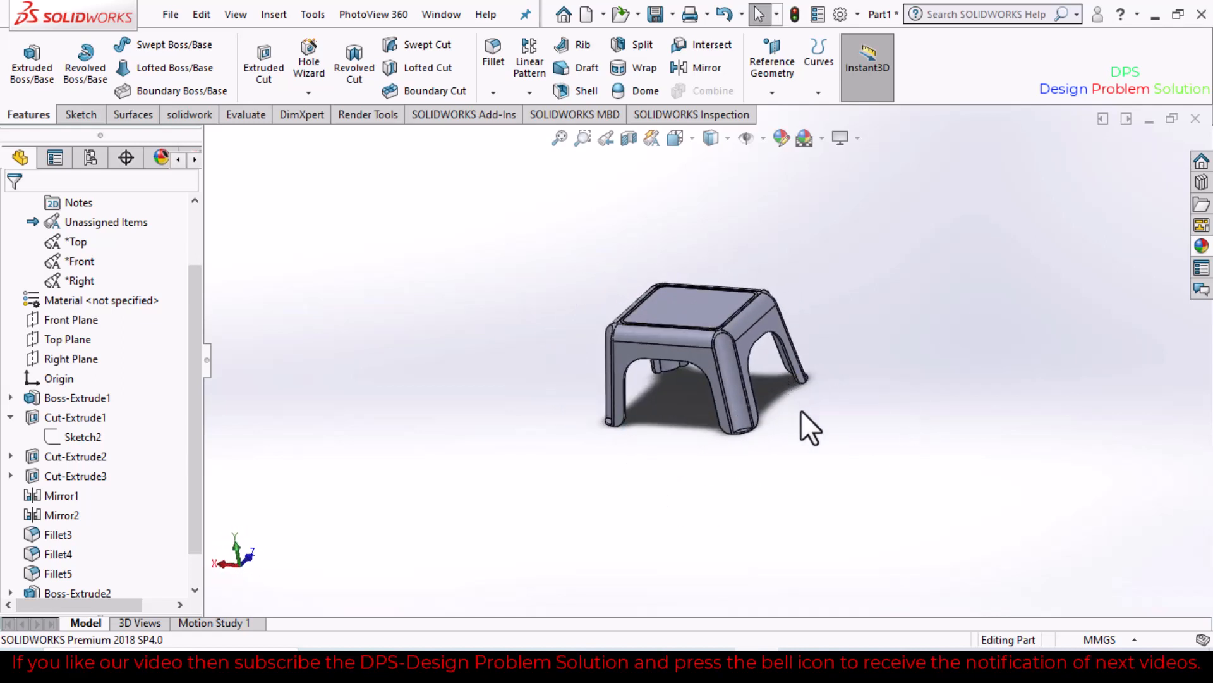
middle_drag(802, 414, 771, 465)
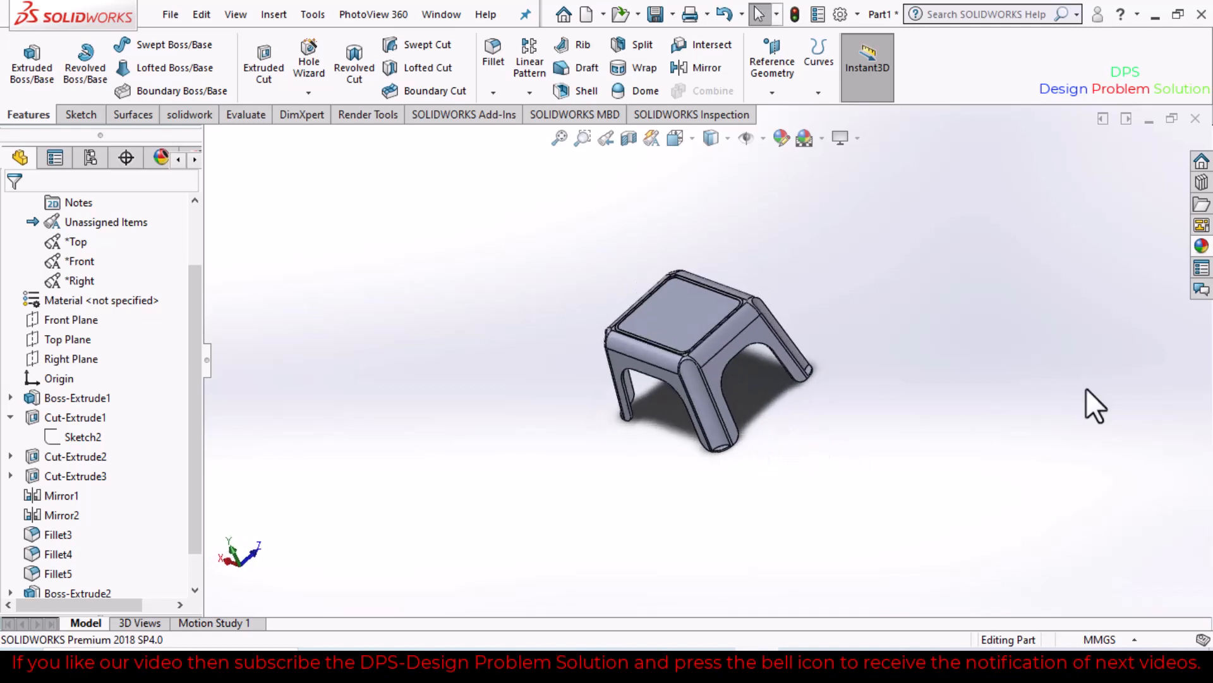
click(1201, 245)
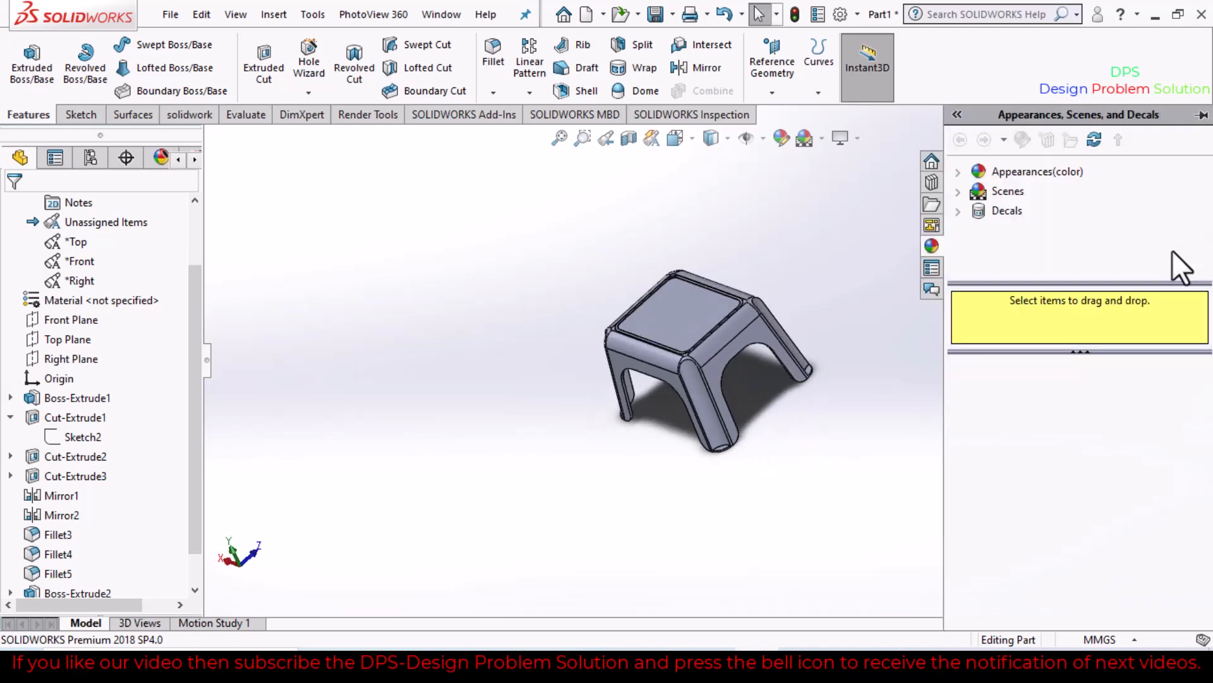
click(967, 171)
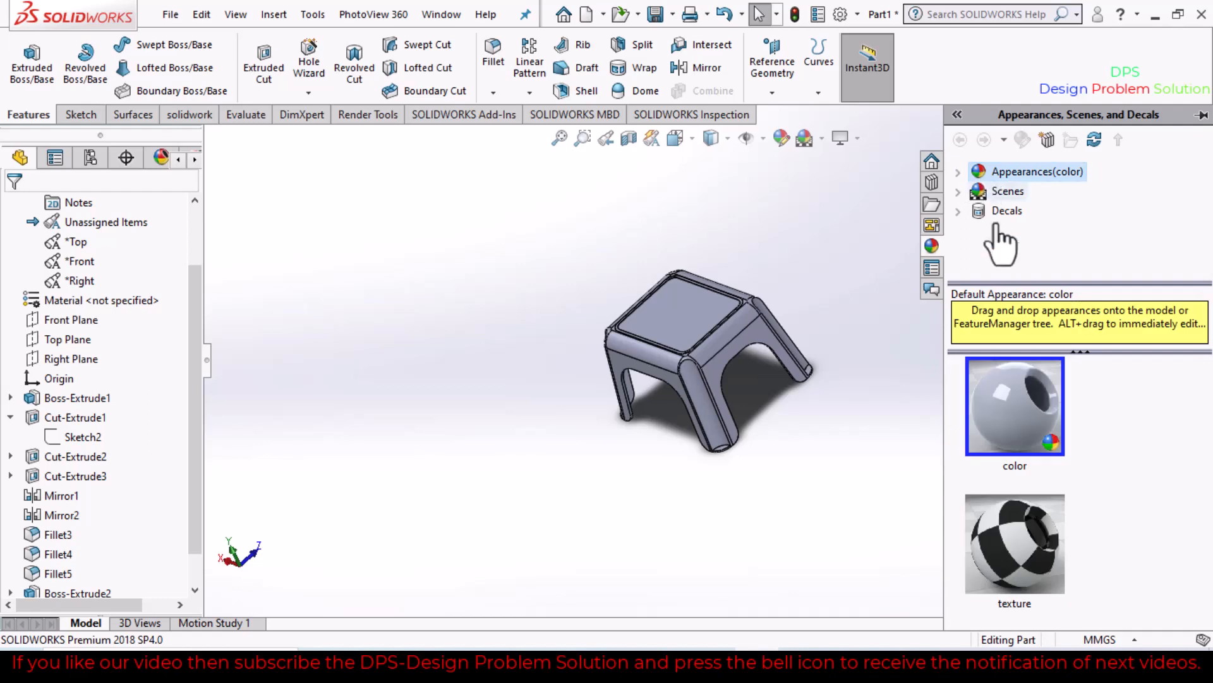
click(958, 172)
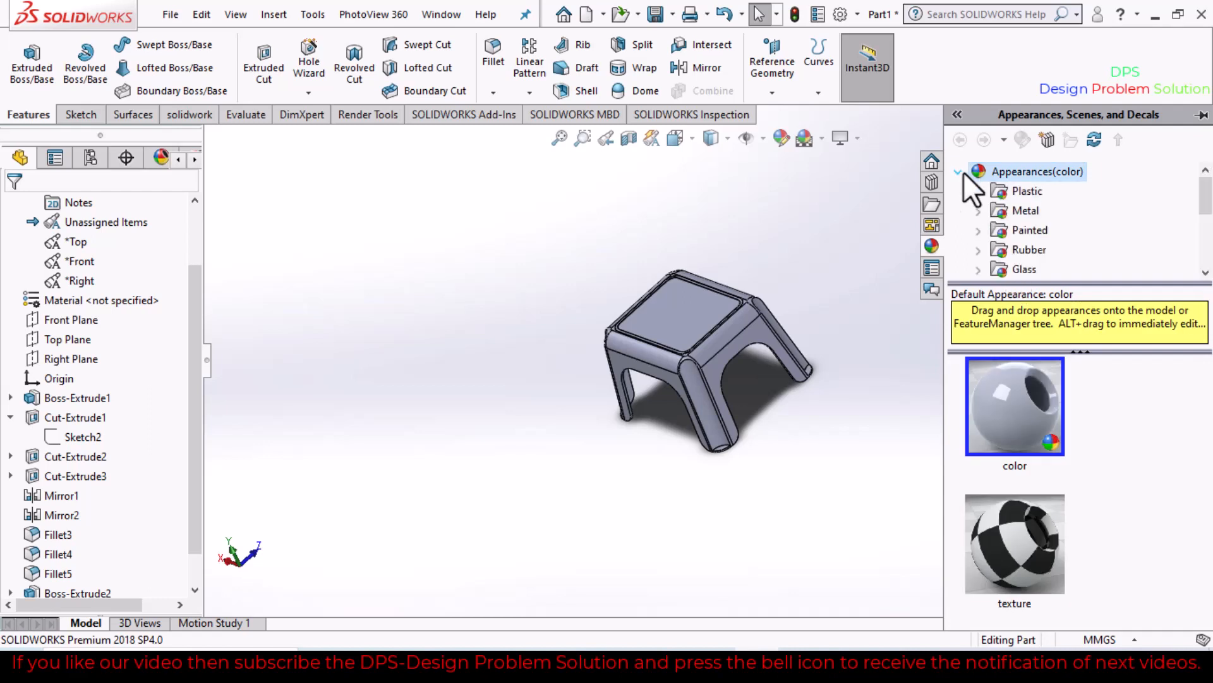
click(978, 249)
scroll(1043, 250, down, 1)
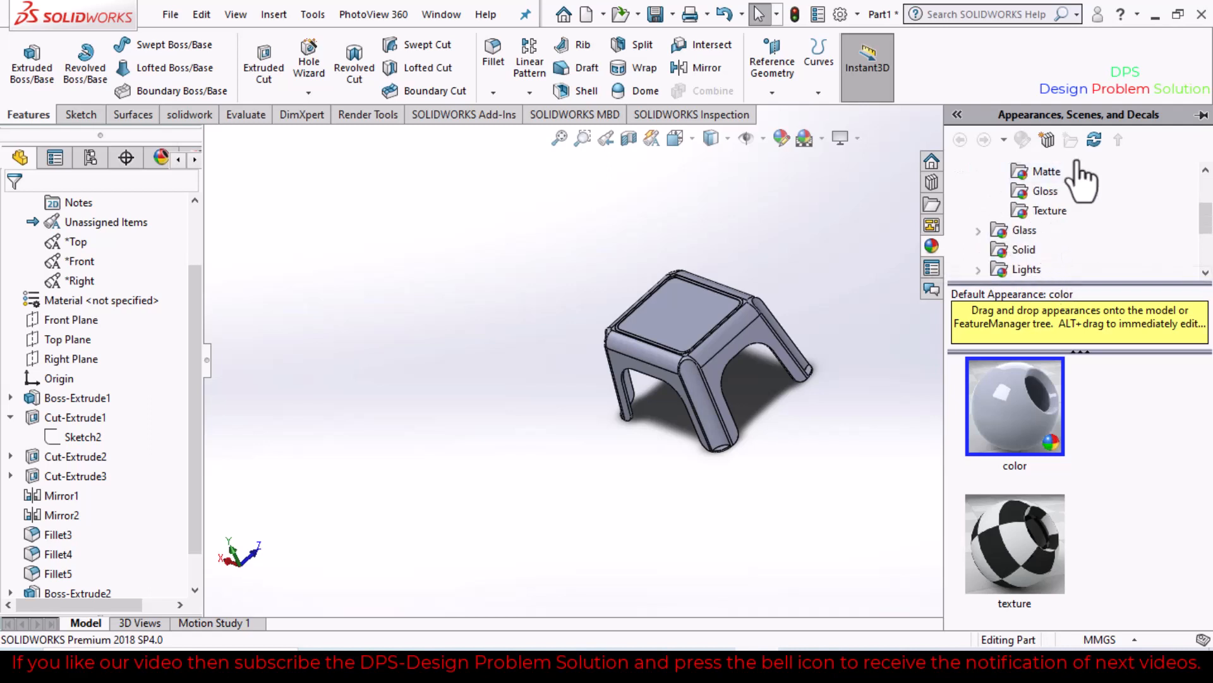
scroll(986, 260, down, 1)
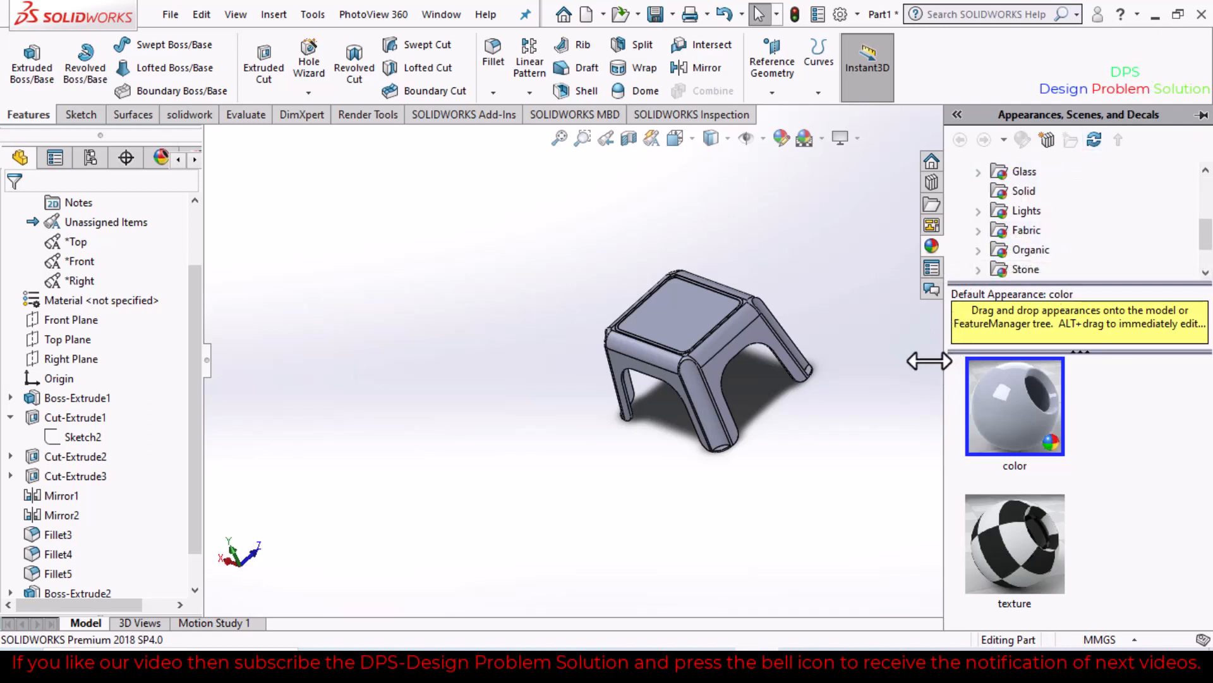
drag(944, 364, 867, 367)
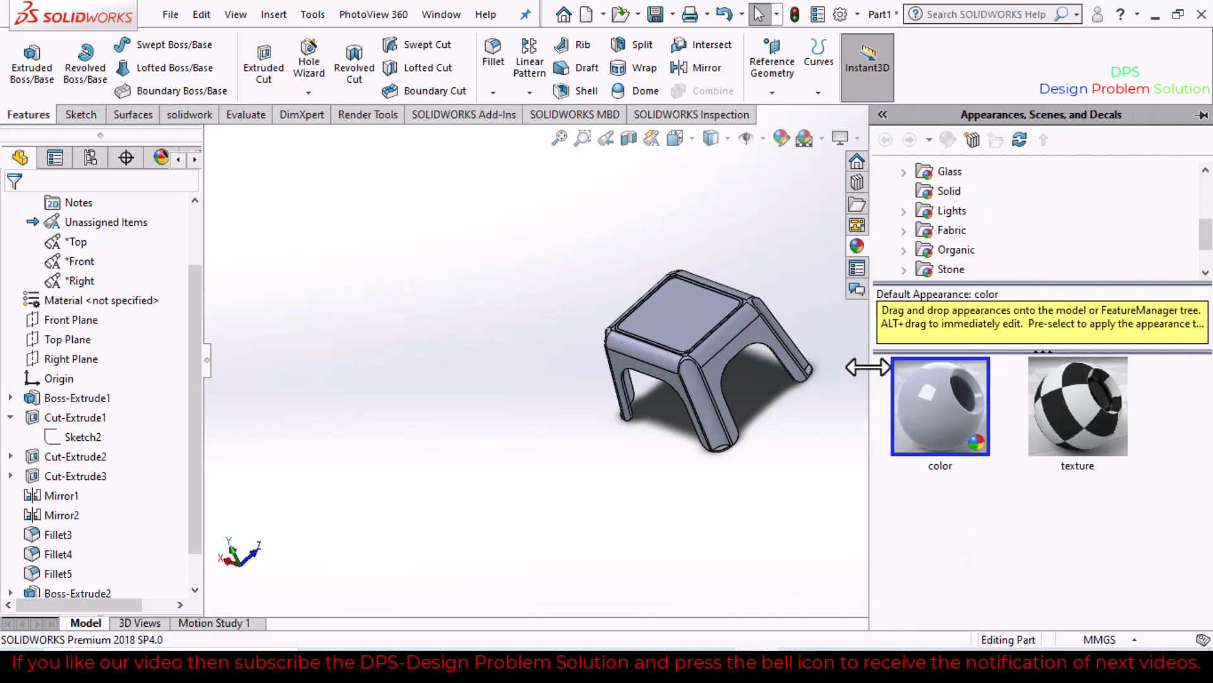
click(949, 192)
- Apply the Green solid appearance to the stool's entire body
scroll(1011, 550, down, 4)
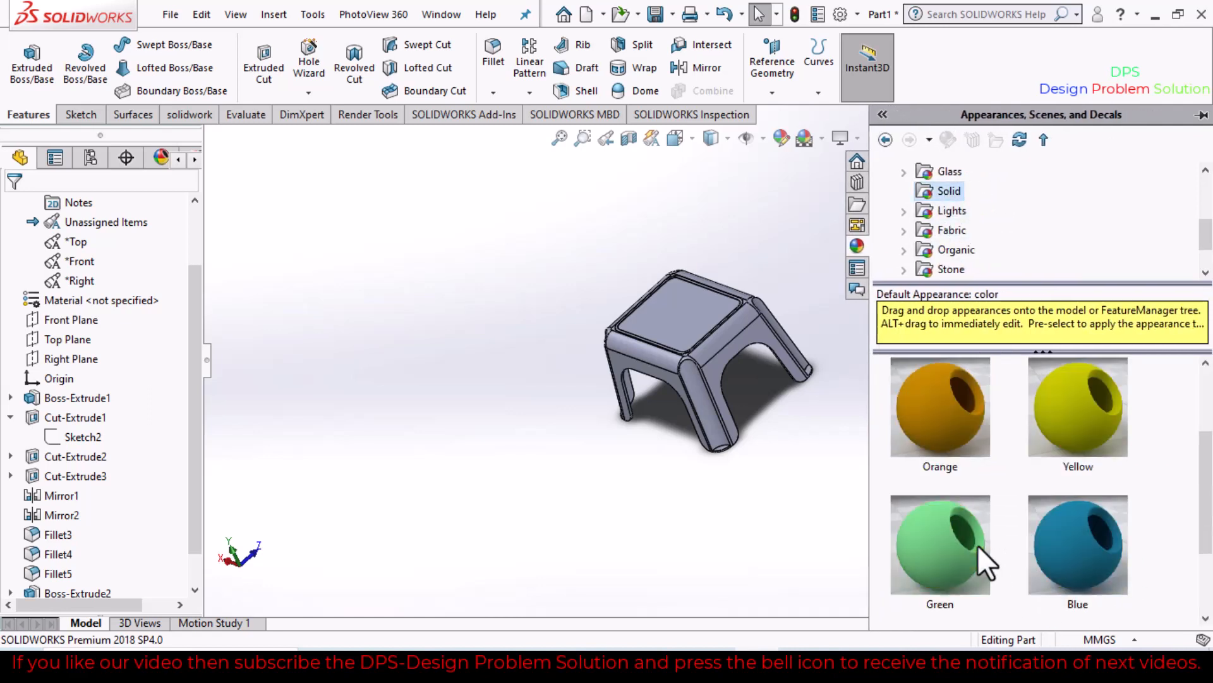
drag(955, 442, 739, 350)
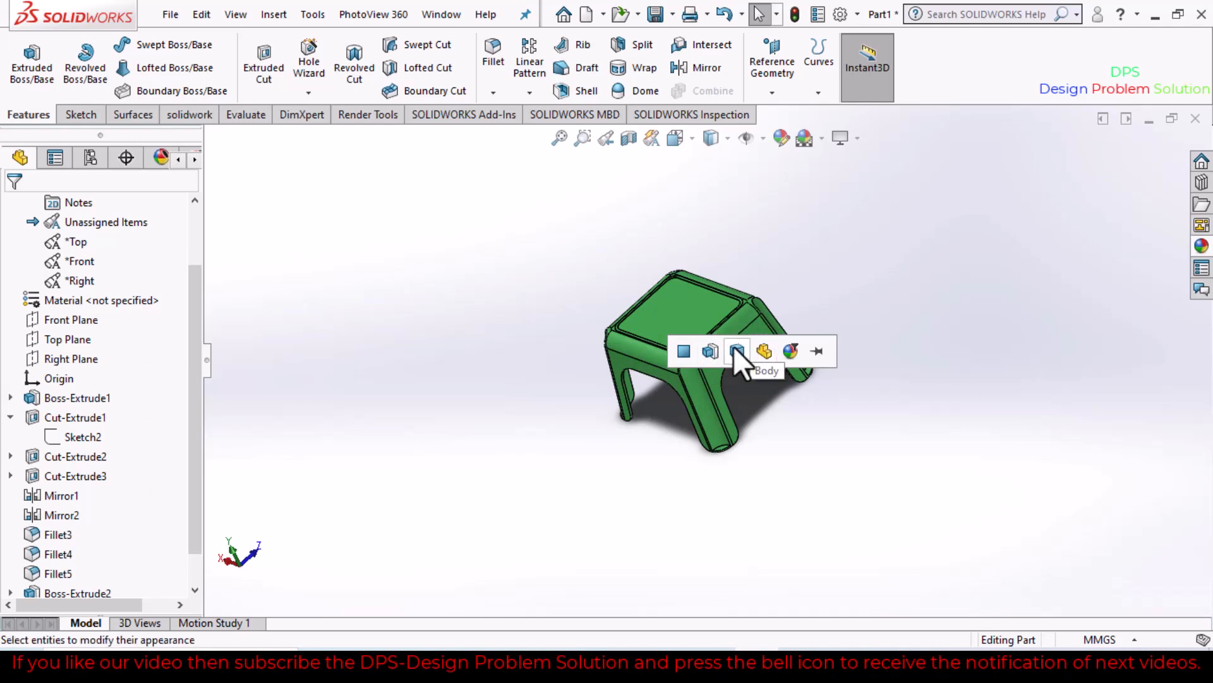
click(735, 350)
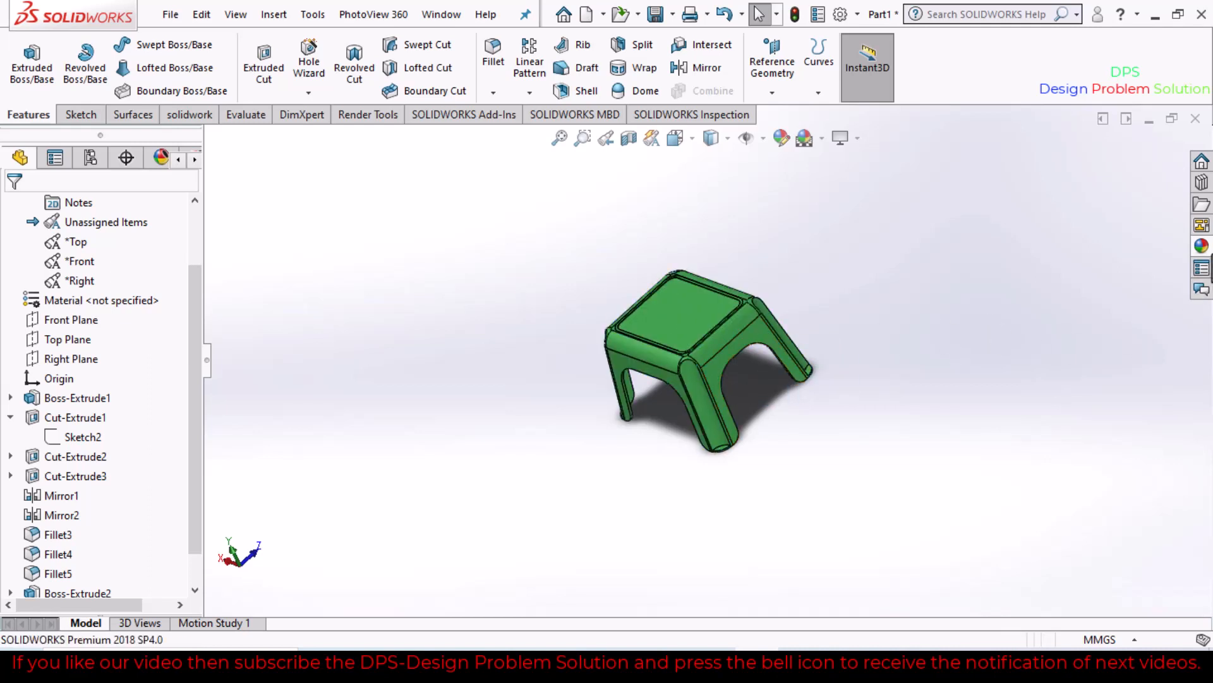
- Apply the Yellow solid appearance to the Boss-Extrude1 feature through the stool's top face
click(1202, 246)
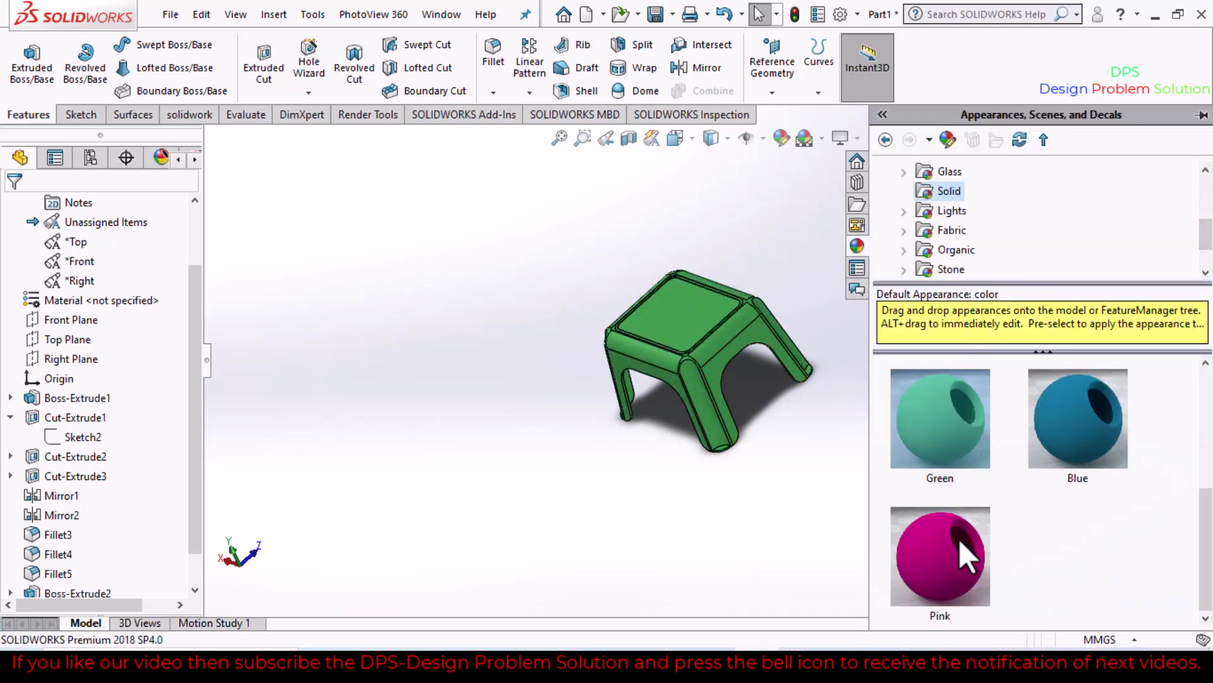
scroll(958, 539, up, 2)
click(1095, 426)
drag(1095, 426, 694, 309)
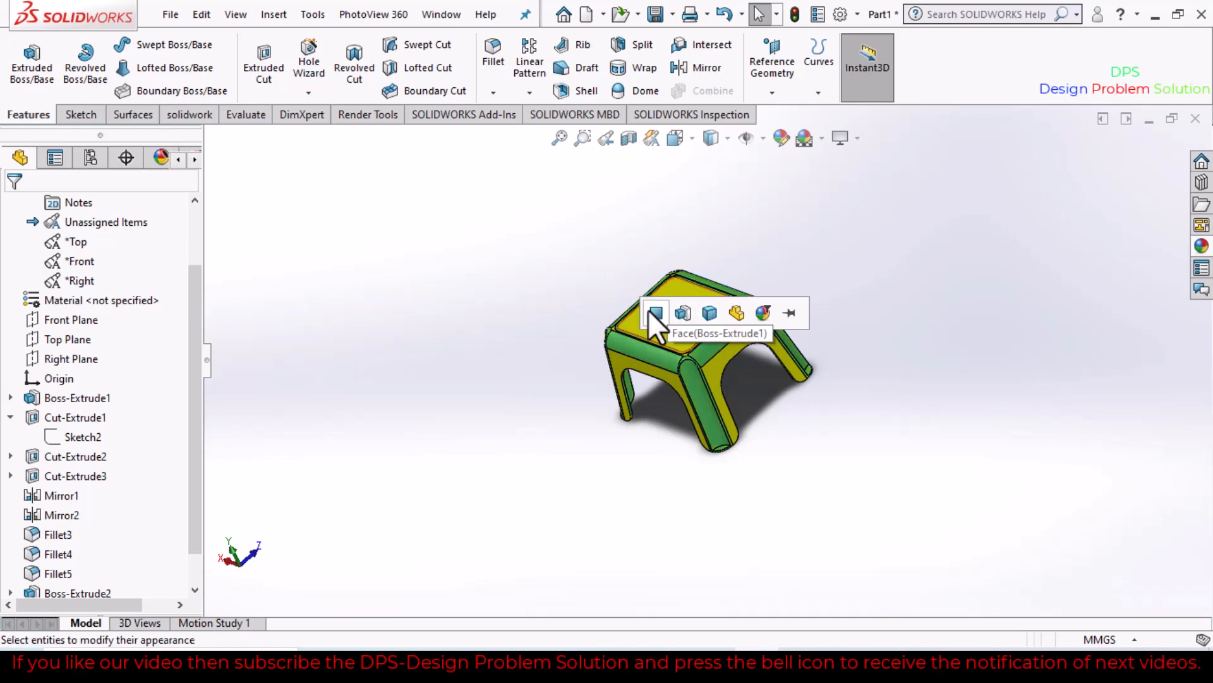
click(688, 316)
- Examine the coloured stool from several sides, including the seat, legs and arches
middle_drag(848, 452, 543, 539)
scroll(861, 374, down, 5)
middle_drag(623, 451, 562, 505)
middle_drag(654, 442, 714, 506)
middle_drag(661, 440, 786, 464)
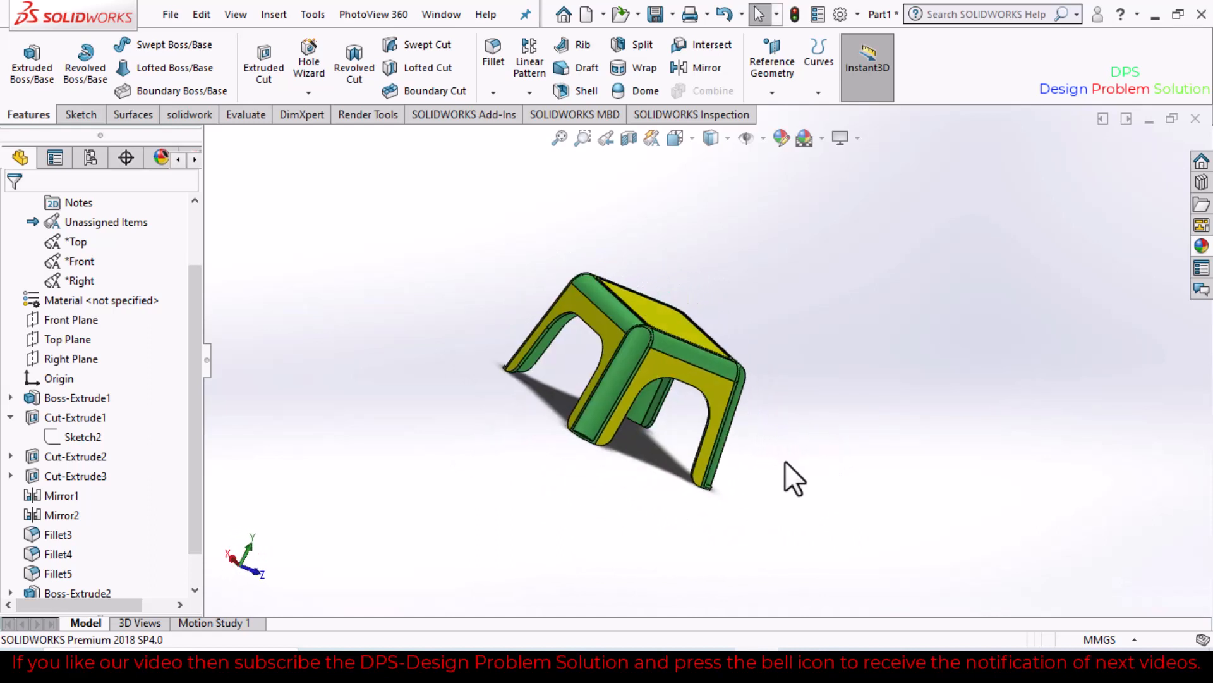
middle_drag(640, 433, 616, 468)
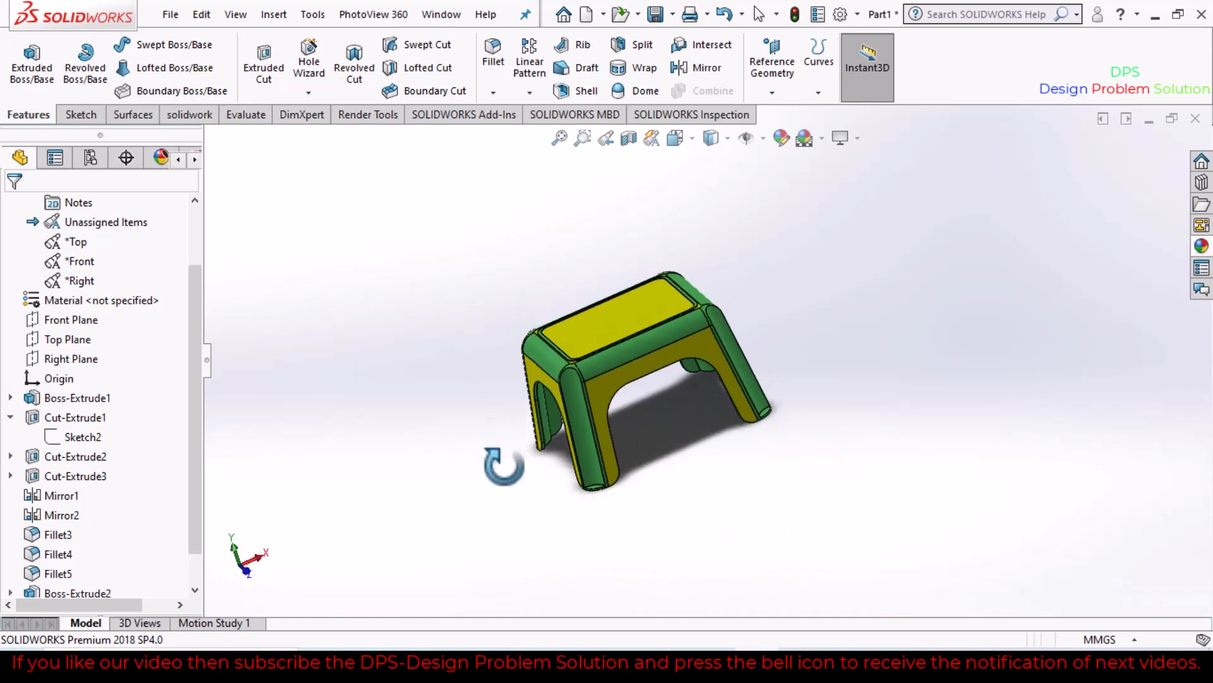